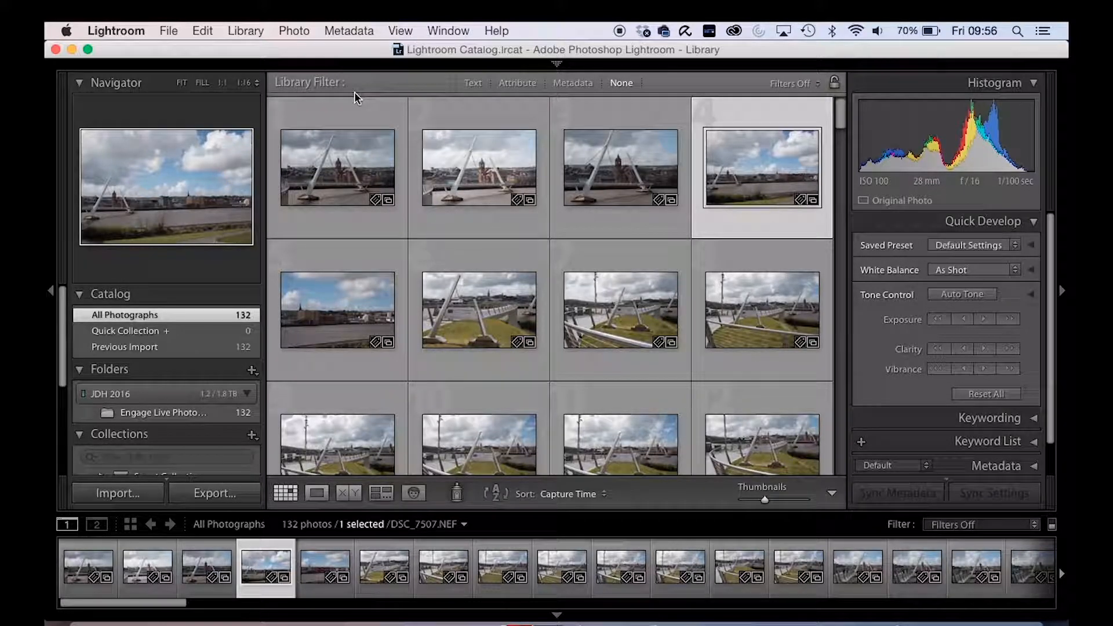
- Reveal the module picker above the Library and select the first bridge photo, DSC_7504.NEF, in the grid
mouse_move(154, 78)
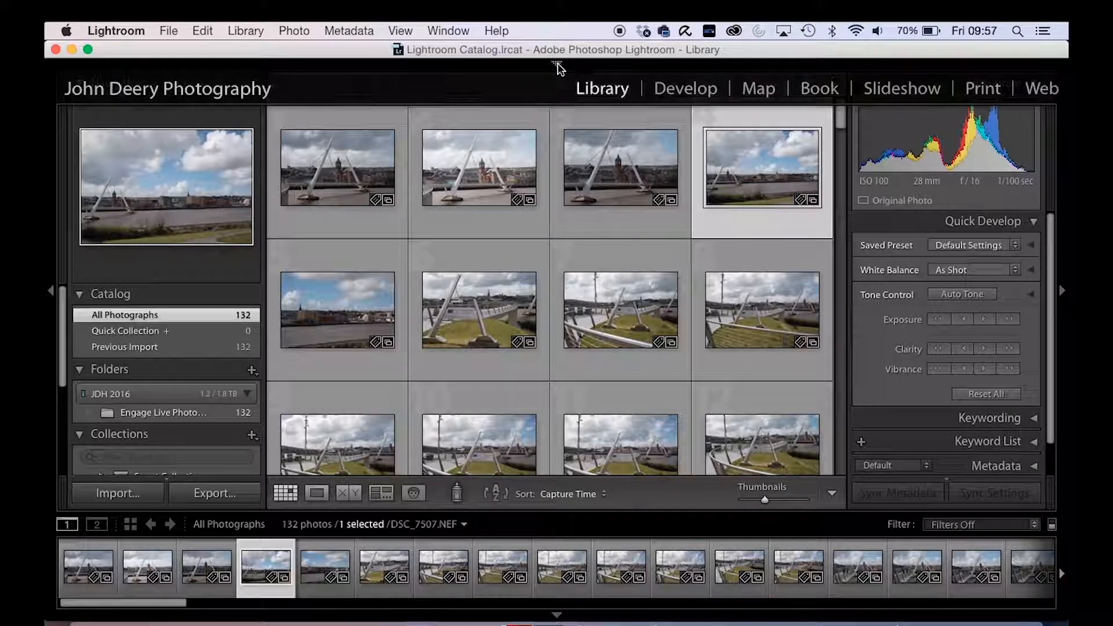
left_click(557, 65)
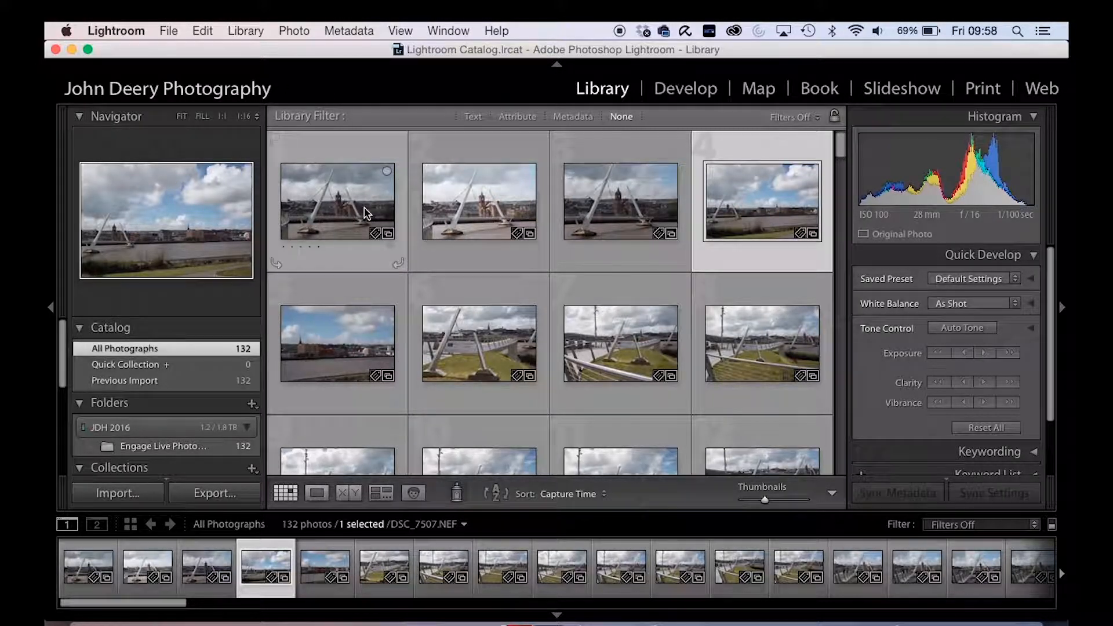
left_click(364, 210)
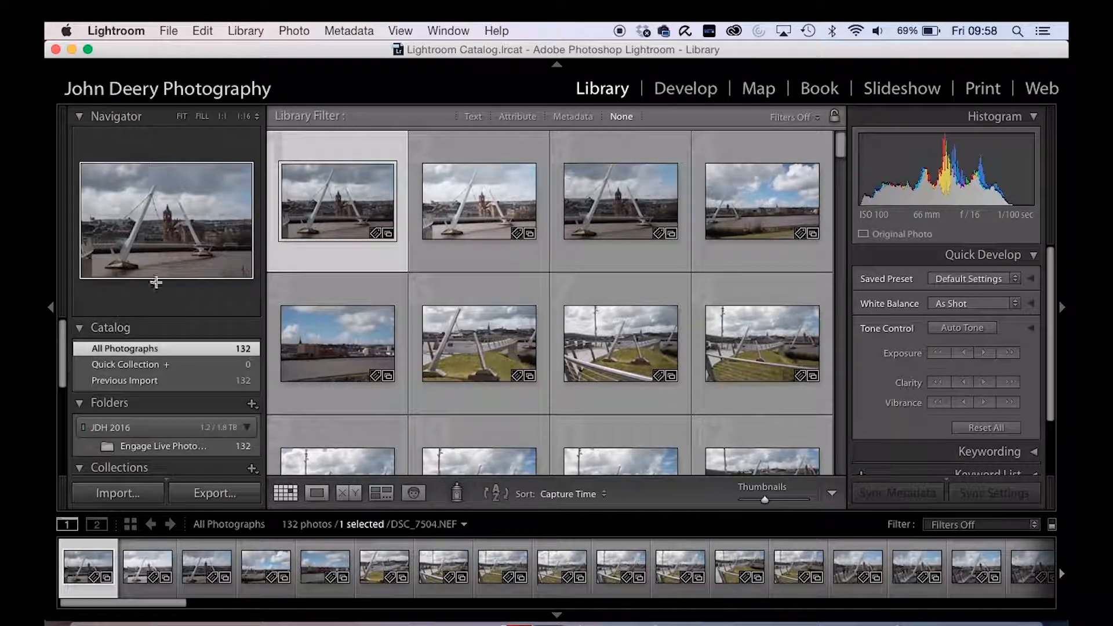
- Look through the Catalog, Folders and Collections sections, and collapse the Navigator preview
scroll(184, 328, "down", 3)
scroll(184, 329, "down", 10)
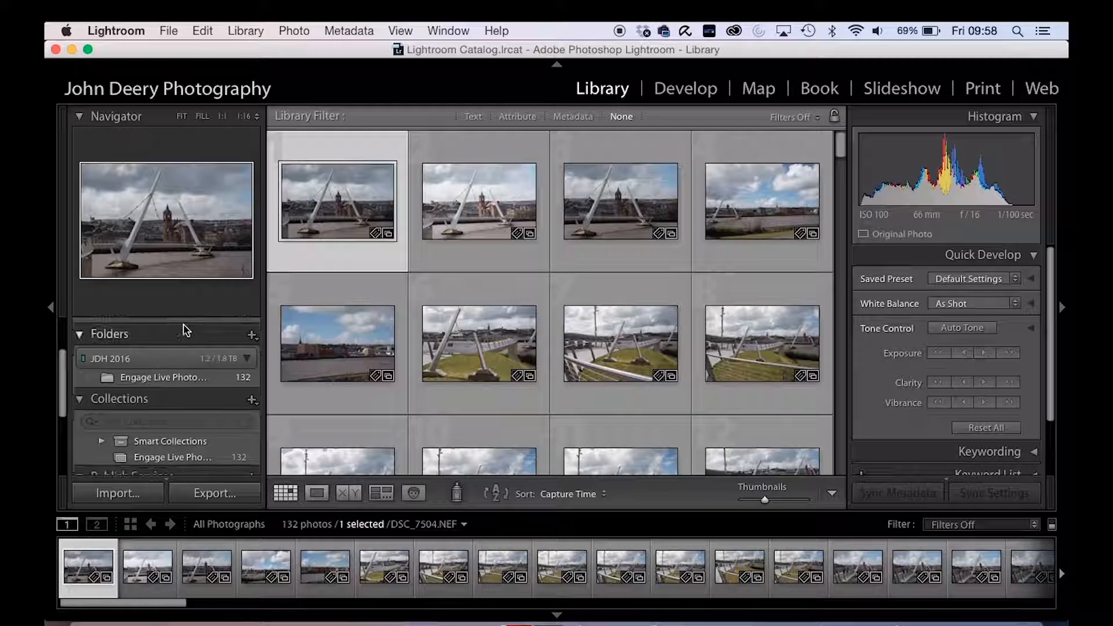
scroll(184, 330, "up", 12)
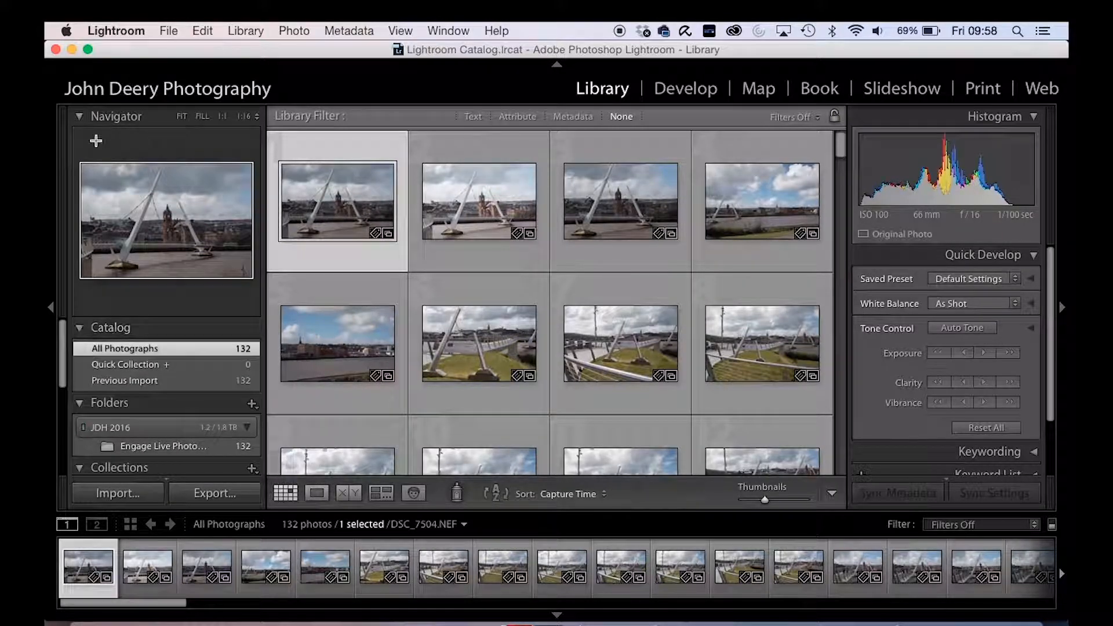
left_click(96, 116)
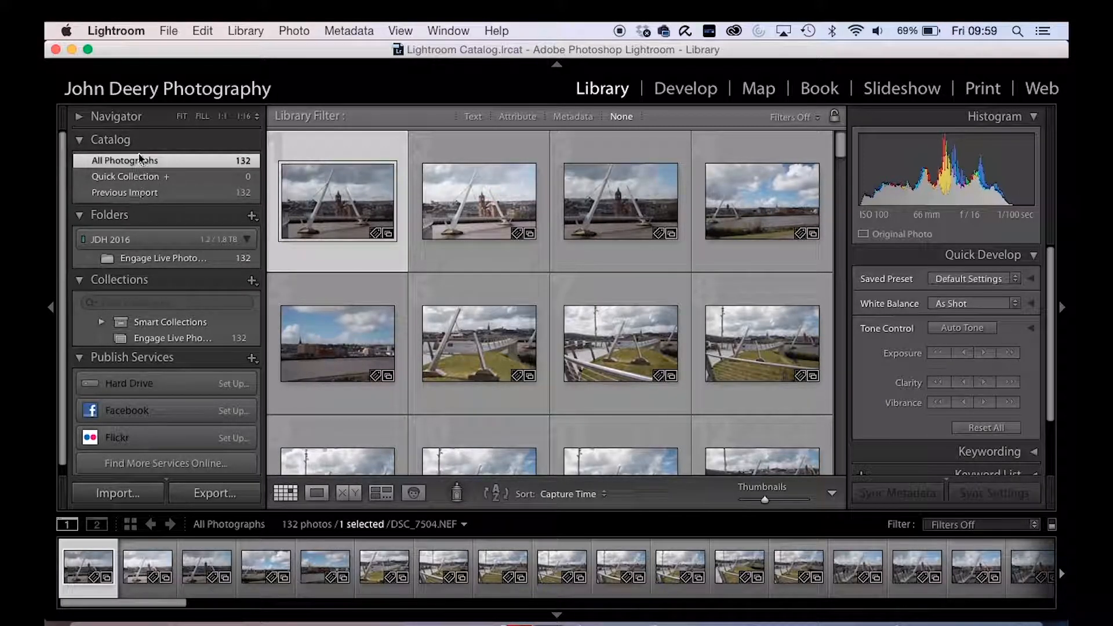
- Start importing photos and video with the Engage Live Photo Walkabout folder on the JDH 2016 drive as source
left_click(169, 30)
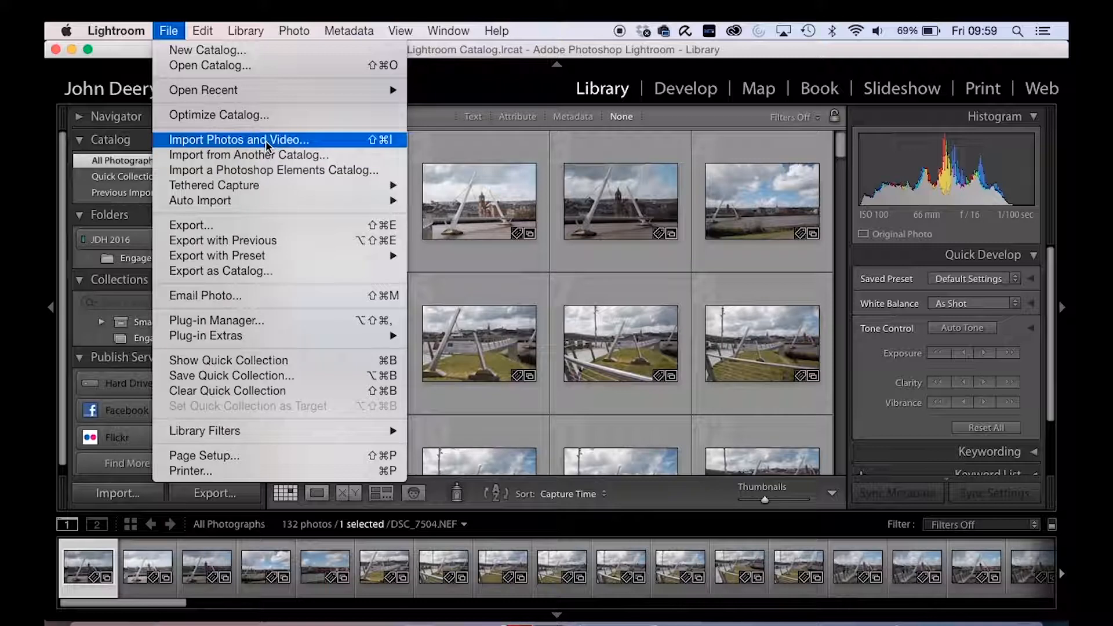
left_click(266, 145)
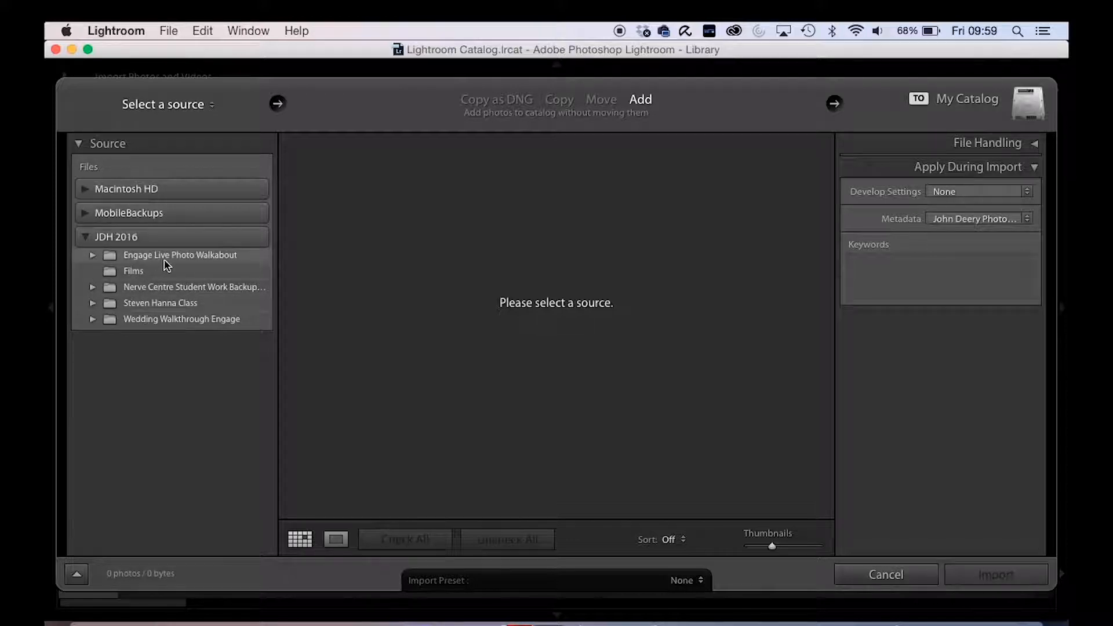
left_click(110, 257)
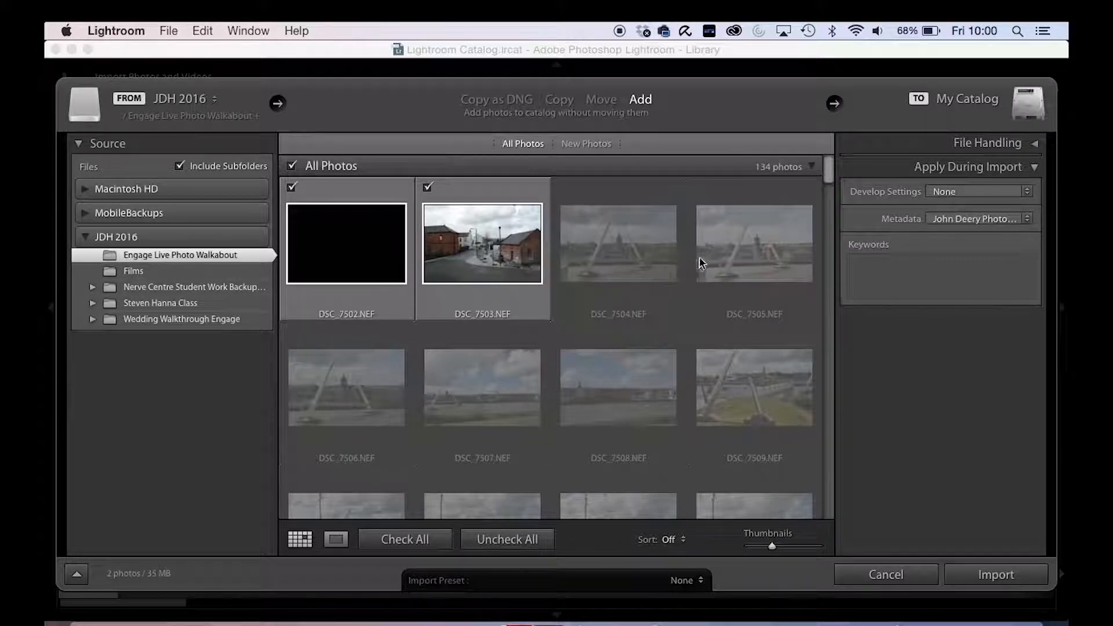
- Exclude DSC_7503.NEF and DSC_7502.NEF from the import, look through the folder's remaining photos, and leave the import without importing
left_click(428, 188)
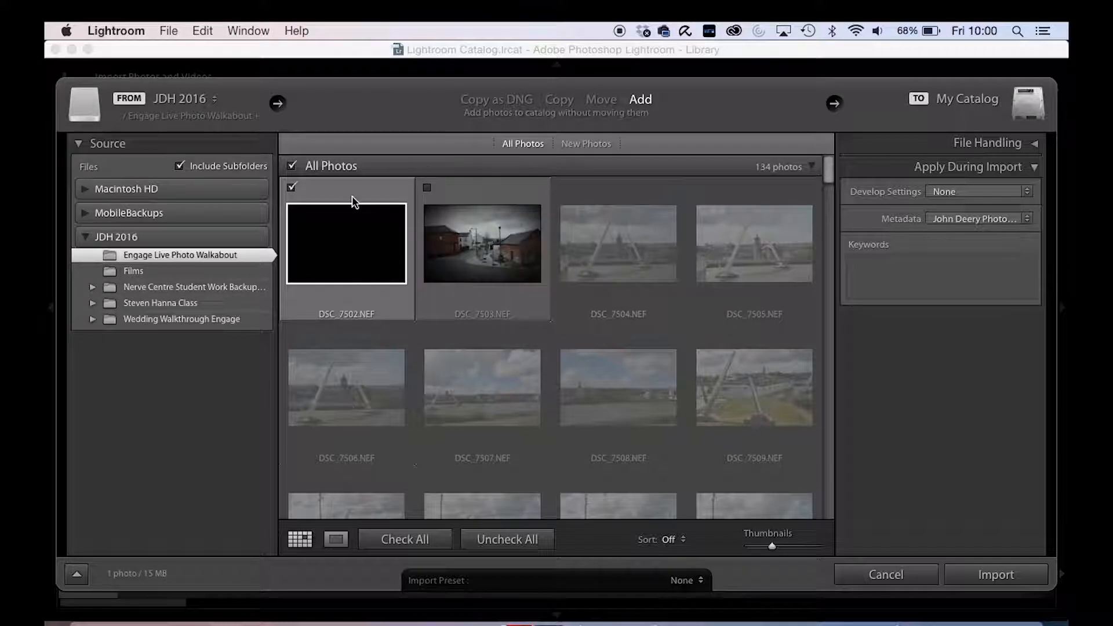
left_click(291, 188)
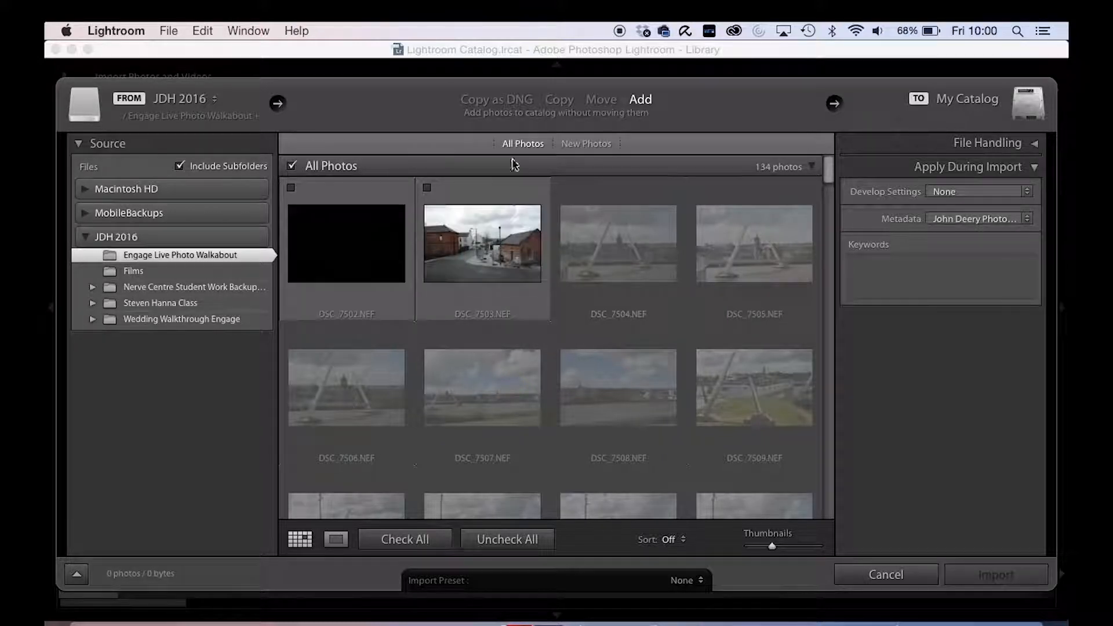
scroll(642, 284, "down", 5)
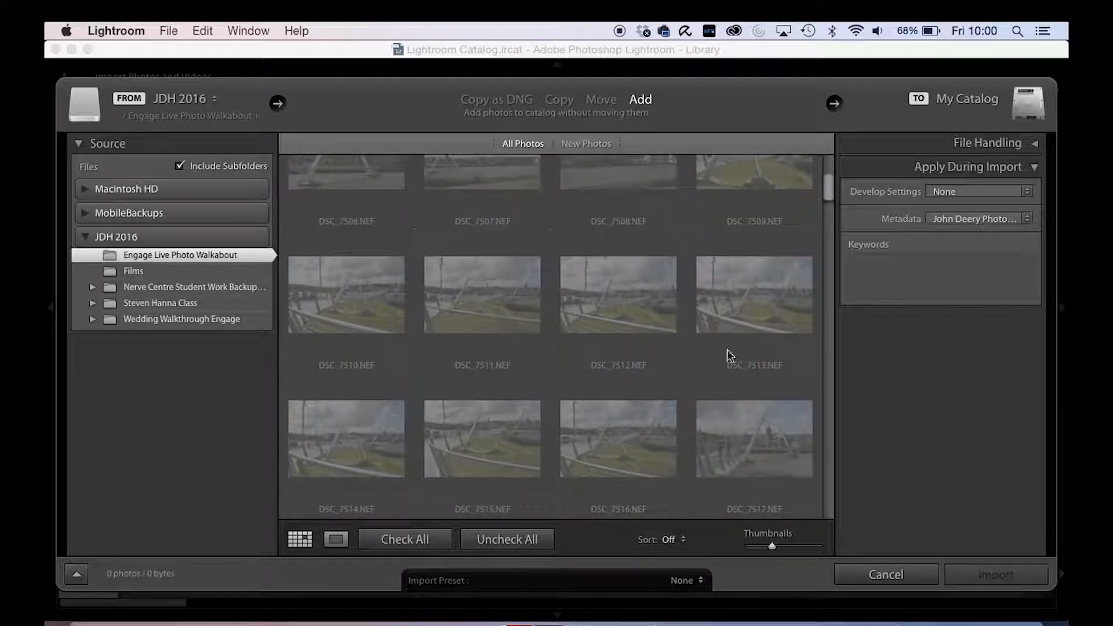
scroll(718, 359, "down", 6)
scroll(718, 359, "down", 15)
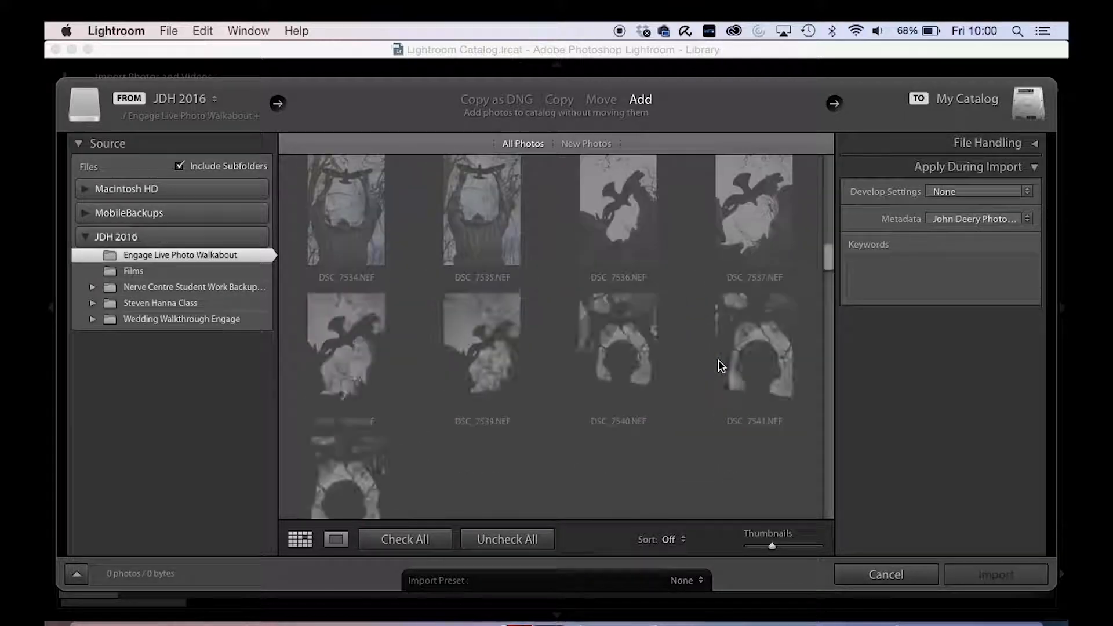
scroll(719, 362, "down", 10)
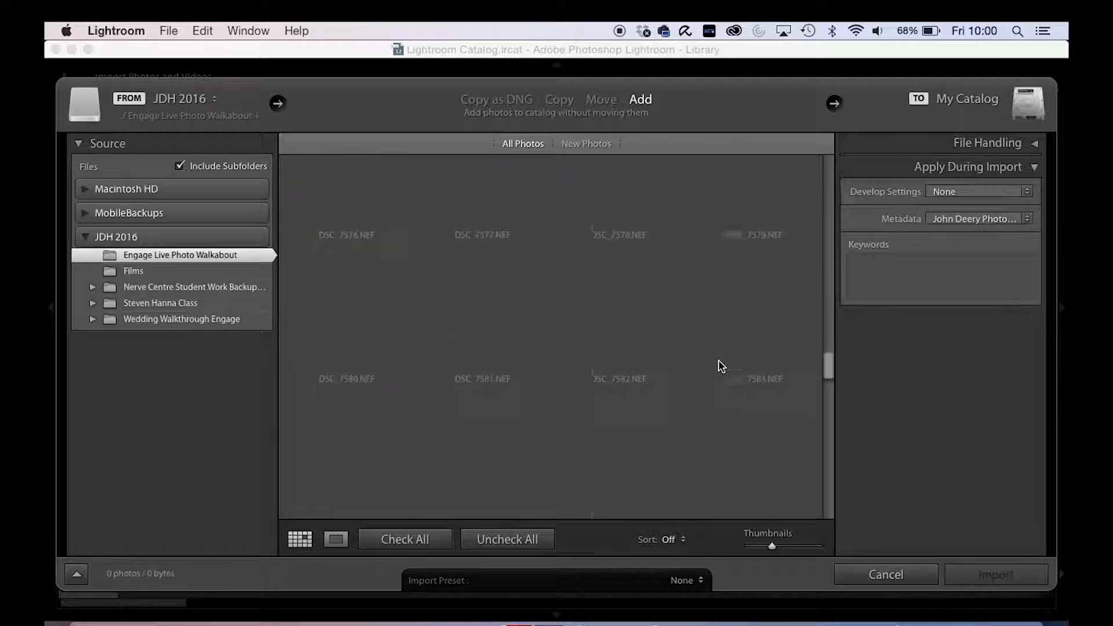
scroll(721, 367, "down", 10)
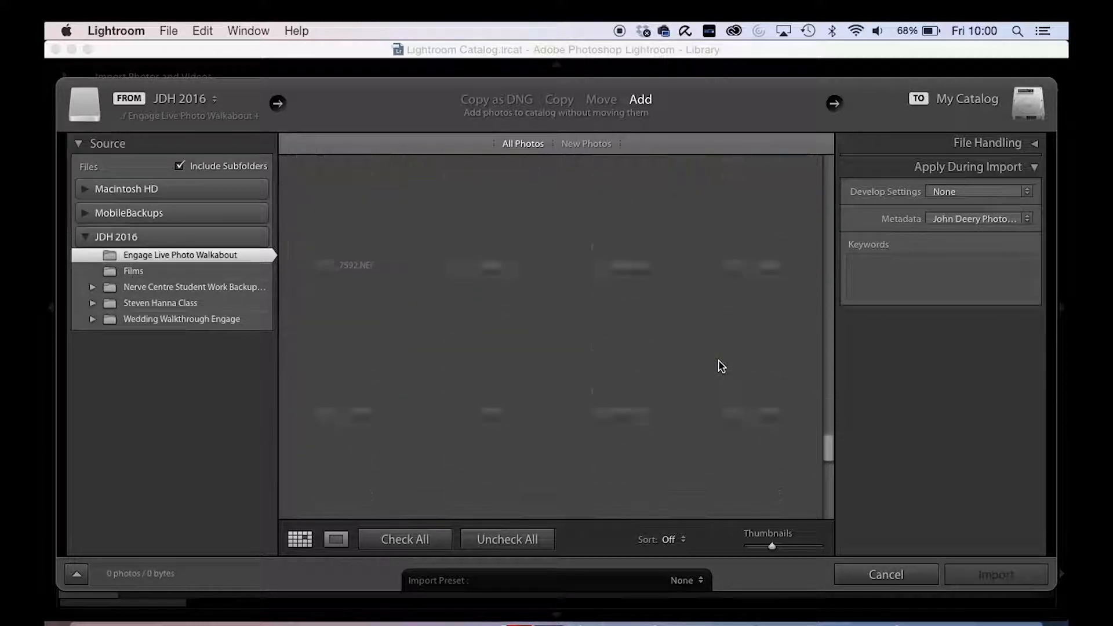
scroll(718, 361, "up", 15)
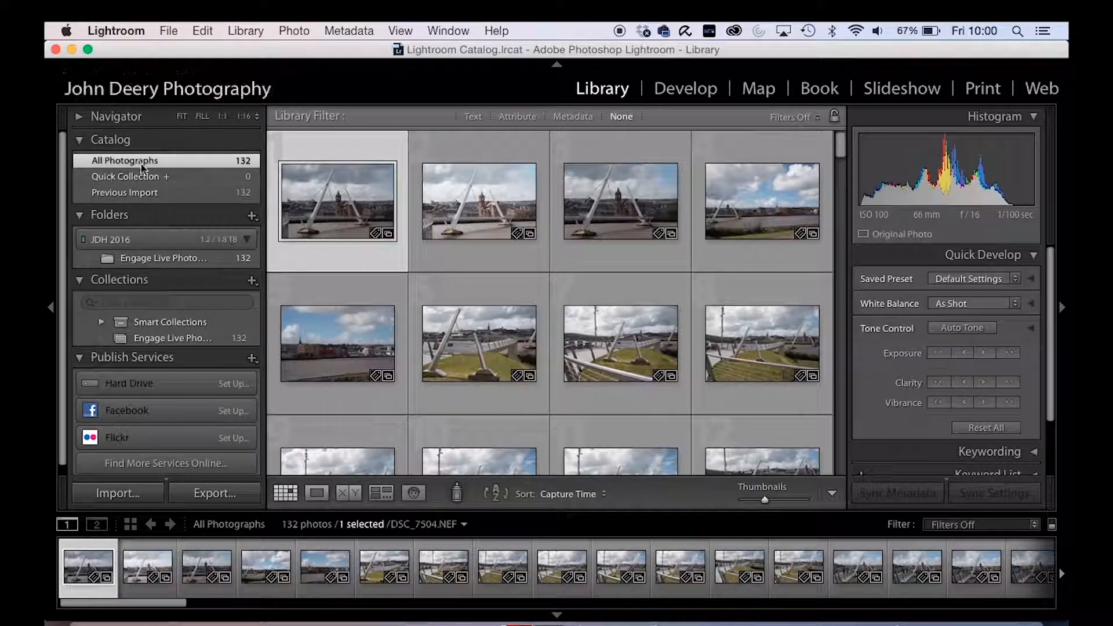
- Show the photos of the Previous Import and enlarge the upright statue photo DSC_7533.NEF in Loupe view
left_click(133, 193)
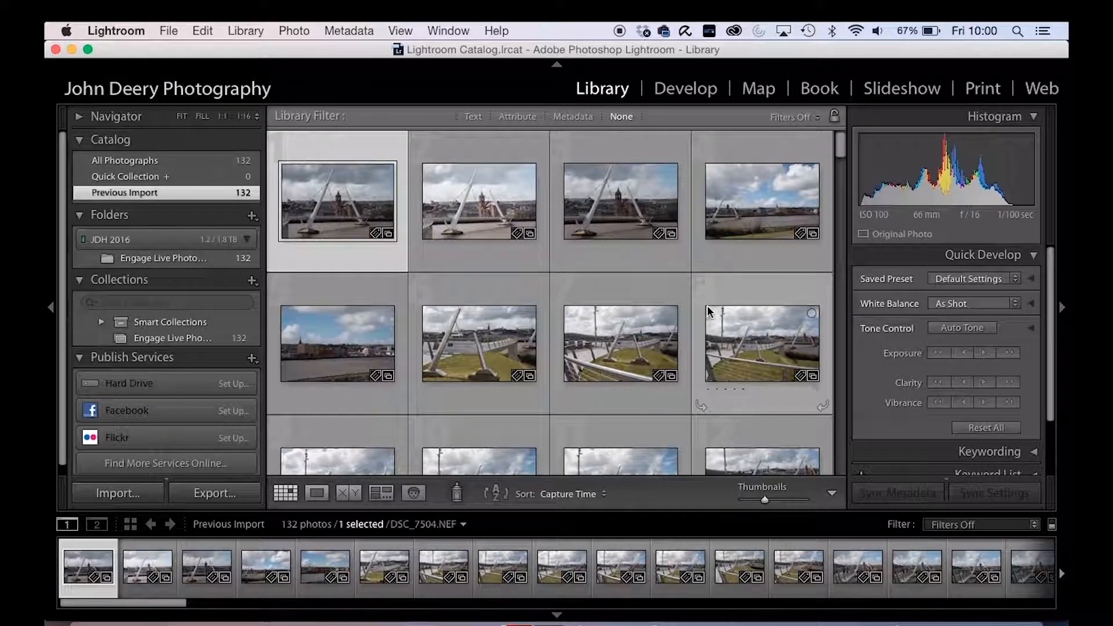
scroll(709, 310, "down", 10)
scroll(710, 310, "down", 5)
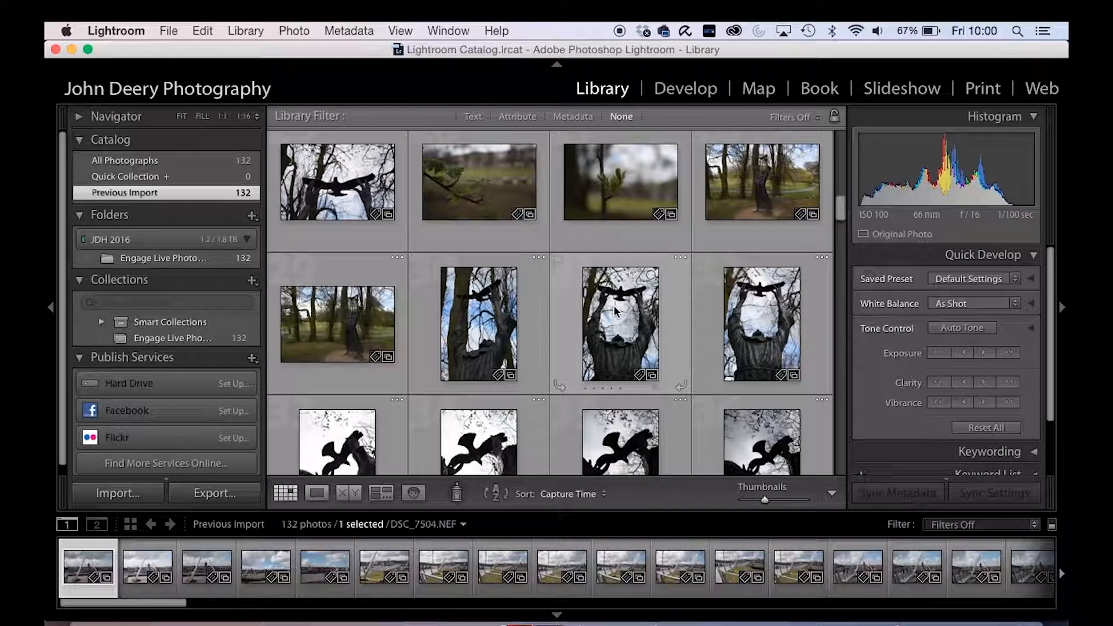
left_click(466, 362)
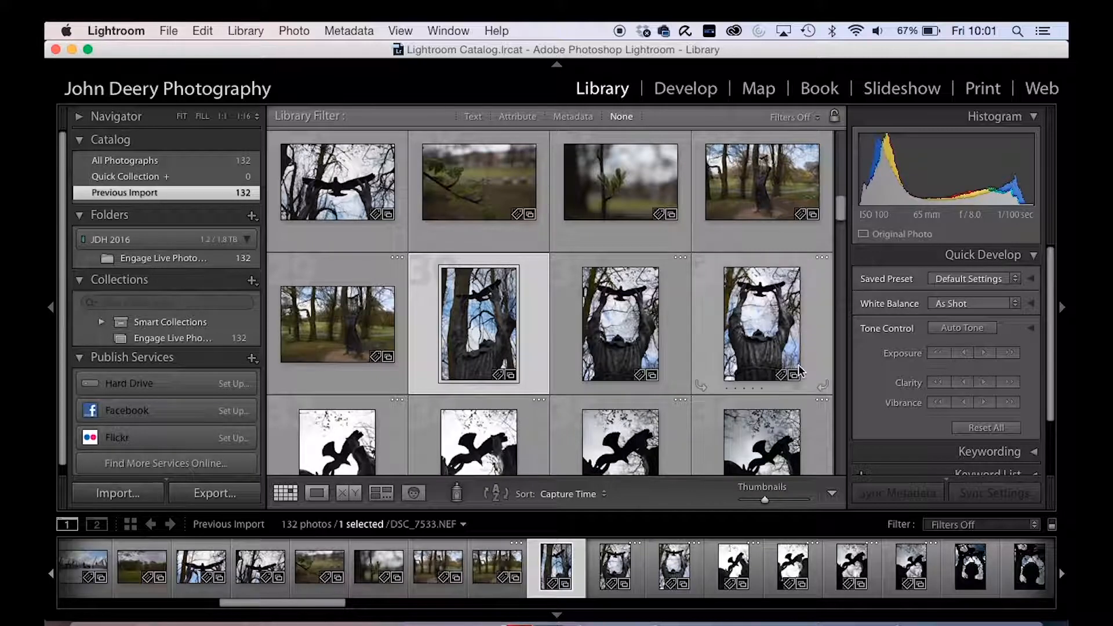
double_click(487, 299)
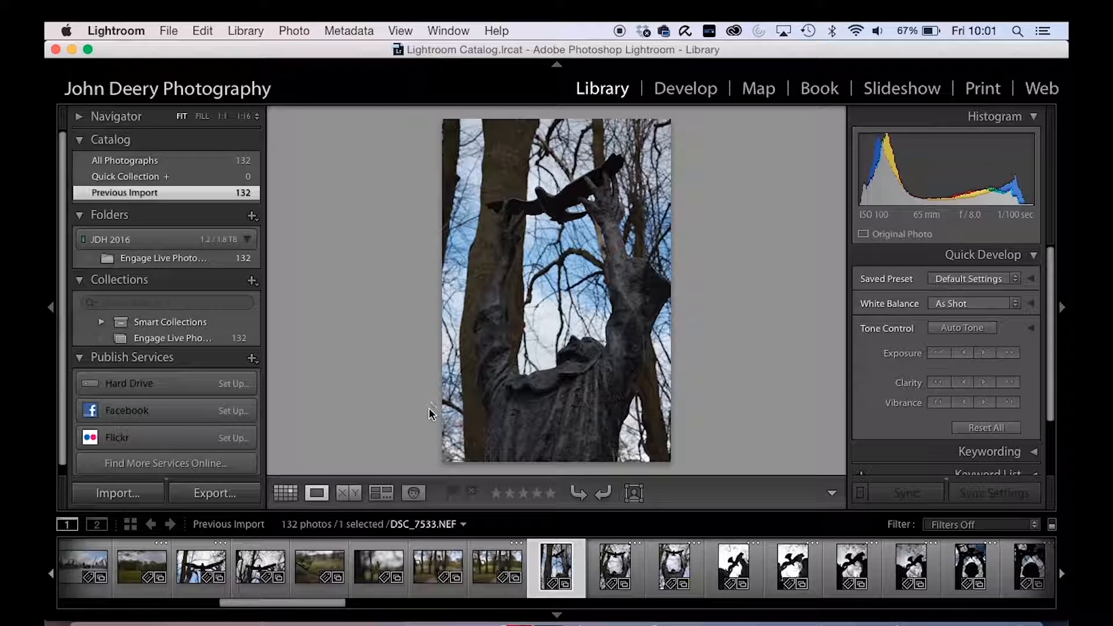
- Compare DSC_7533.NEF side by side with the next statue photo in Compare view, and return to the grid
left_click(285, 492)
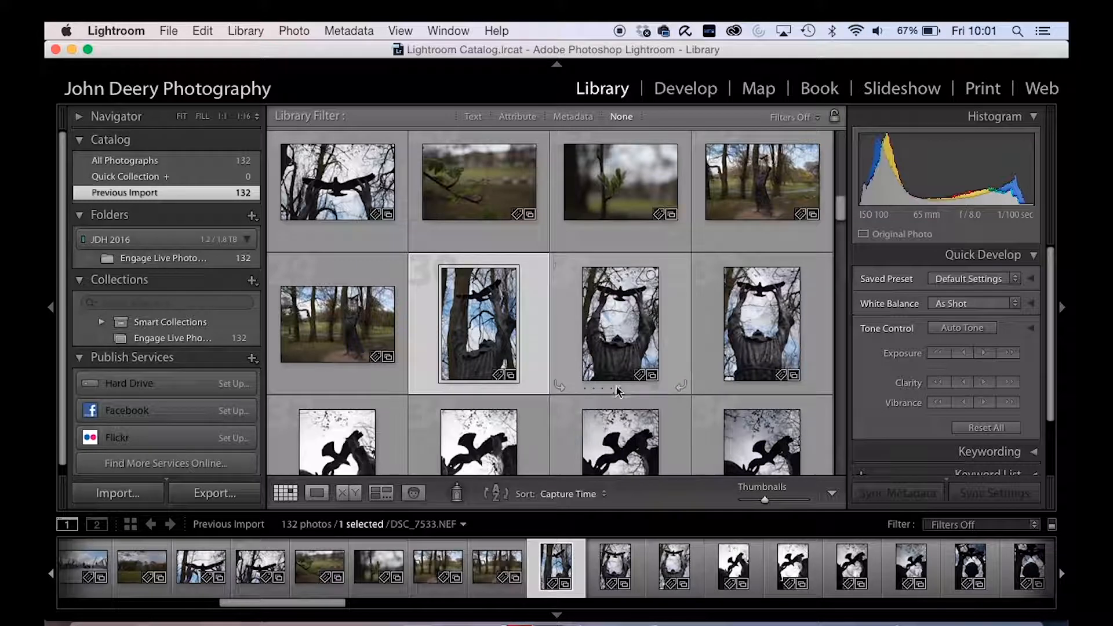
left_click(621, 326, "super")
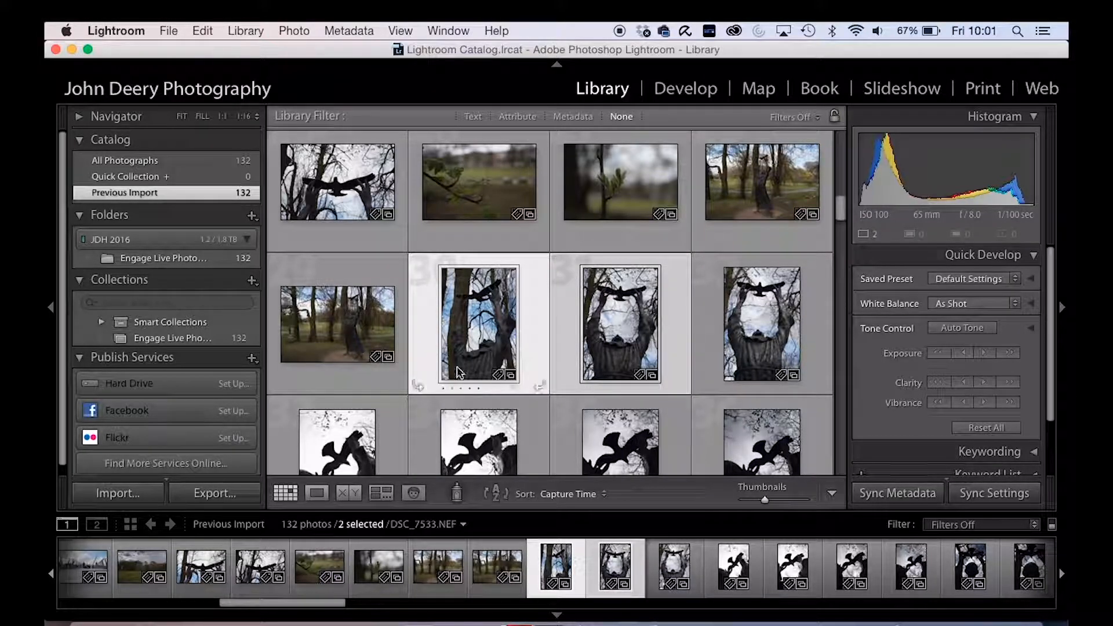
left_click(347, 492)
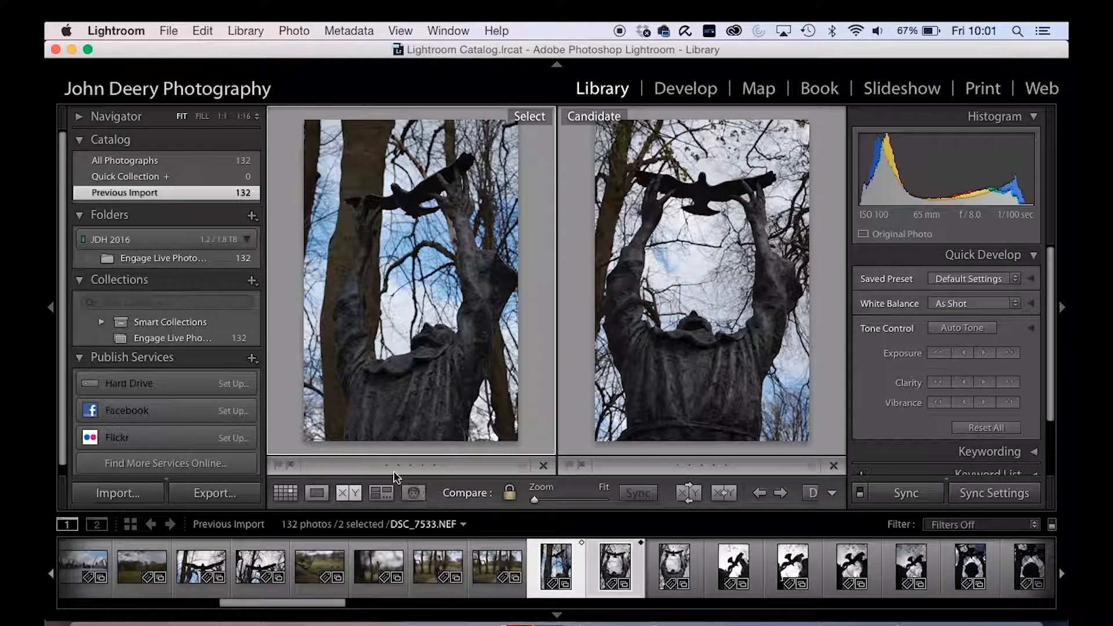
left_click(316, 493)
left_click(283, 494)
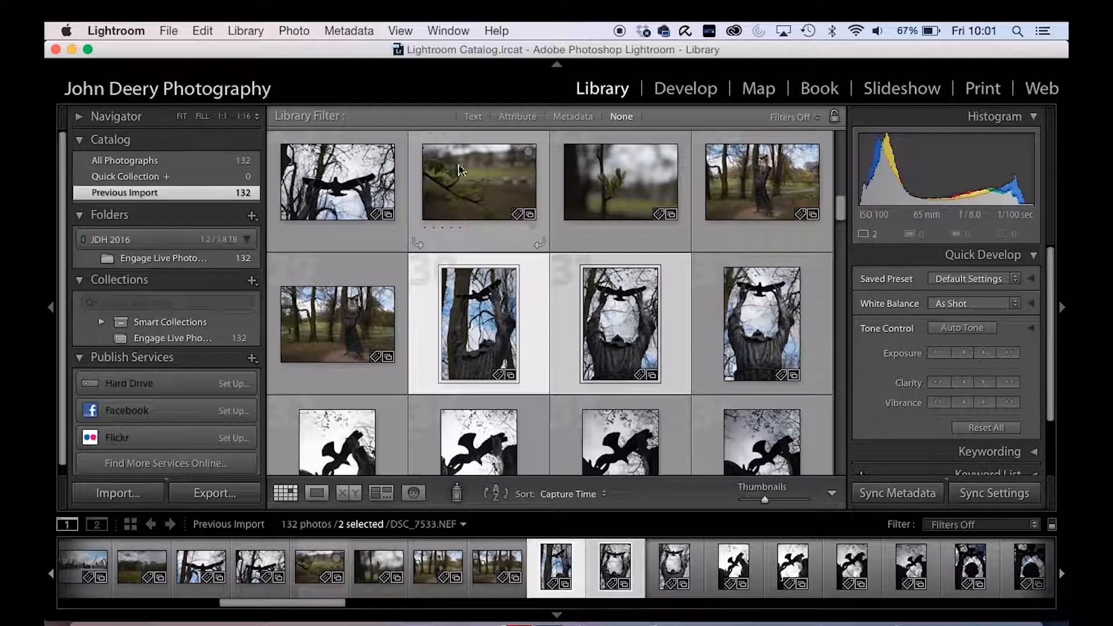
- Select the bridge photo with the grassy bank, view it in a secondary display window, and close that window
scroll(477, 237, "up", 10)
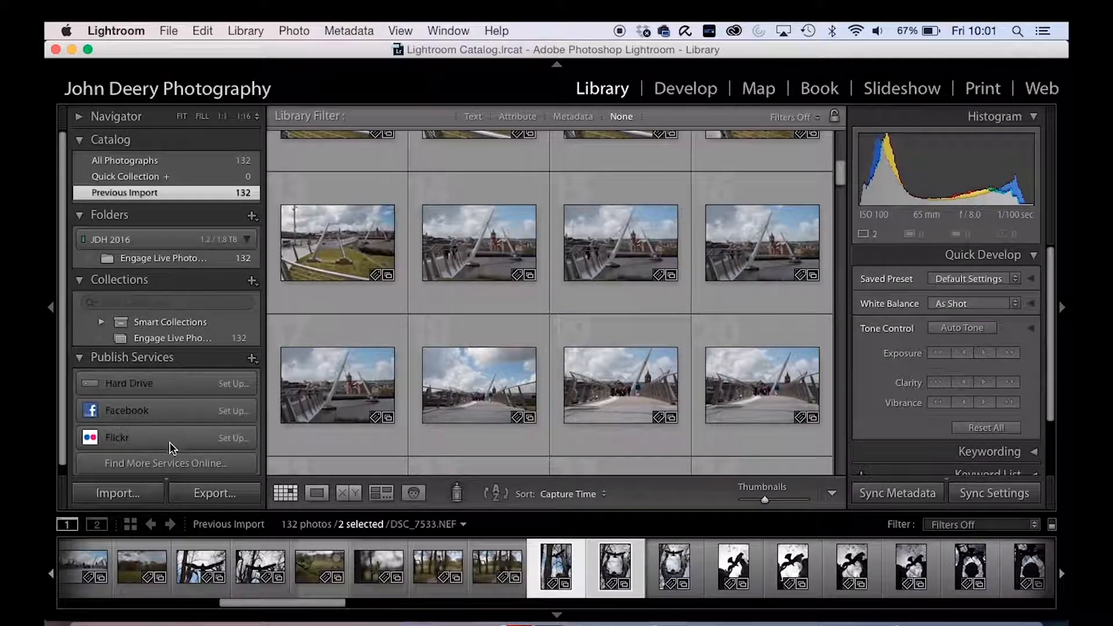
scroll(209, 442, "down", 1)
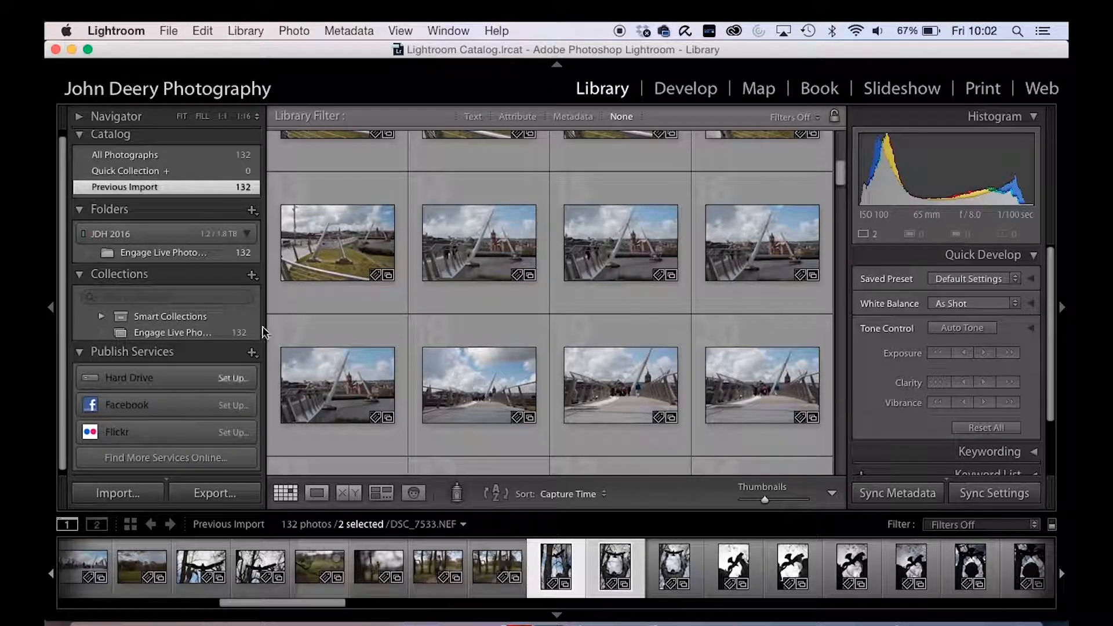
left_click(342, 272)
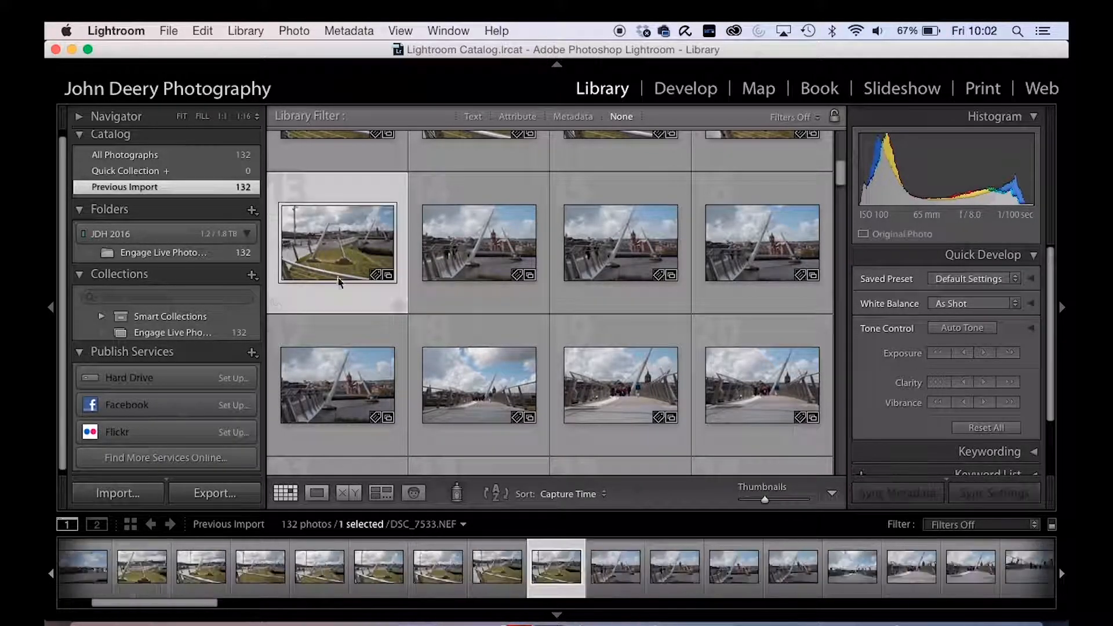
left_click(97, 523)
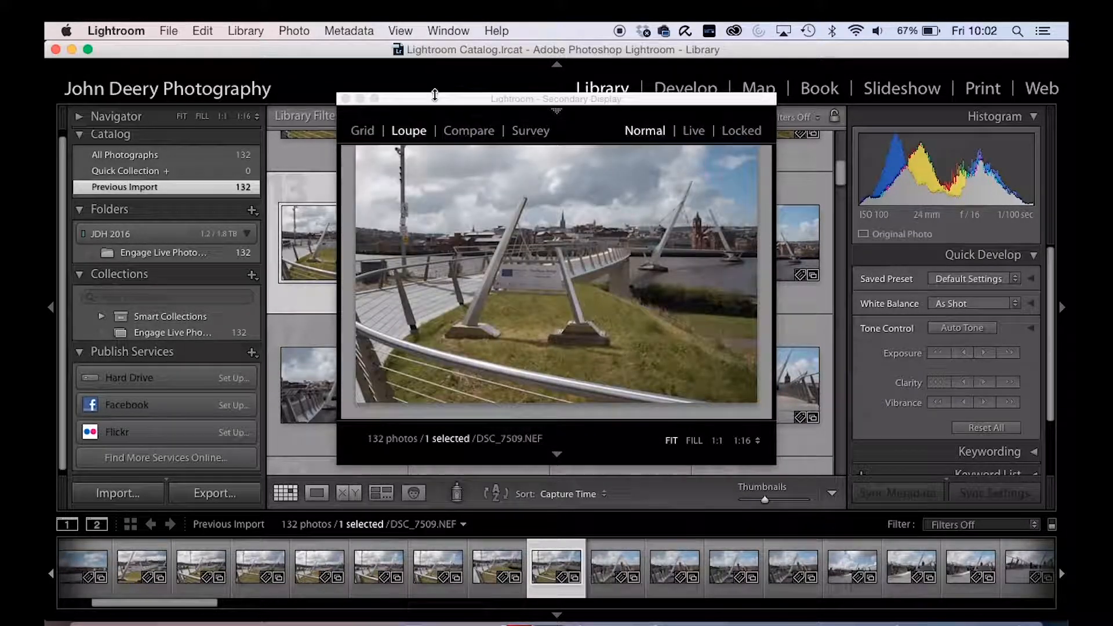
left_click_drag(427, 104, 614, 113)
left_click(506, 106)
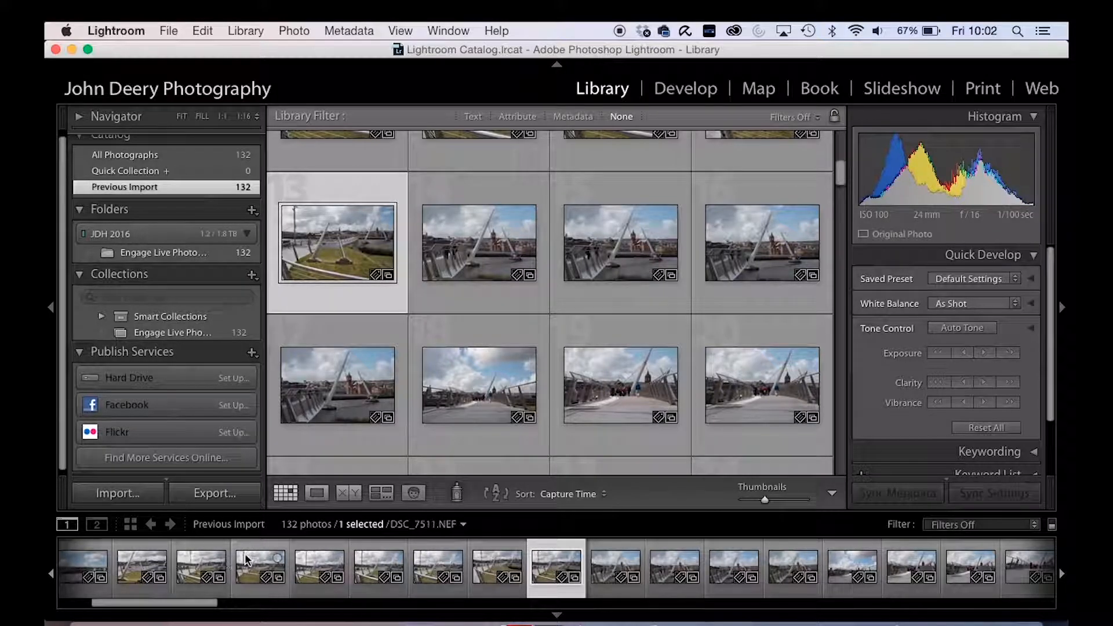
- Browse the filmstrip and grid, and enlarge DSC_7527.NEF, the bird sculpture held in two hands, in Loupe view
scroll(246, 559, "left", 5)
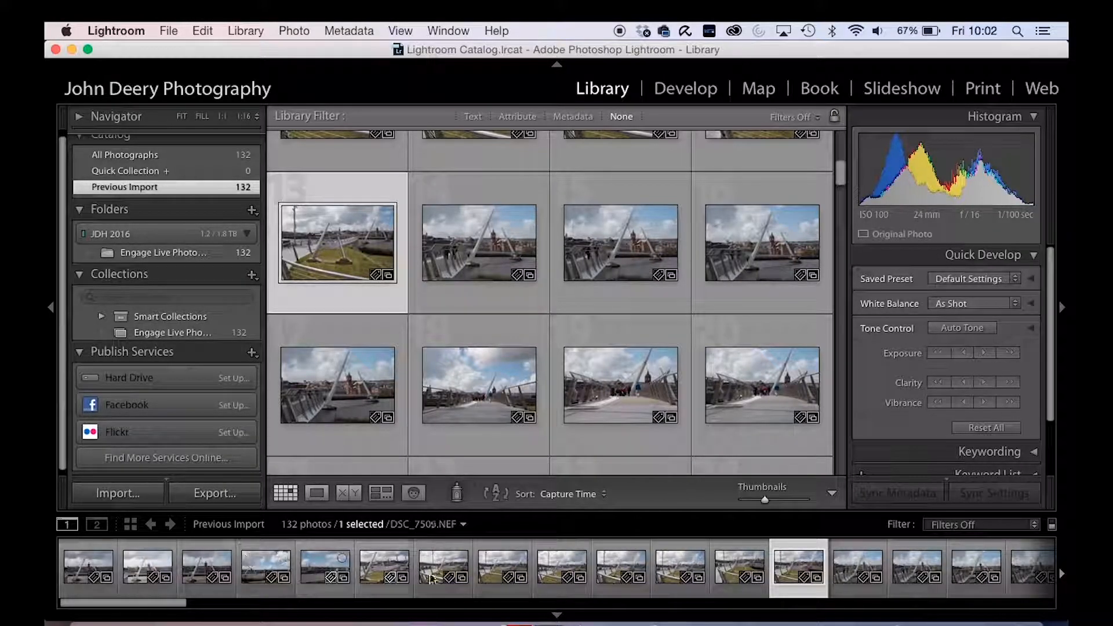
scroll(645, 585, "right", 10)
scroll(645, 588, "right", 15)
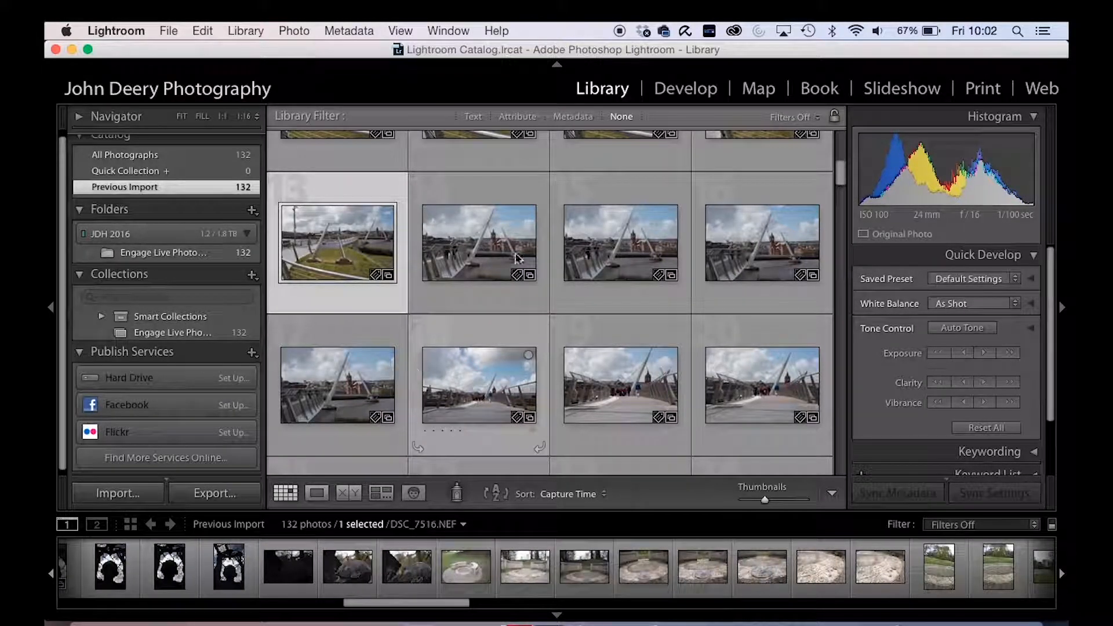
scroll(622, 294, "down", 5)
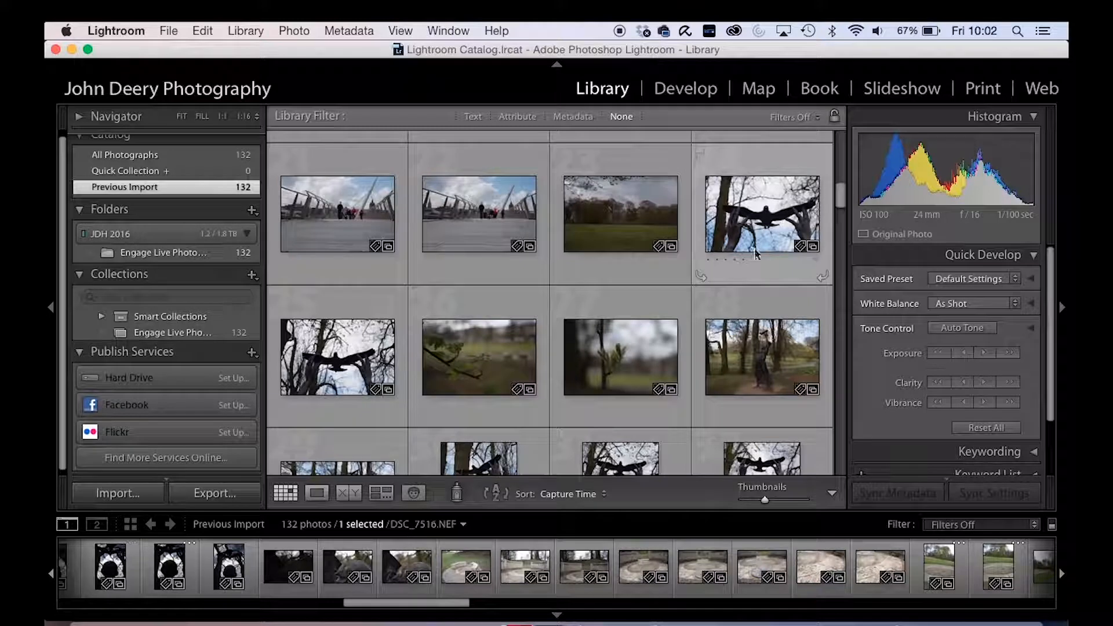
double_click(764, 228)
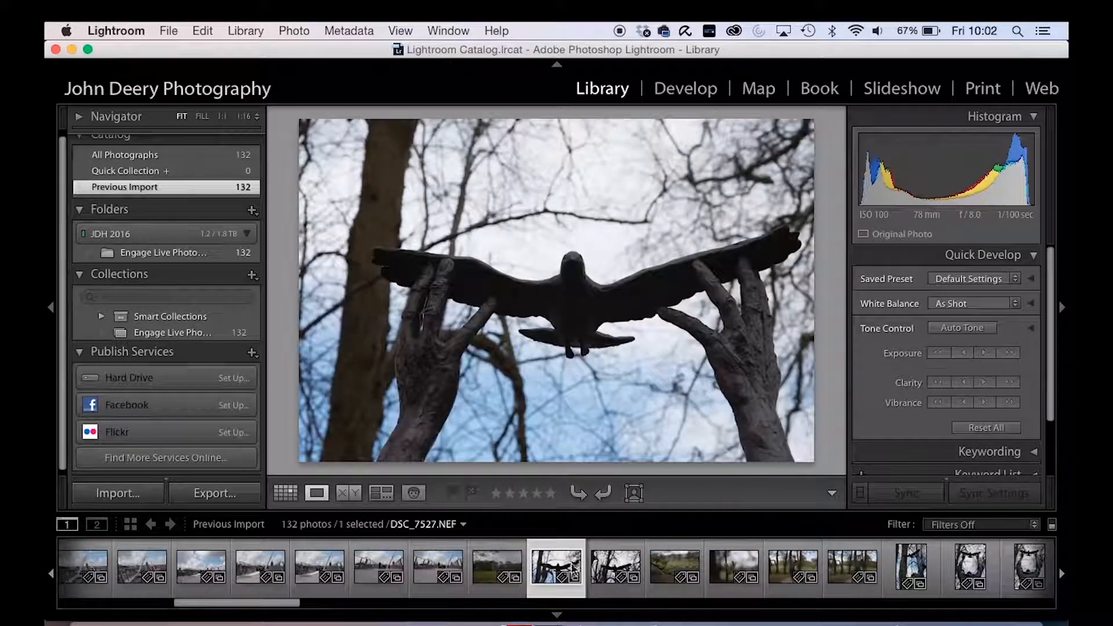
- Browse further along the filmstrip and display the photo of the statue's silhouetted head in Loupe view
scroll(656, 566, "right", 1)
scroll(655, 566, "right", 10)
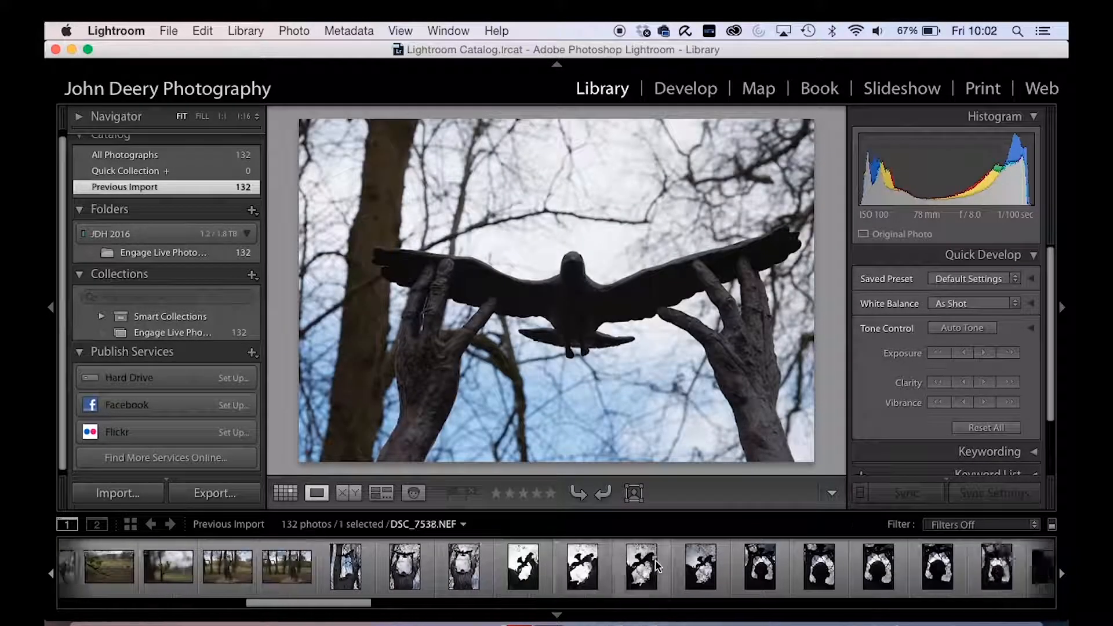
left_click(649, 565)
scroll(800, 557, "right", 7)
scroll(799, 558, "right", 4)
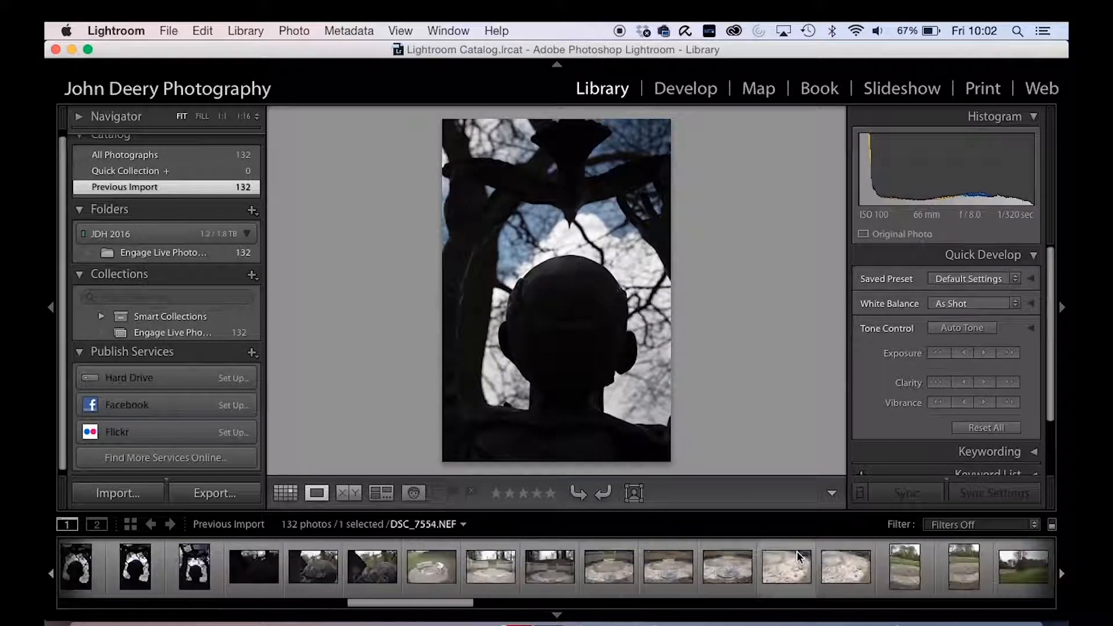
- Display DSC_7552.NEF, the stone circle with the 2013 plaque, in Loupe view, and return the filmstrip to its first photos
left_click(673, 569)
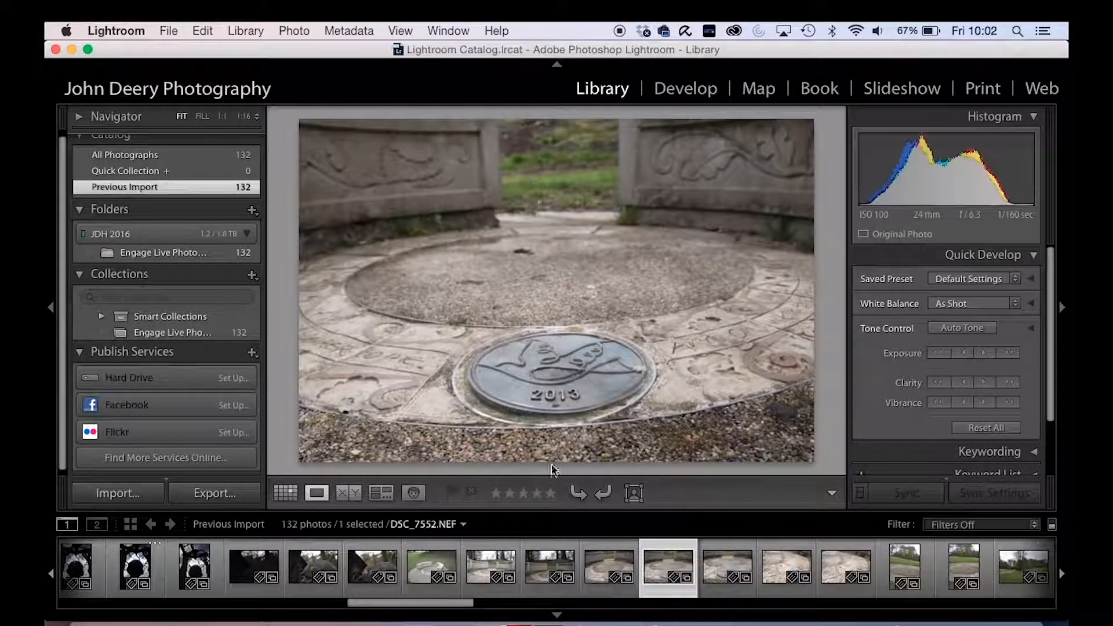
scroll(249, 571, "left", 1)
scroll(250, 571, "left", 10)
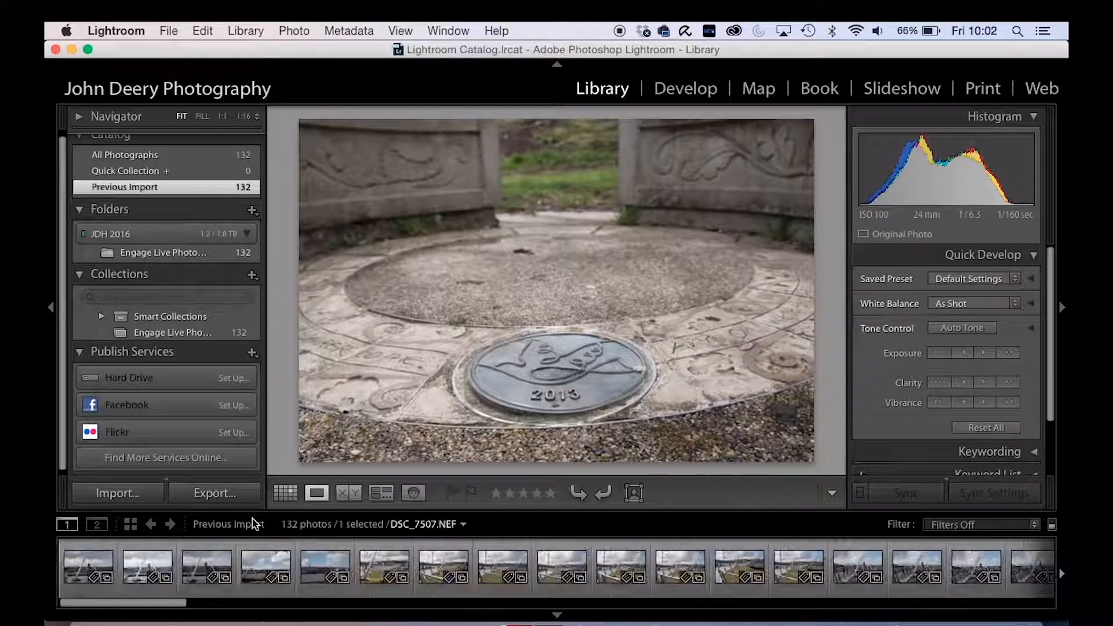
- Return to Grid view, slightly adjust the thumbnail size, and browse the photos in the grid
left_click(284, 494)
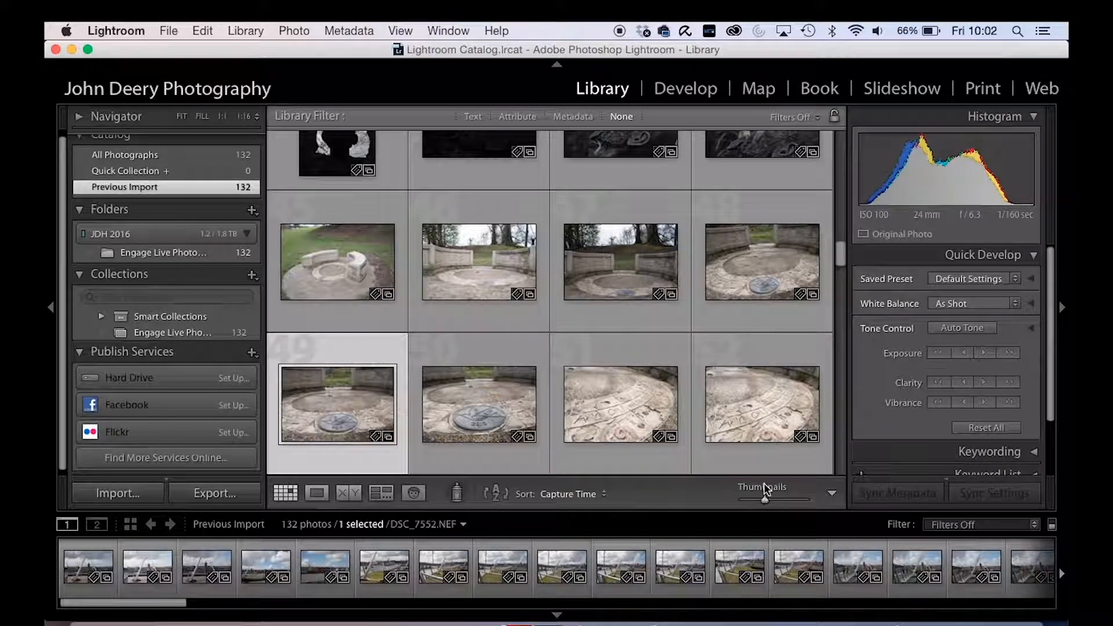
mouse_move(765, 502)
left_mouse_down()
mouse_move(750, 499)
mouse_move(805, 499)
mouse_move(723, 504)
mouse_move(765, 505)
left_mouse_up()
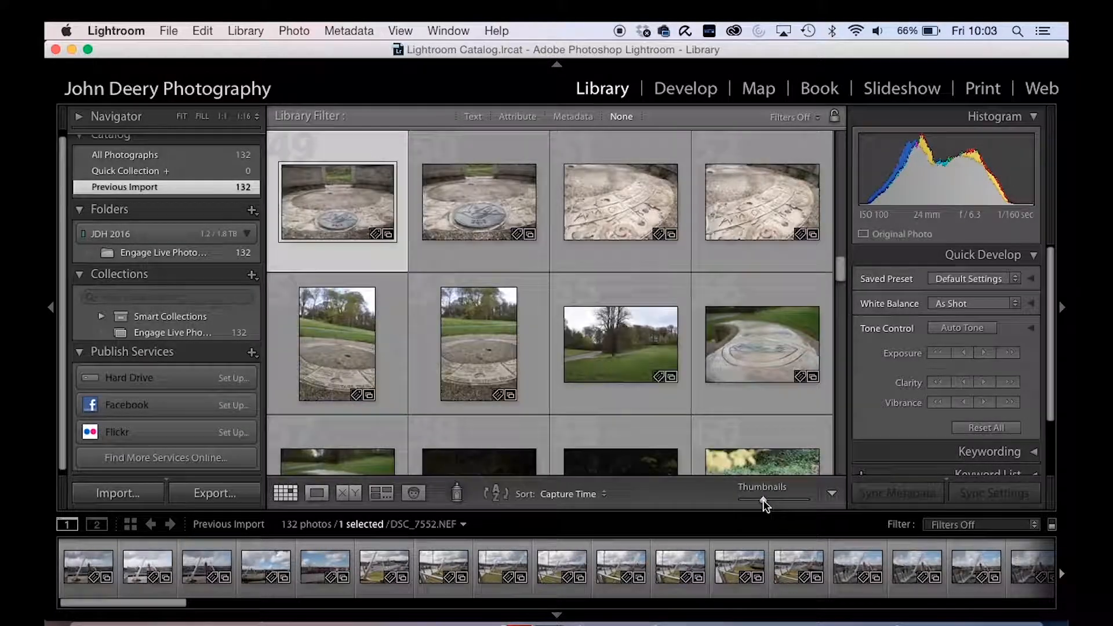
scroll(582, 322, "down", 10)
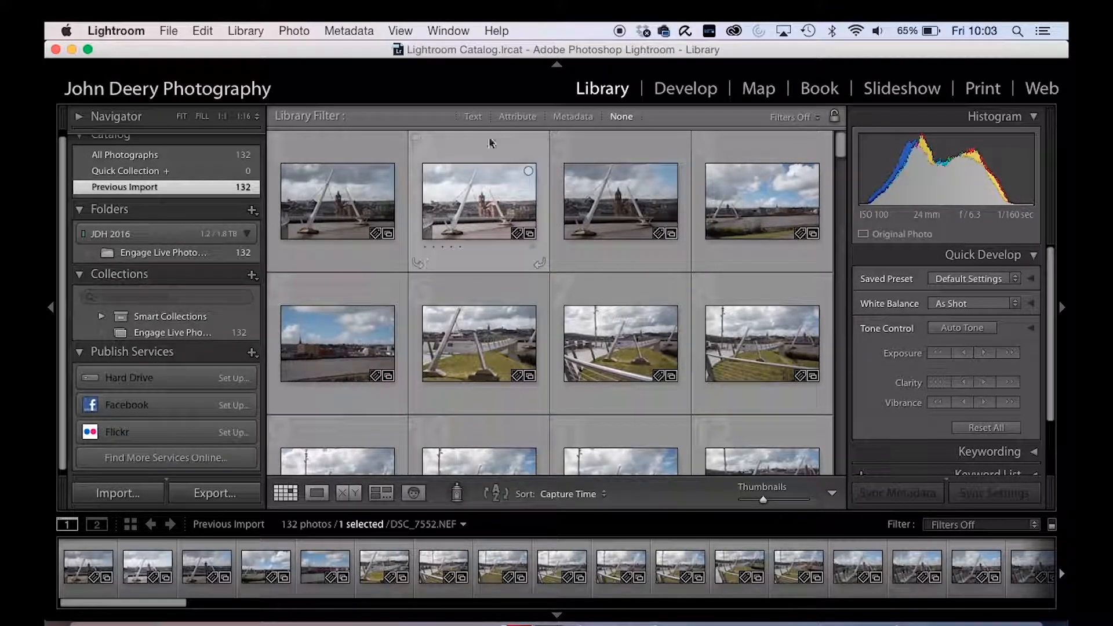
- Look at the Metadata, Attribute and Text options of the Library Filter, and turn all filtering off
left_click(576, 116)
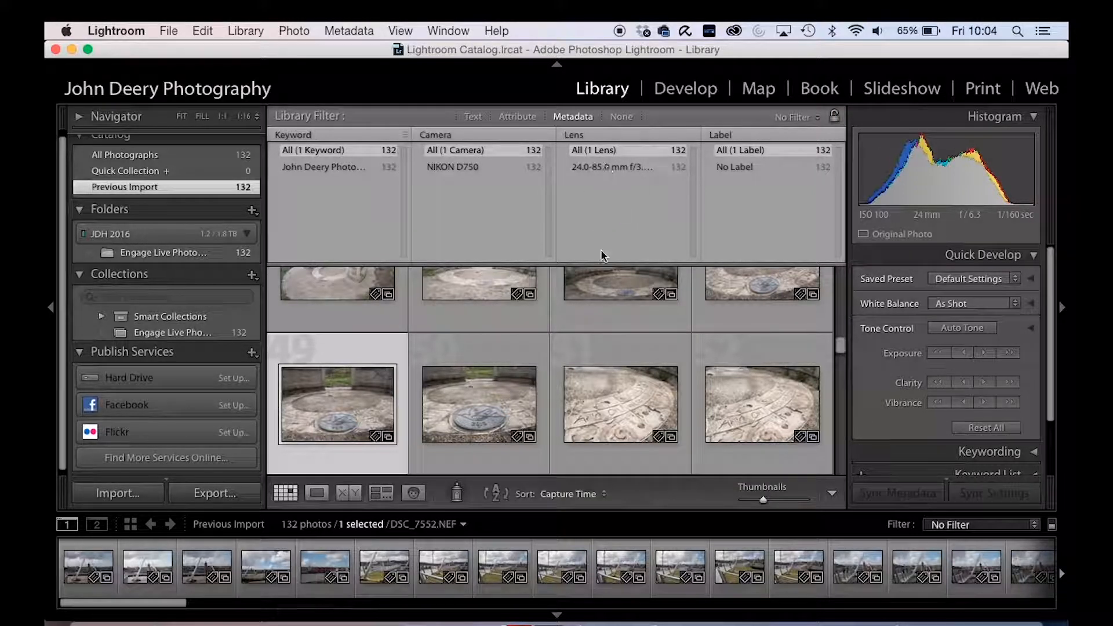
left_click(517, 117)
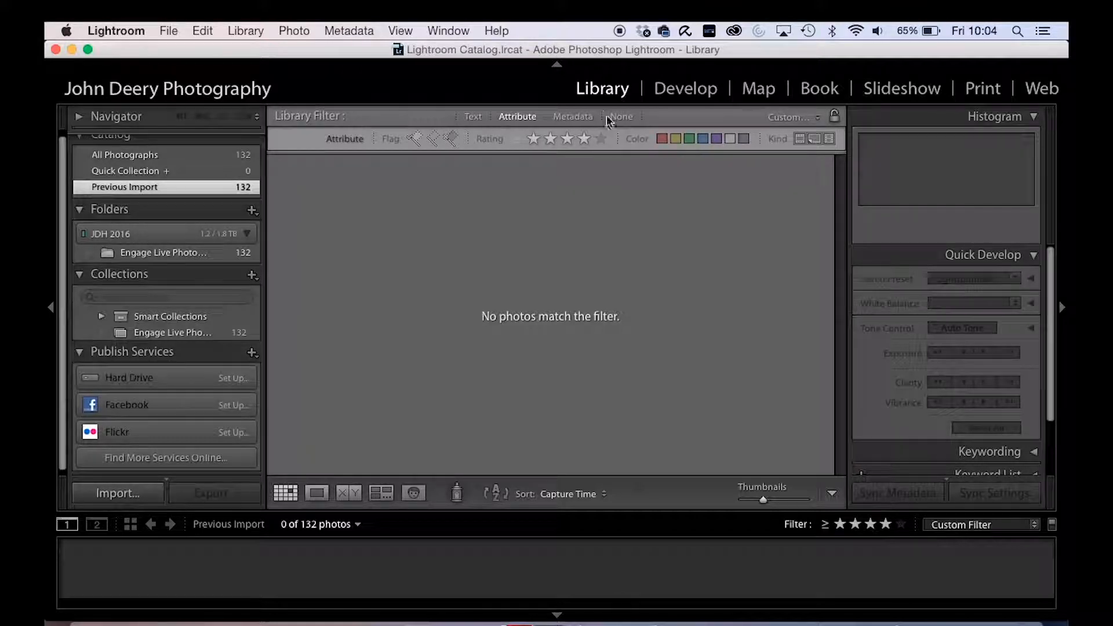
left_click(472, 116)
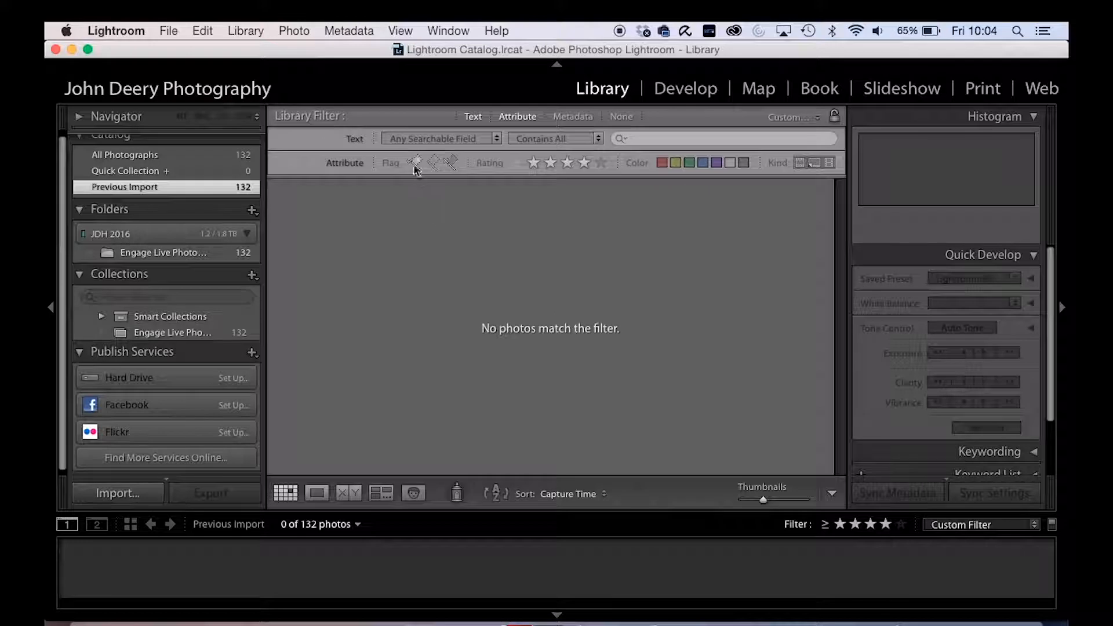
left_click(572, 118)
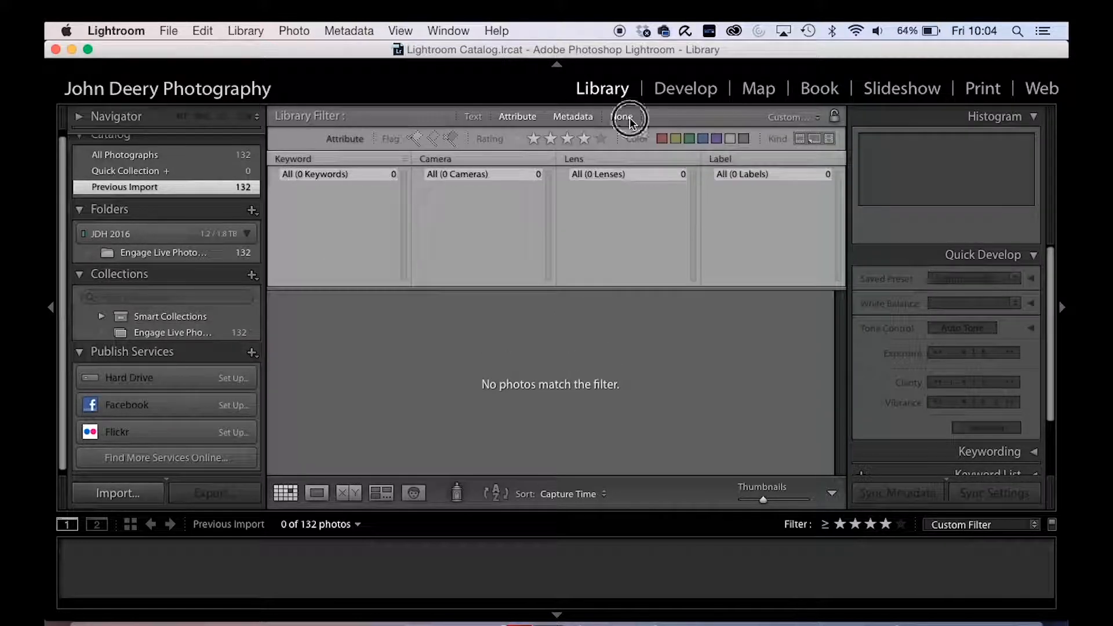
left_click(621, 116)
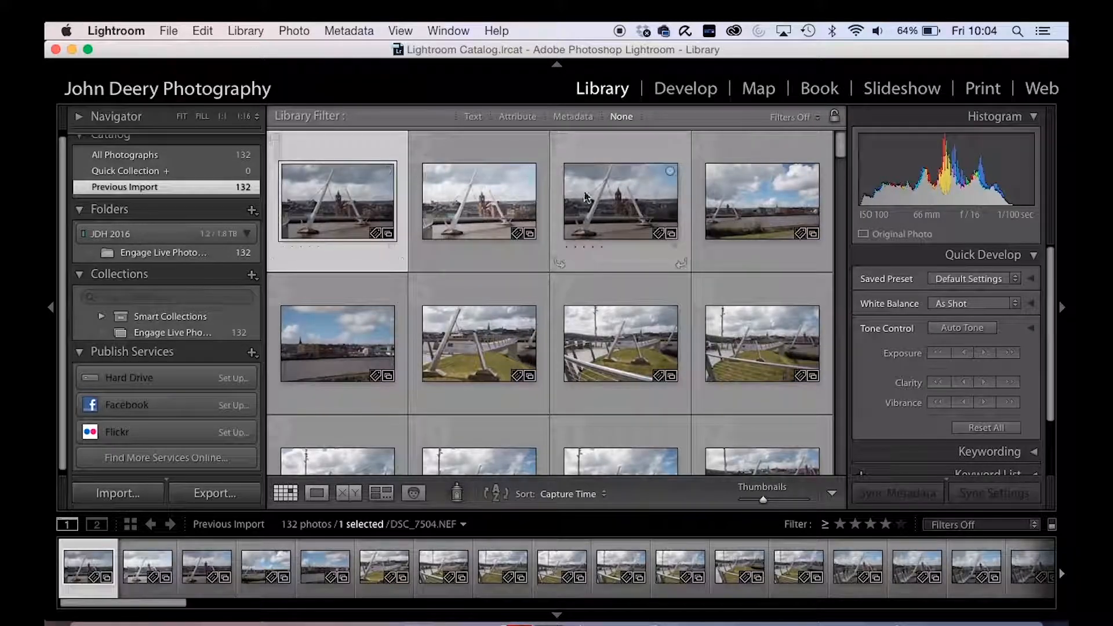
- Browse the grid and select several bridge and river photos in turn to compare their histograms, finishing on DSC_7505.NEF
scroll(579, 201, "down", 3)
scroll(578, 197, "down", 10)
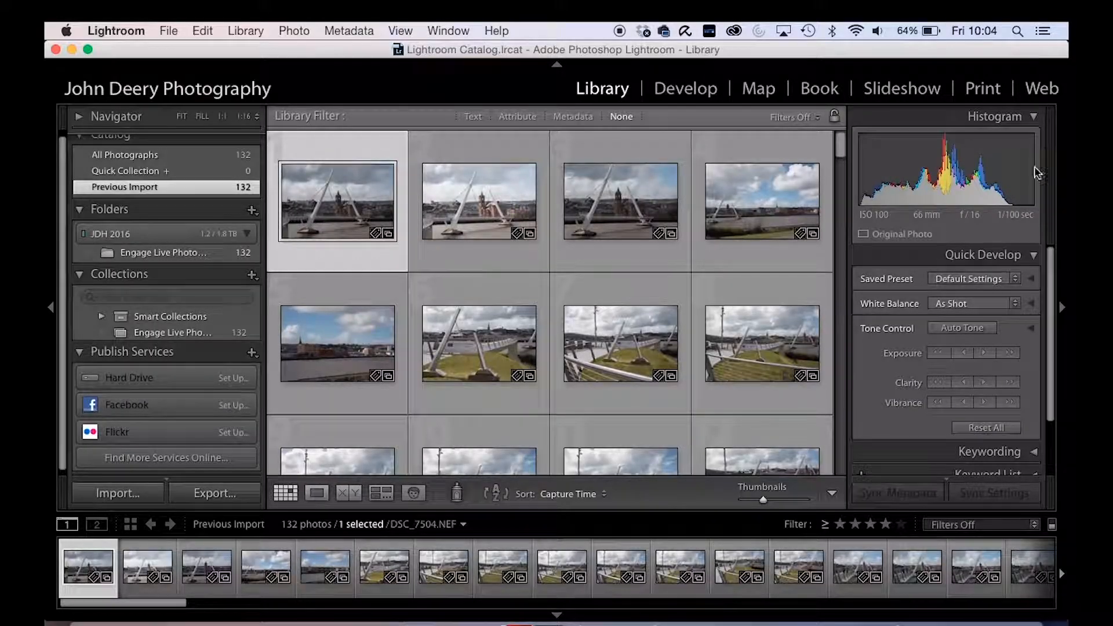
key("Right")
key("Right")
left_click(774, 203)
left_click(623, 355)
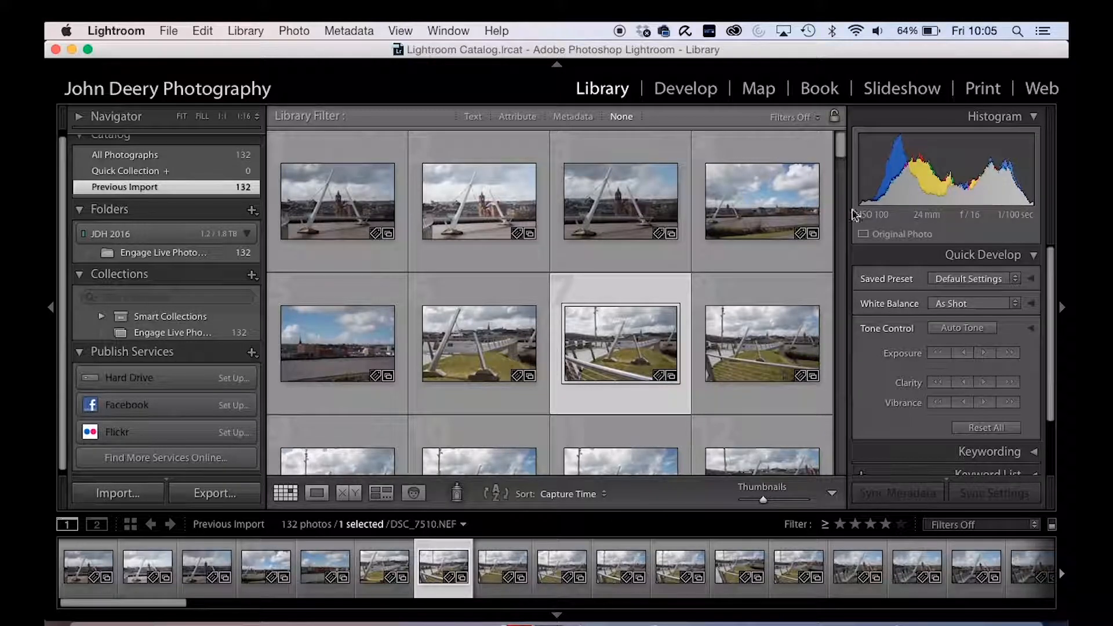
left_click(745, 205)
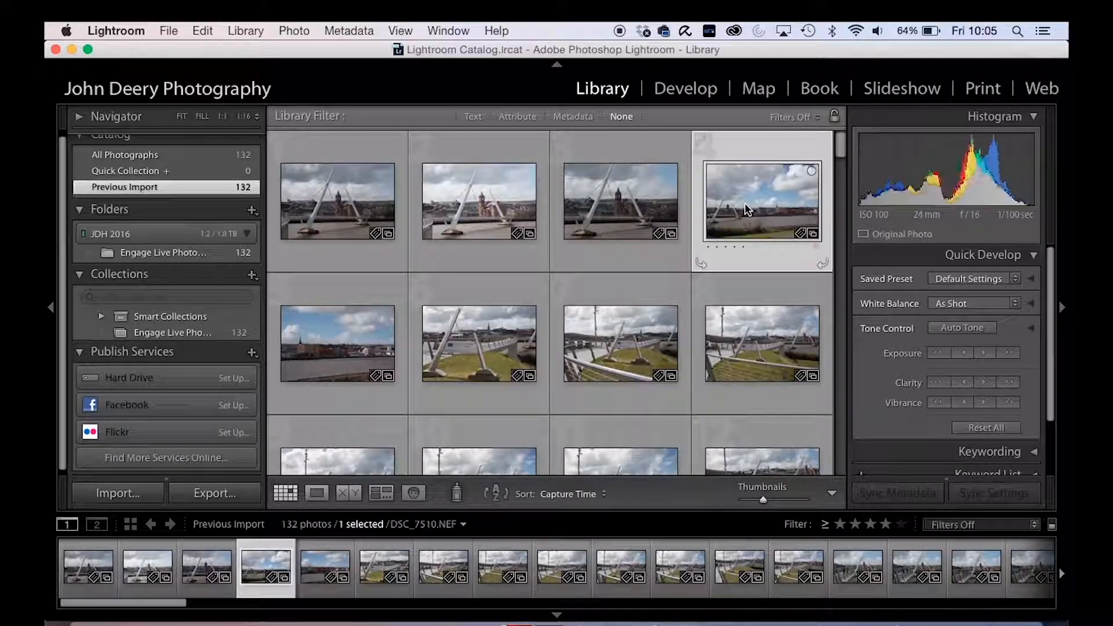
left_click(635, 206)
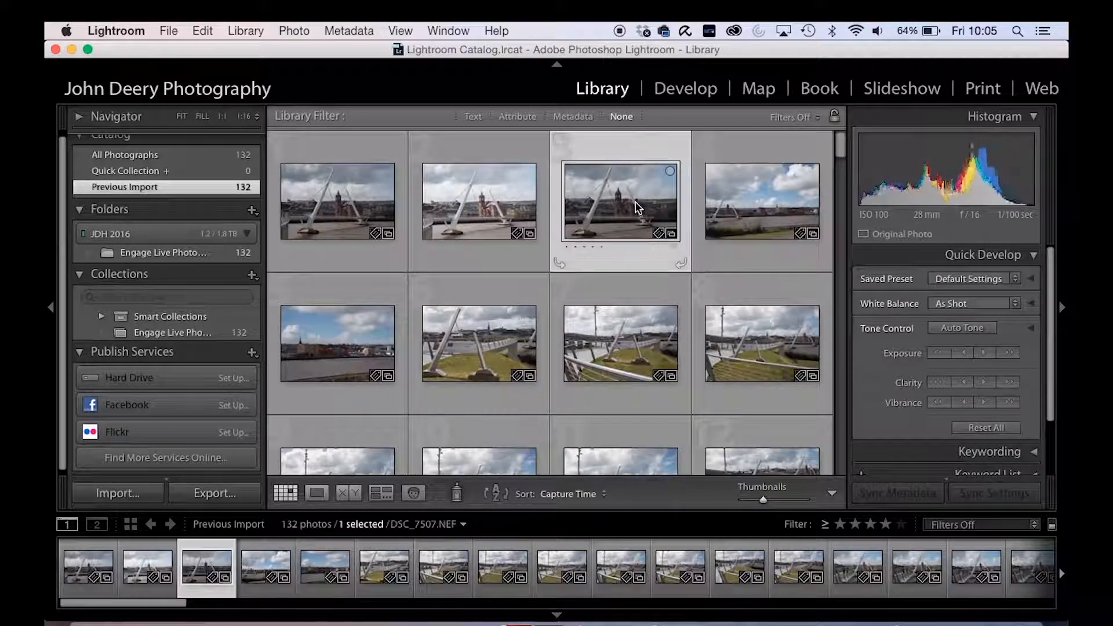
left_click(471, 192)
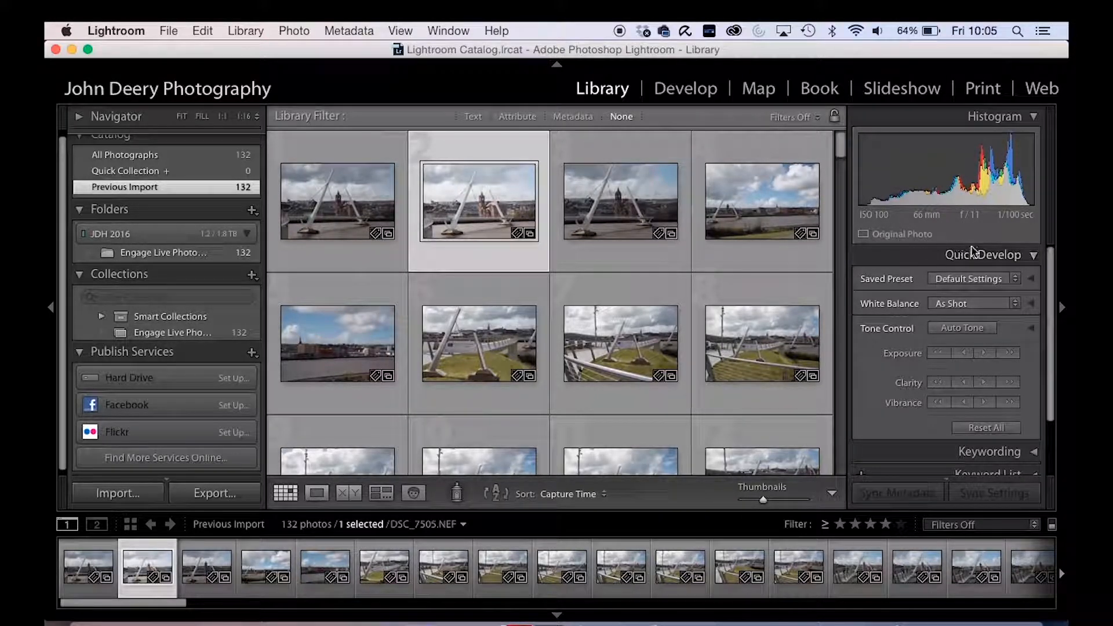
- Collapse the Quick Develop section, browse the bridge photos in the grid, and expand Quick Develop again
left_click(1033, 258)
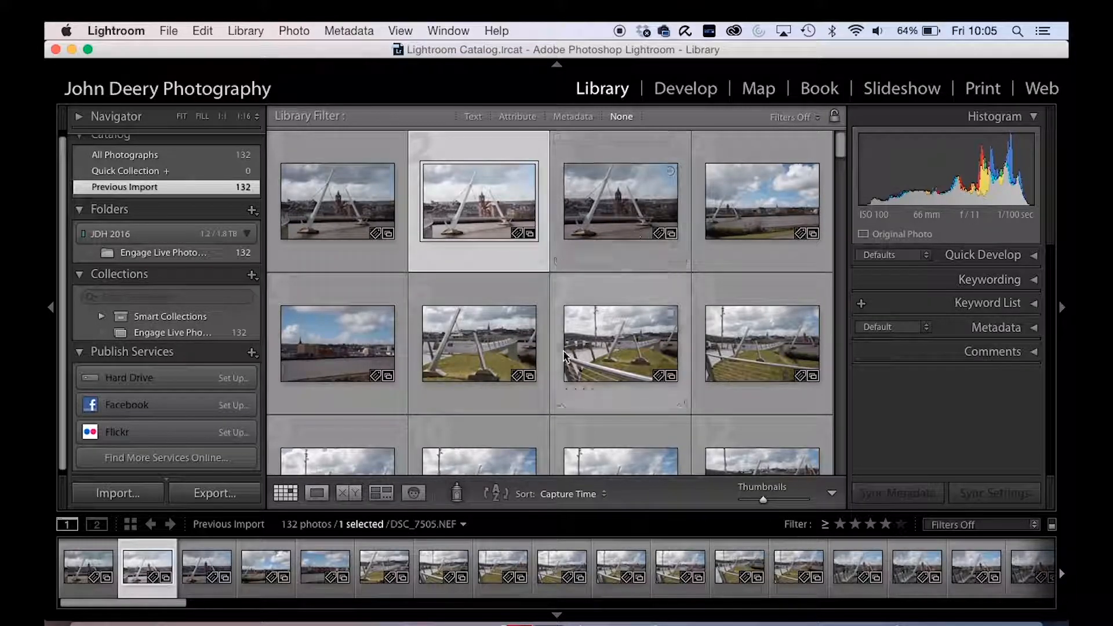
scroll(563, 344, "down", 3)
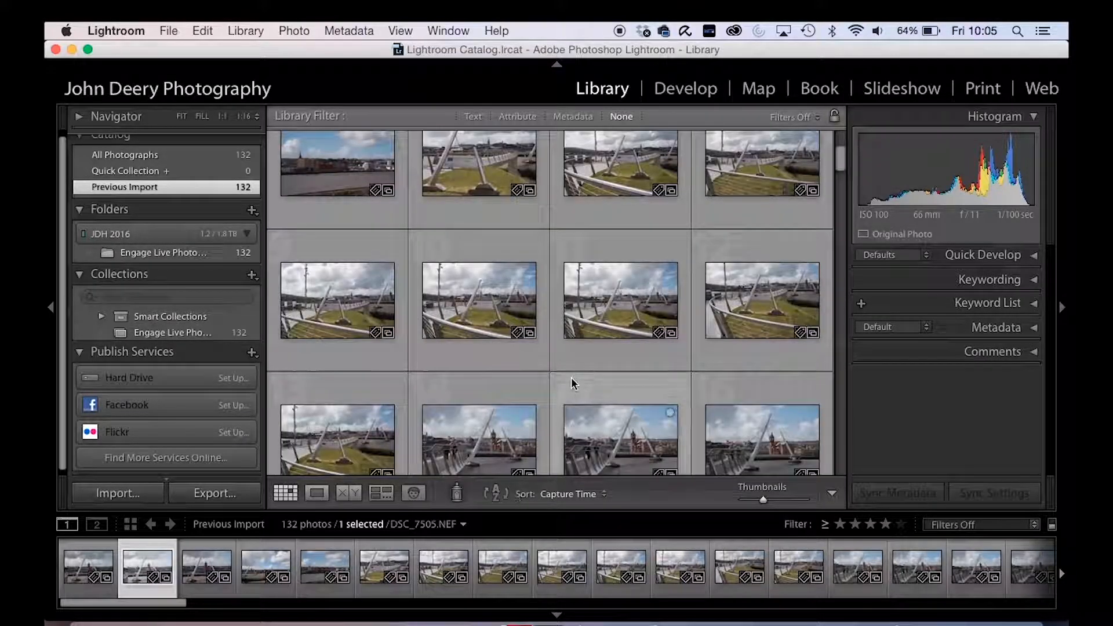
scroll(571, 378, "down", 5)
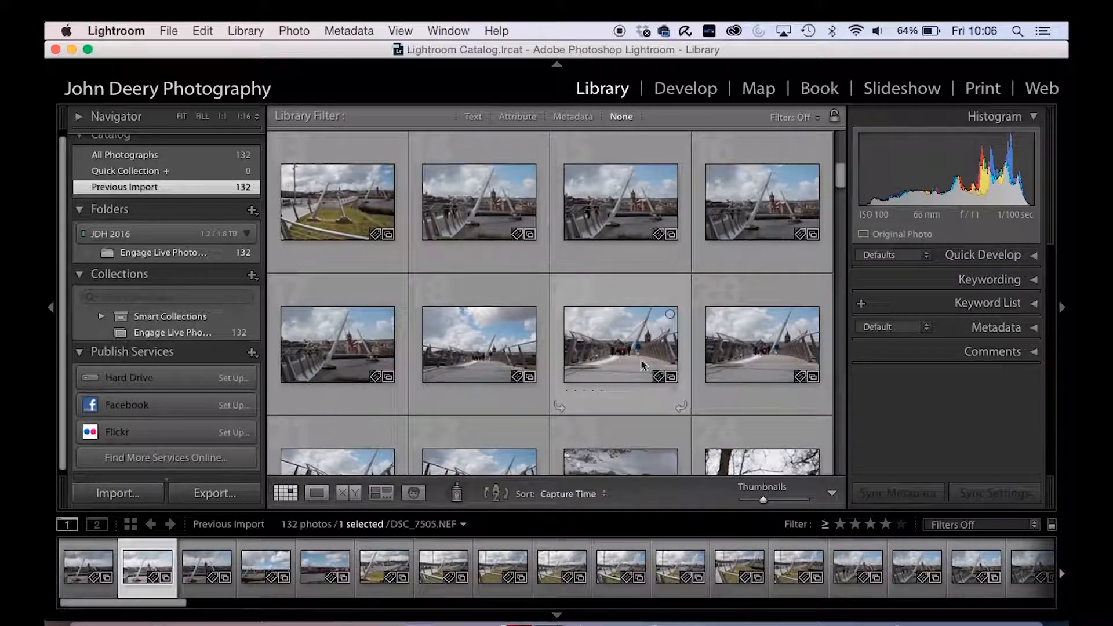
scroll(623, 222, "up", 8)
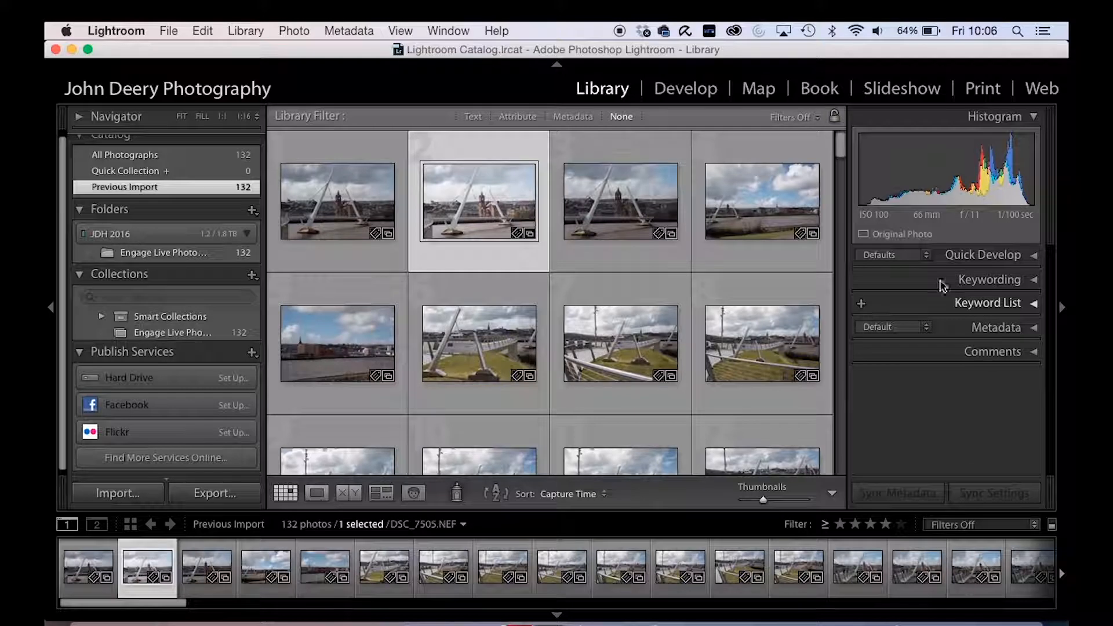
left_click(1035, 257)
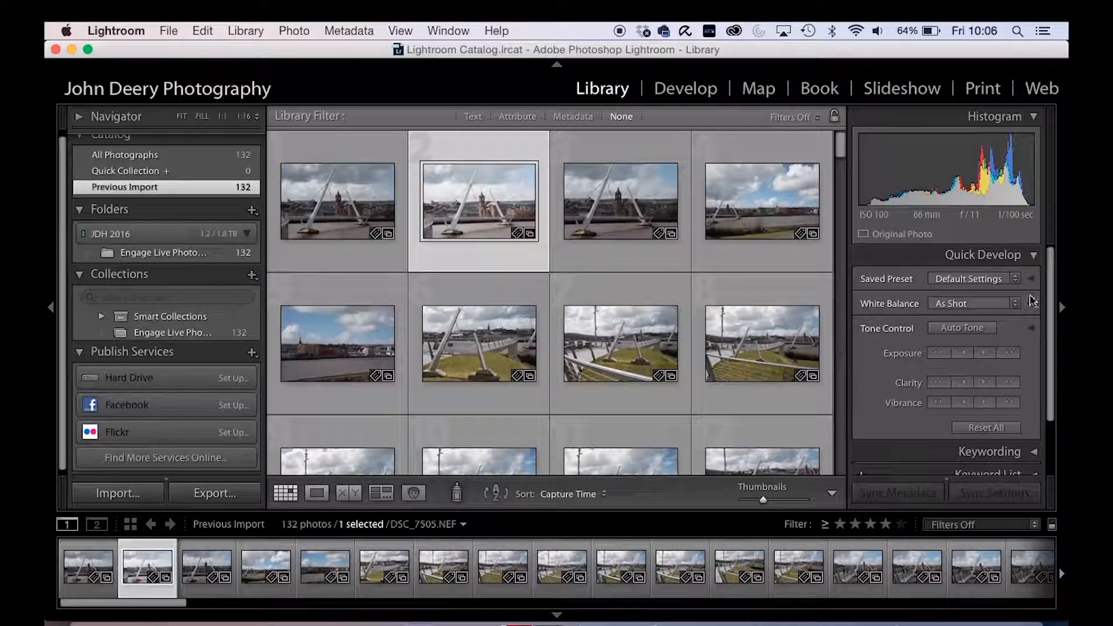
- Apply the B&W Look 4 saved preset to DSC_7505.NEF, check the result in Loupe view, and return to the grid
left_click(1015, 279)
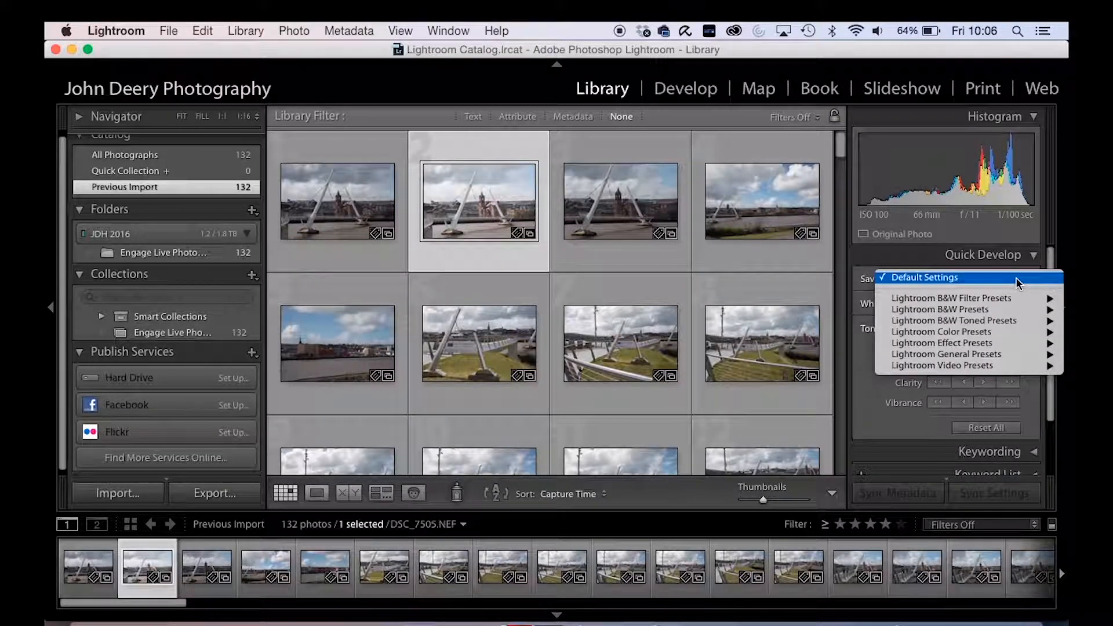
mouse_move(975, 365)
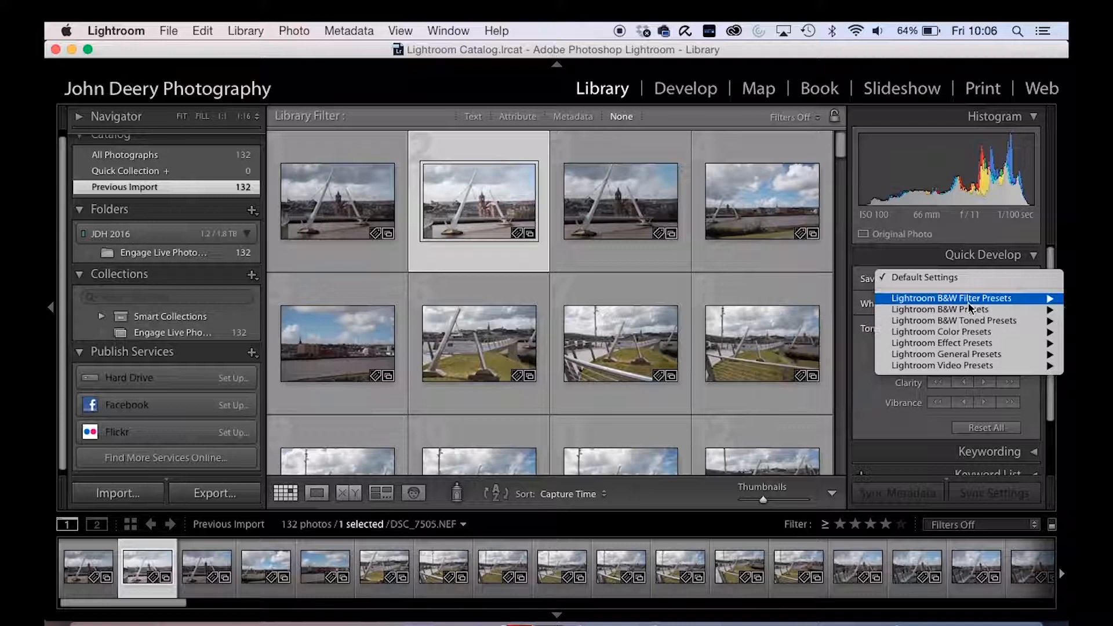
mouse_move(1002, 309)
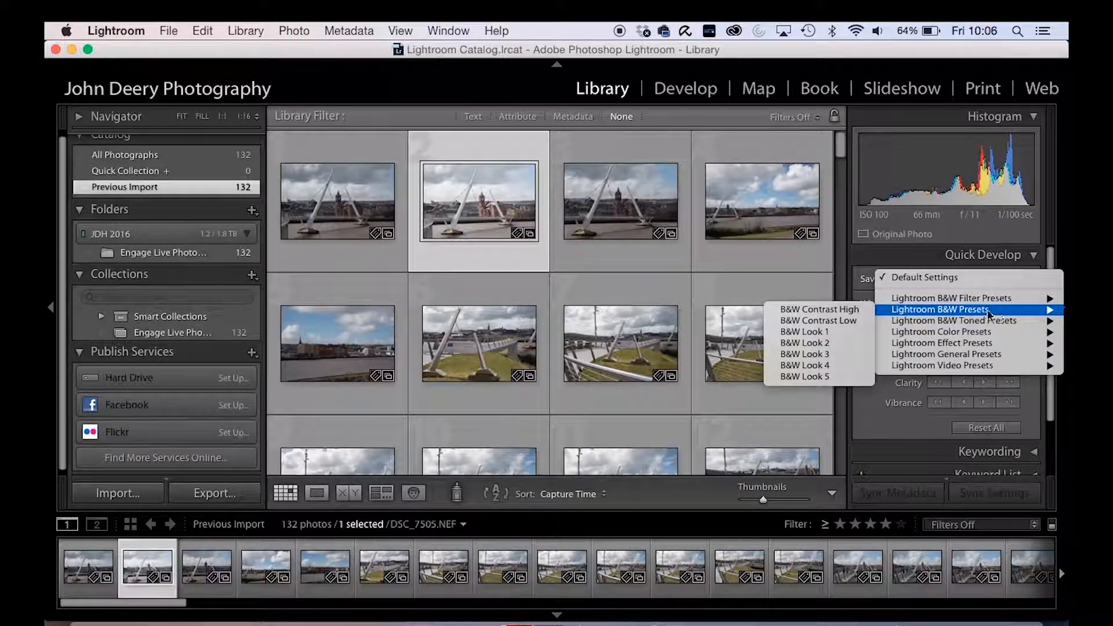
left_click(817, 365)
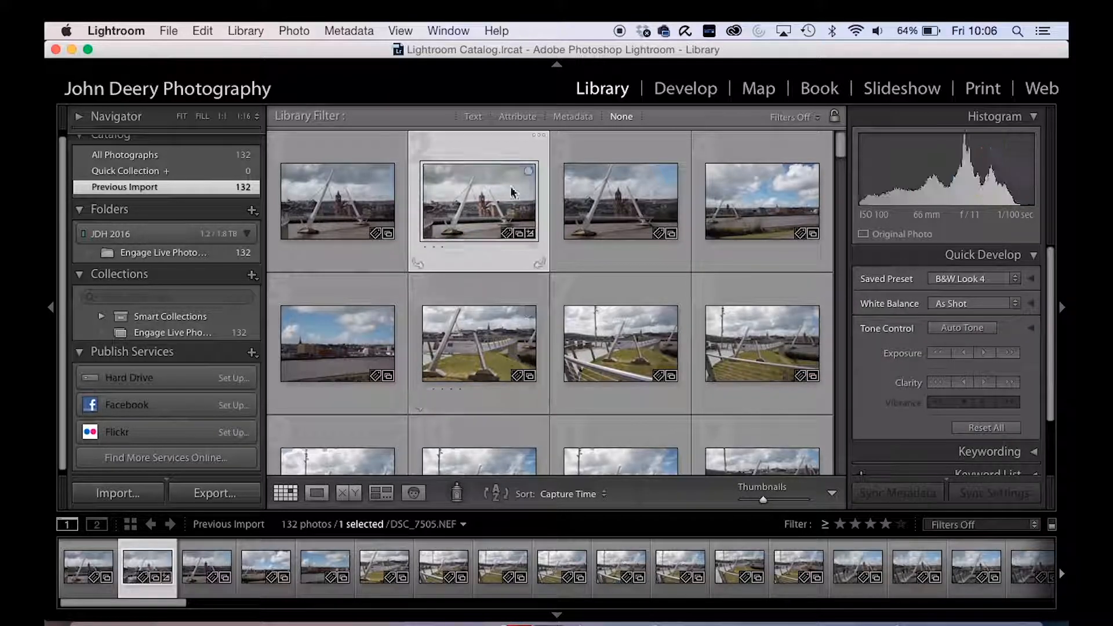
double_click(493, 203)
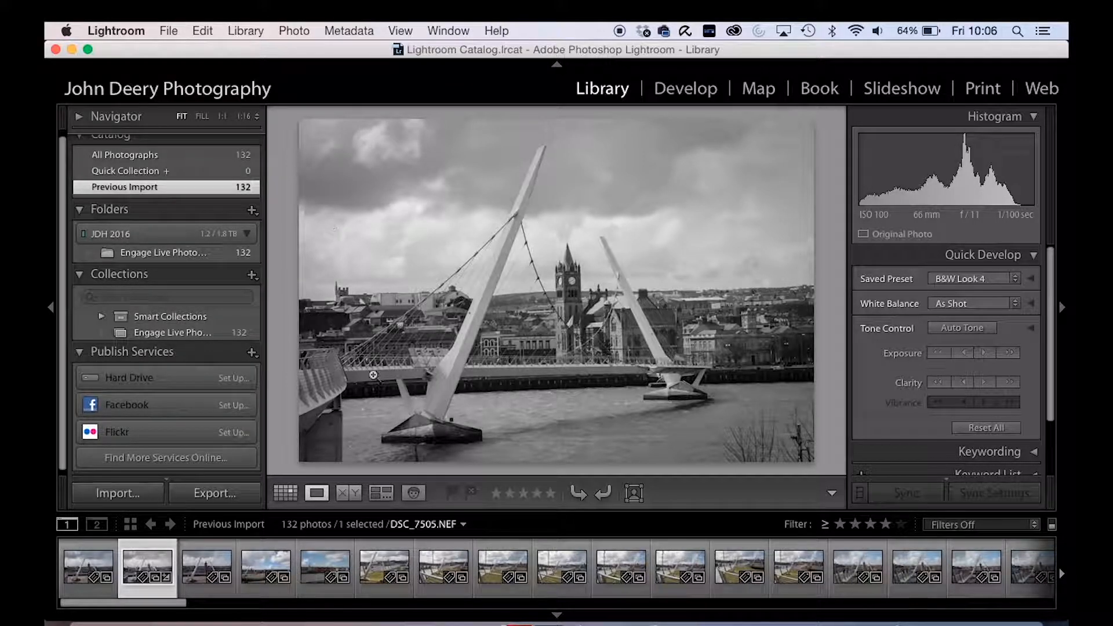
left_click(285, 493)
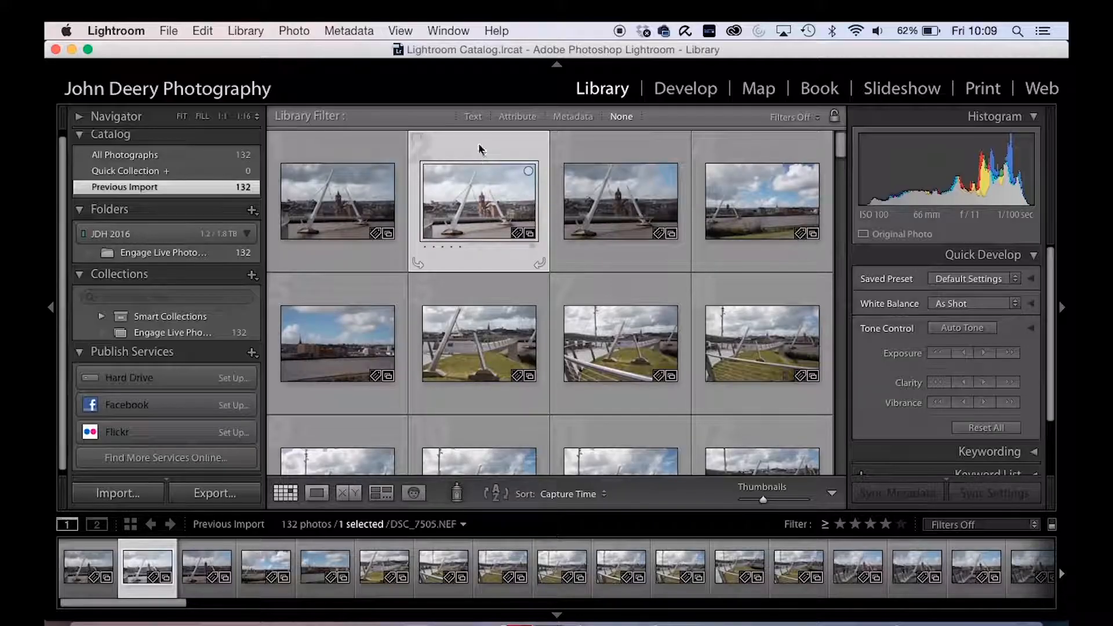
- Apply the B&W Look 4 preset to DSC_7505.NEF once more, and restore the photo to Default Settings
left_click(1017, 280)
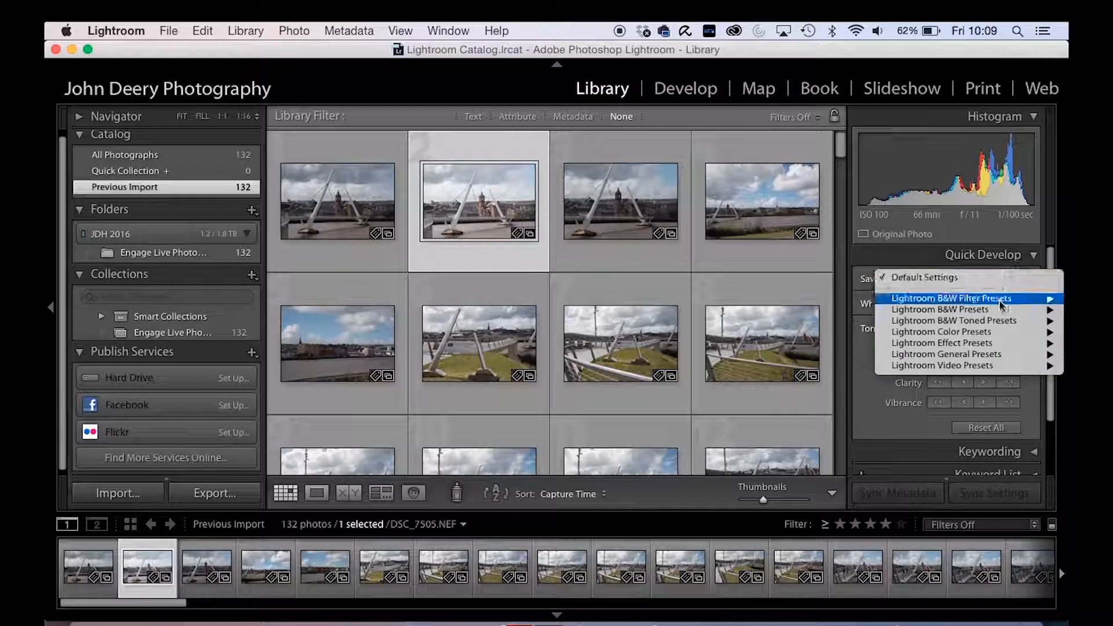
mouse_move(1001, 310)
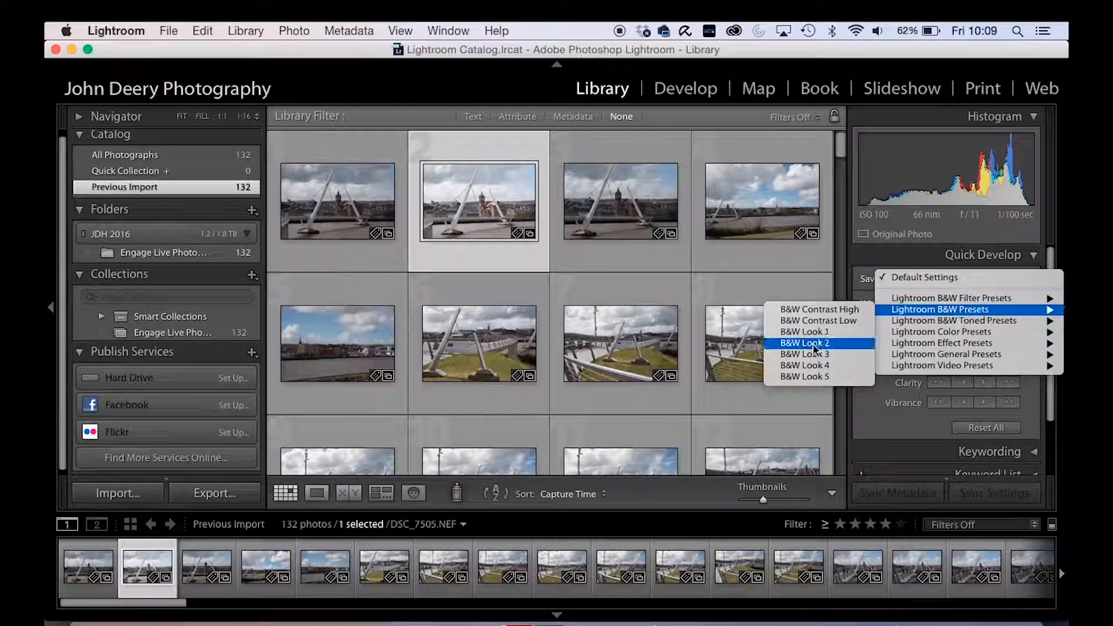
left_click(822, 365)
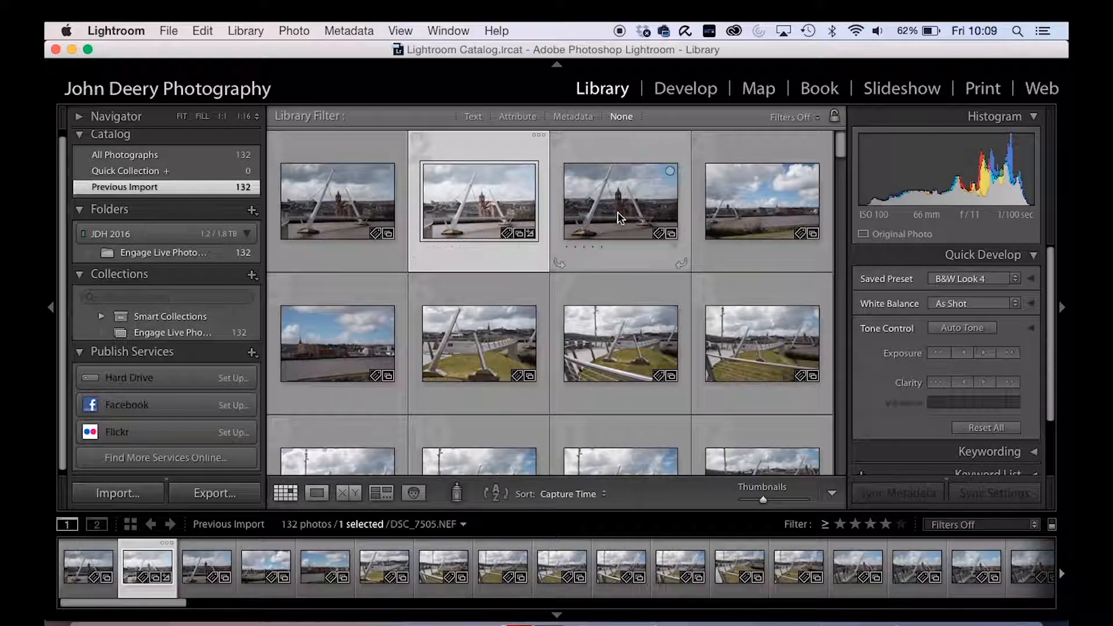
left_click(1014, 280)
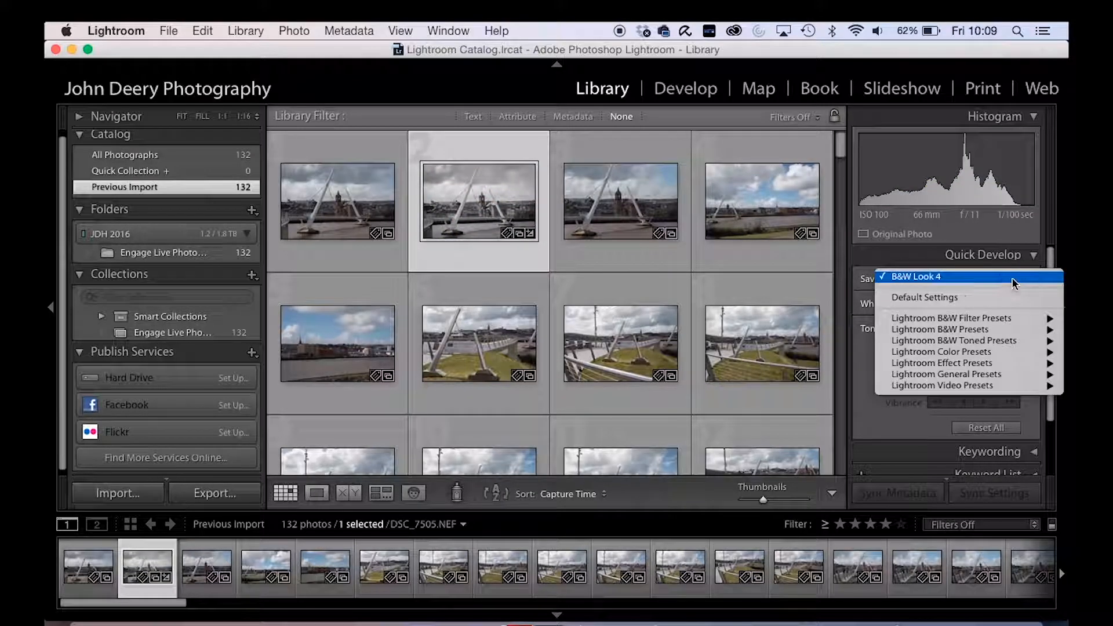
left_click(956, 297)
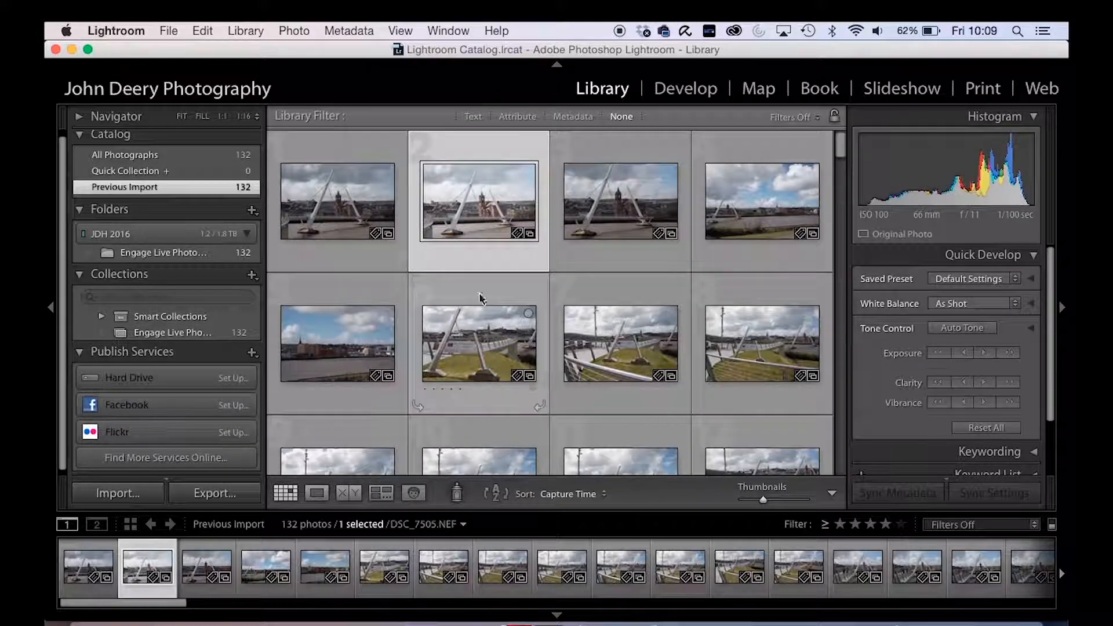
- Select DSC_7506.NEF and look through the exposure, clarity and vibrance controls in Quick Develop
left_click(636, 193)
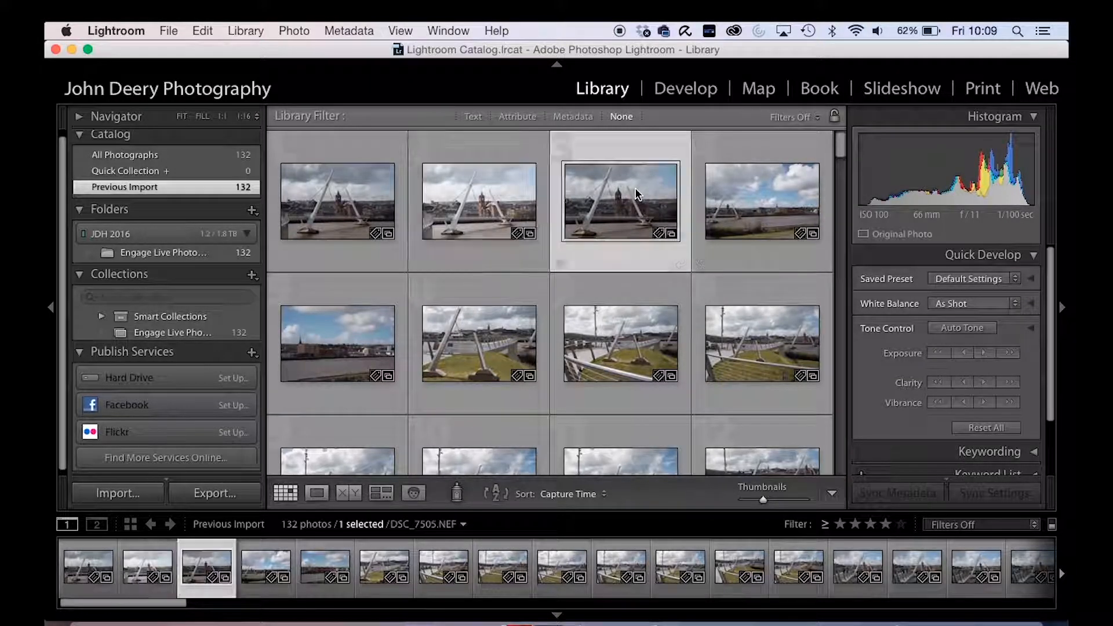
scroll(974, 359, "down", 2)
scroll(977, 364, "down", 3)
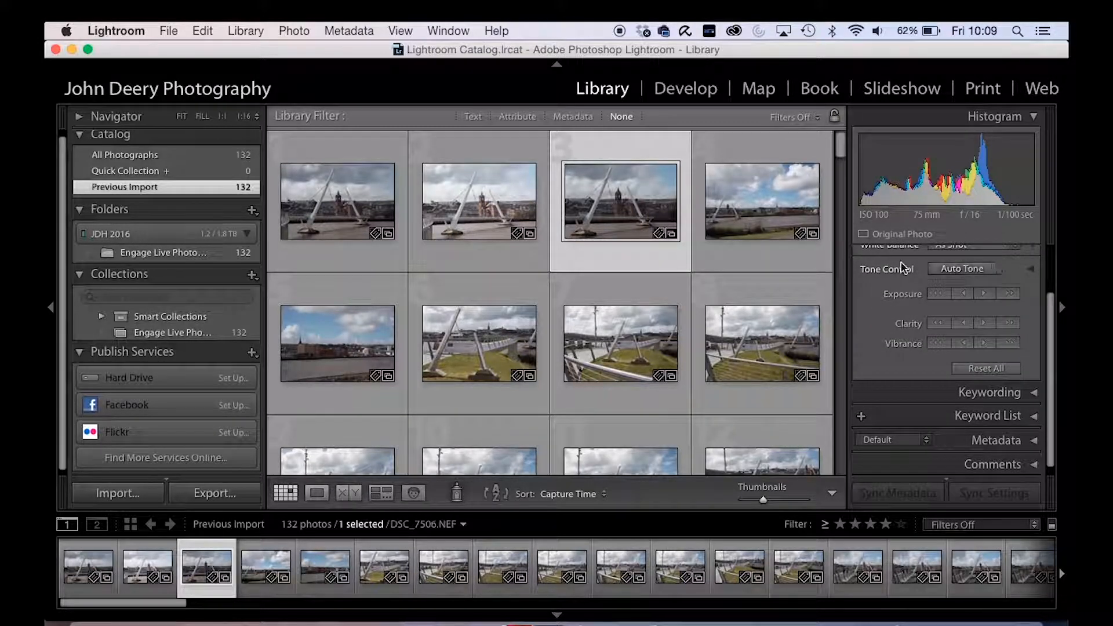
scroll(916, 342, "down", 1)
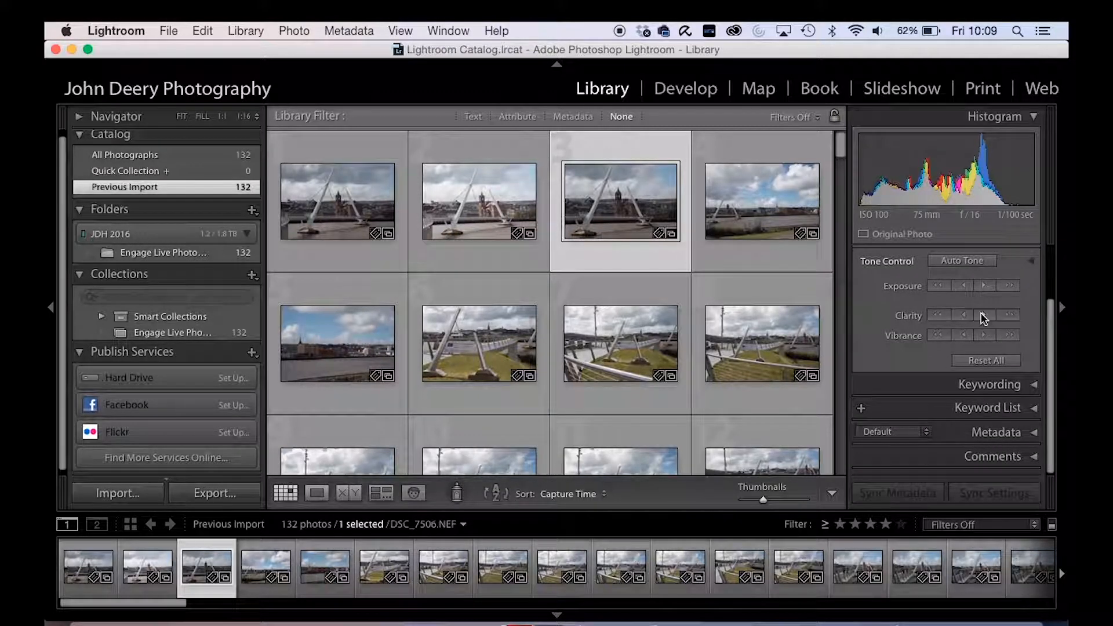
scroll(983, 317, "up", 3)
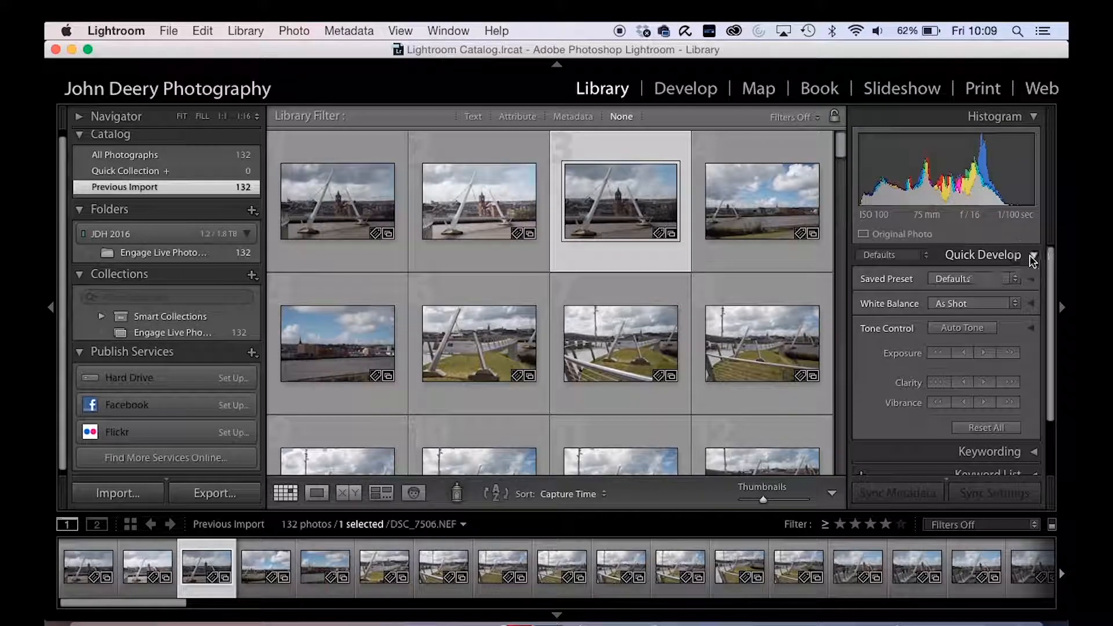
- Collapse Quick Develop, and look through the Keywording and Keyword List sections, collapsing each one after viewing
left_click(1032, 258)
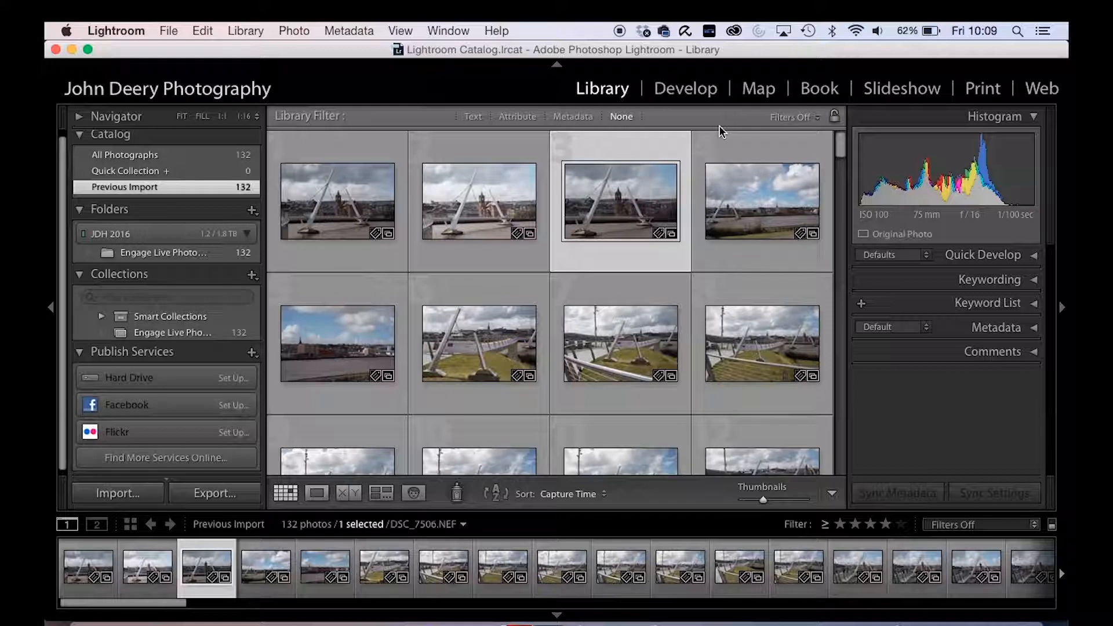
left_click(1018, 281)
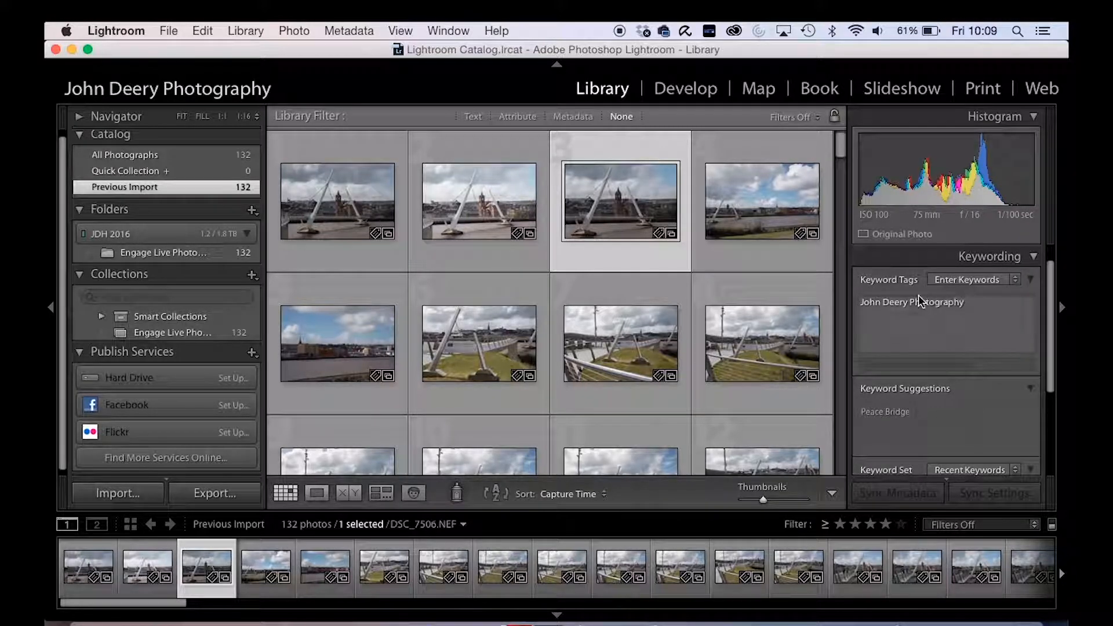
left_click(1034, 257)
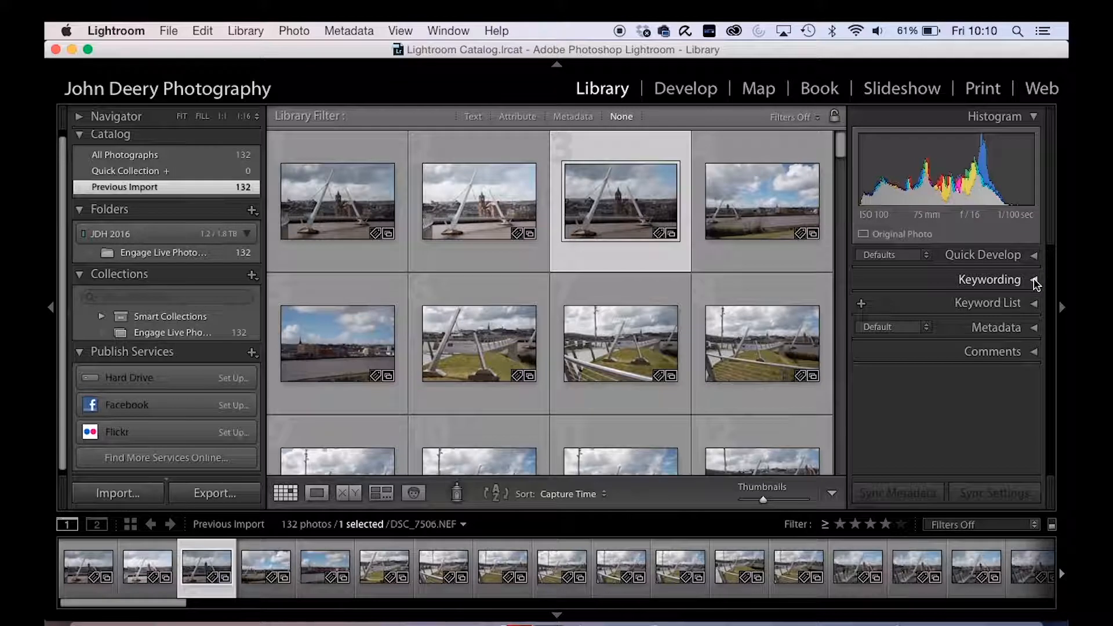
left_click(1034, 280)
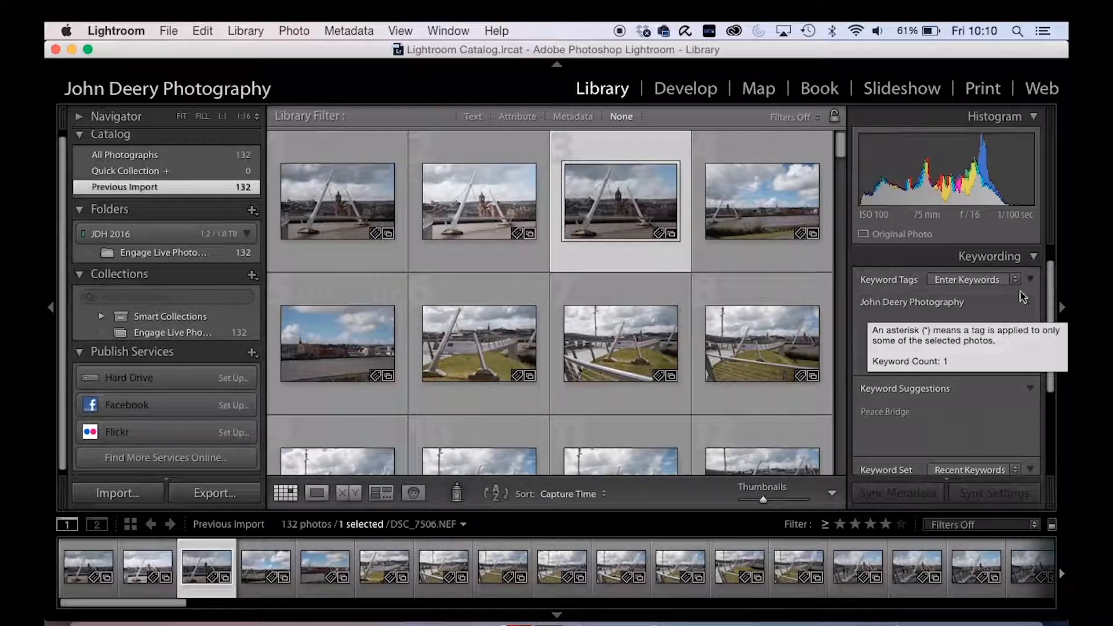
left_click(1033, 256)
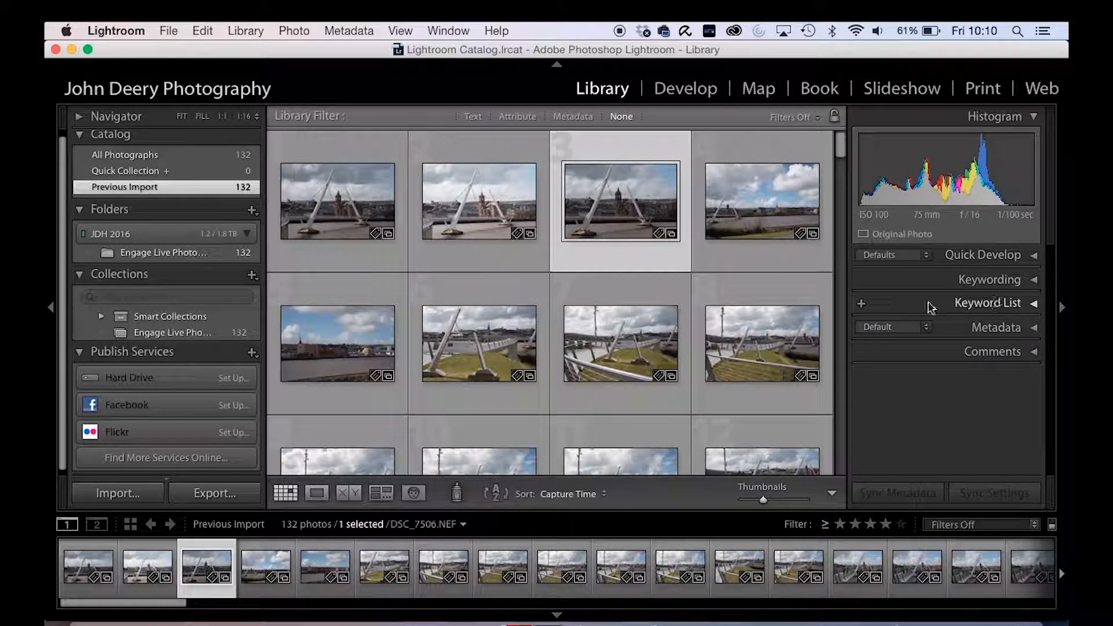
left_click(1035, 303)
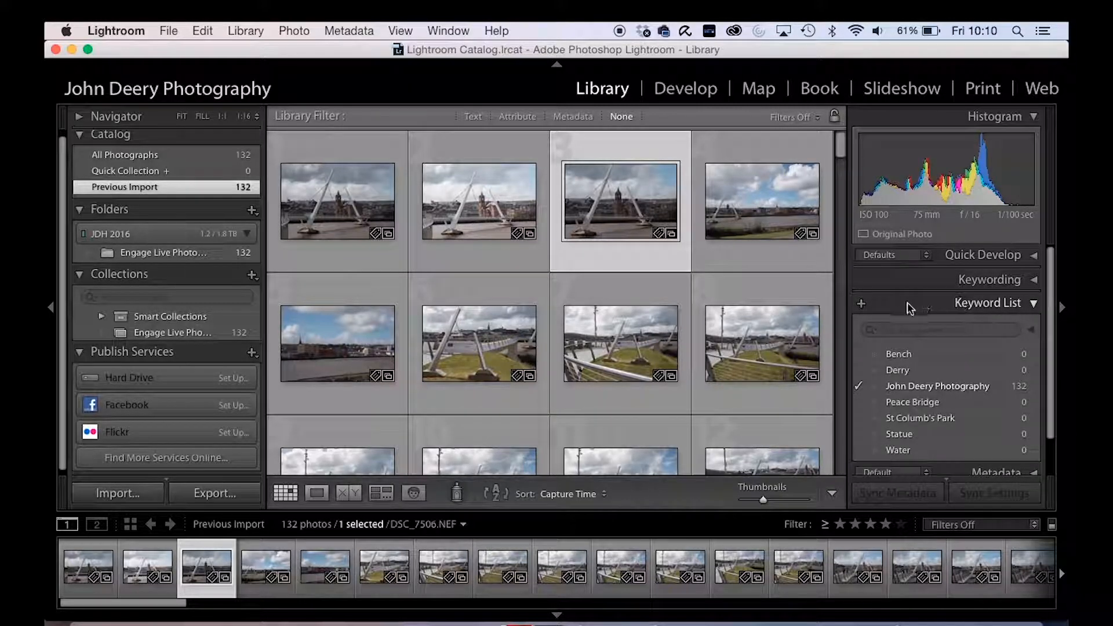
left_click(1033, 305)
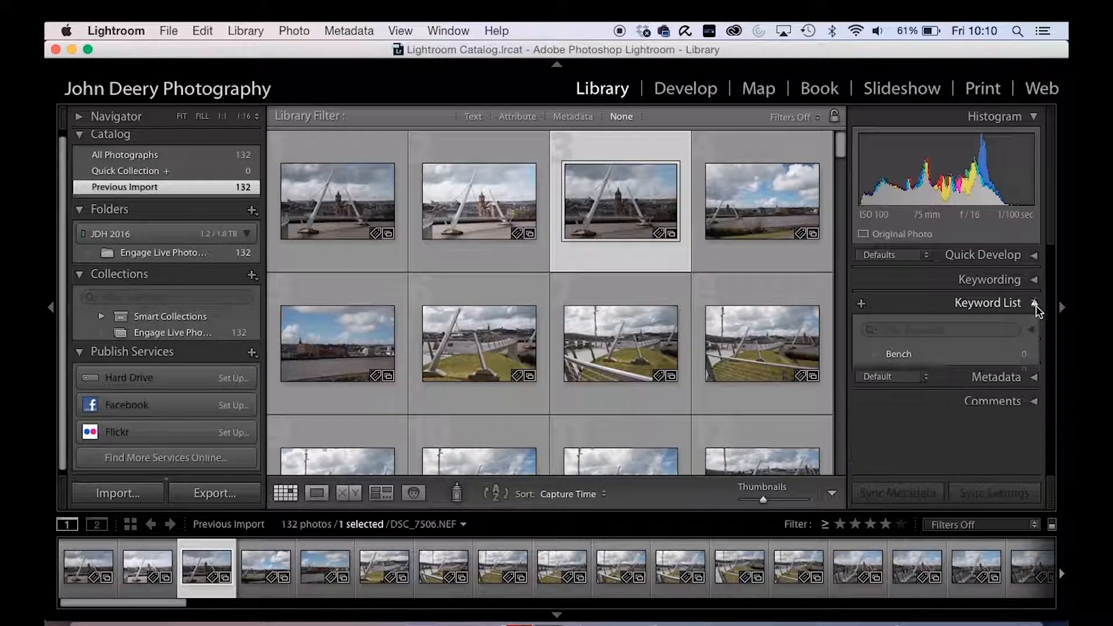
- Create a keyword tag named Guildhall, leaving Add to selected photos off, and assign it to DSC_7505.NEF from the Keyword List
left_click(484, 220)
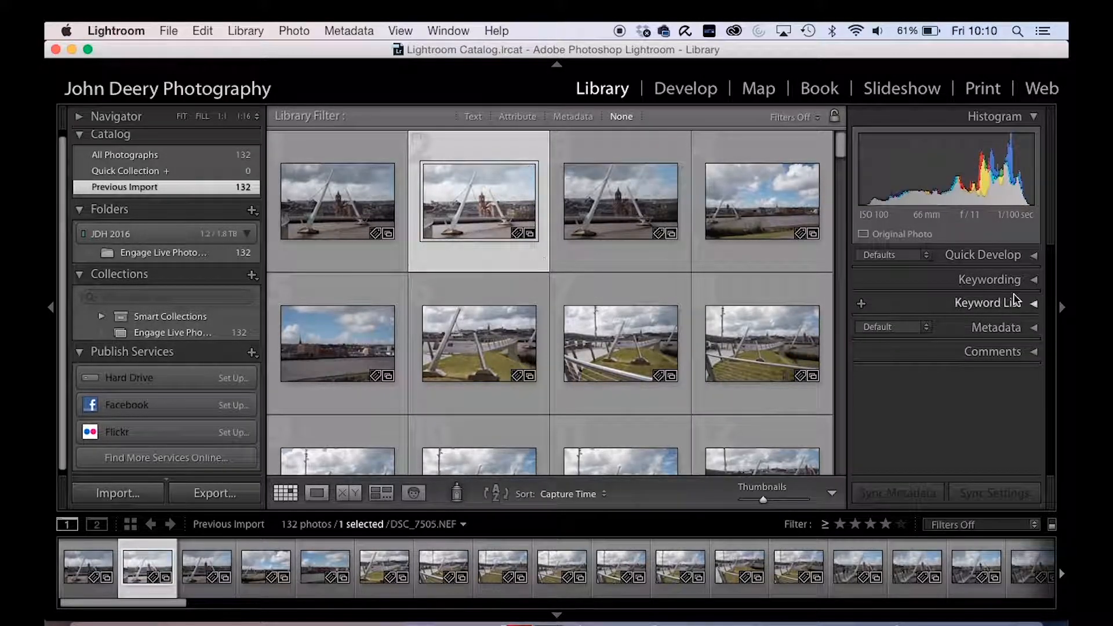
left_click(862, 304)
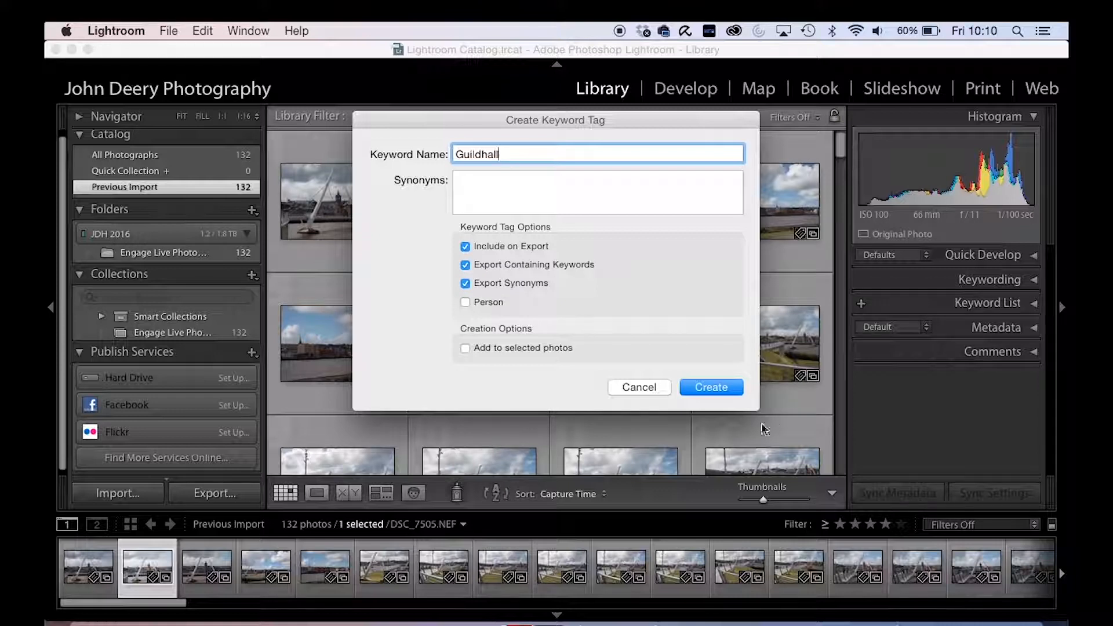
left_click(713, 387)
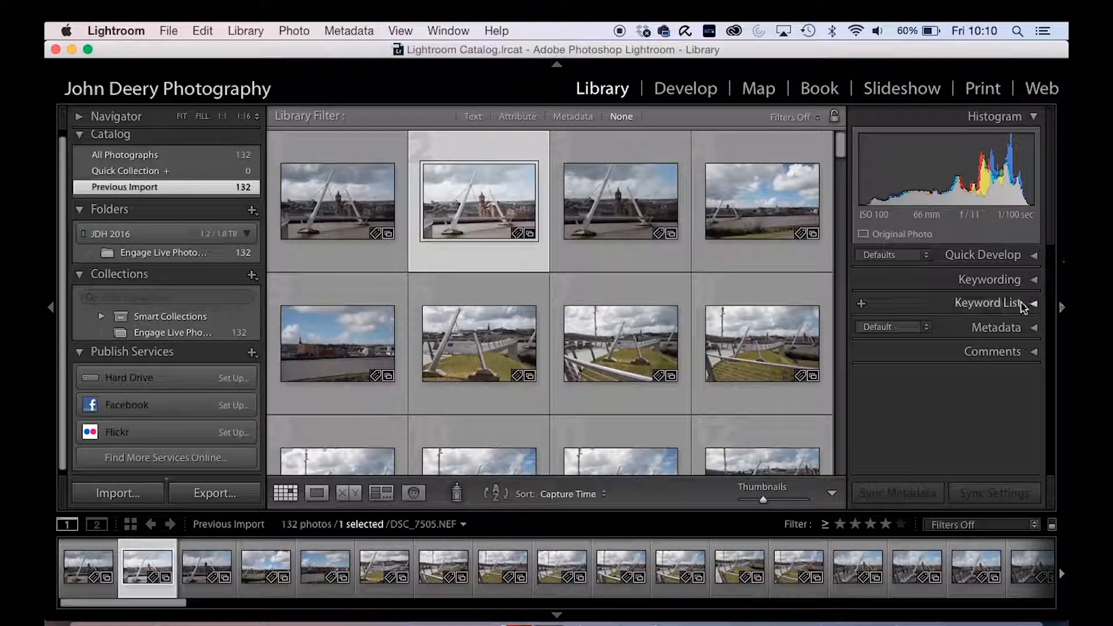
left_click(1035, 304)
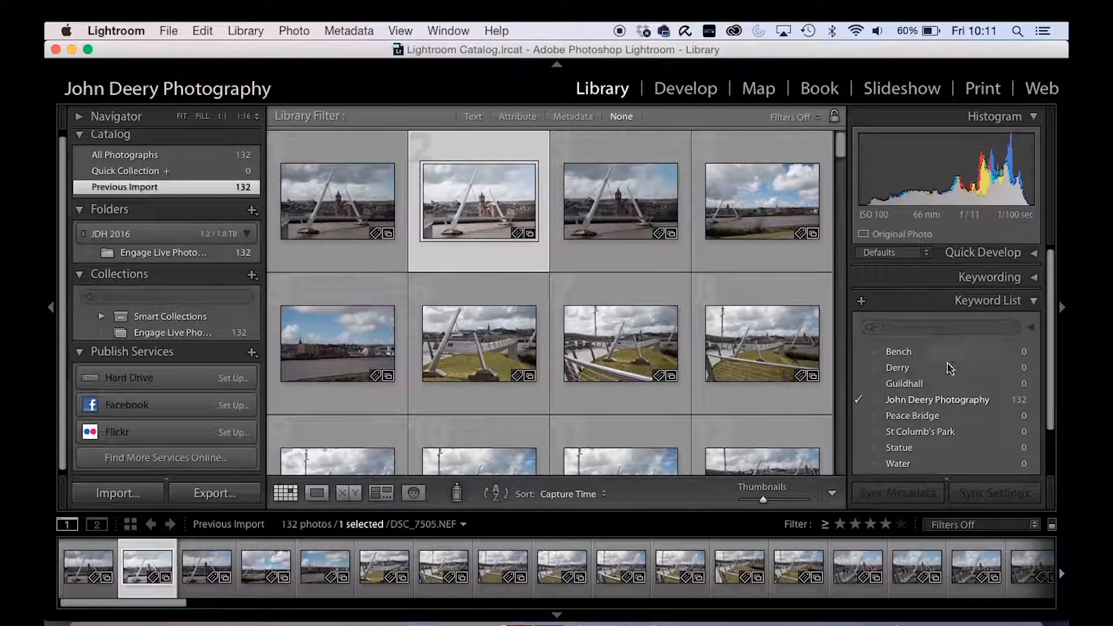
left_click(857, 384)
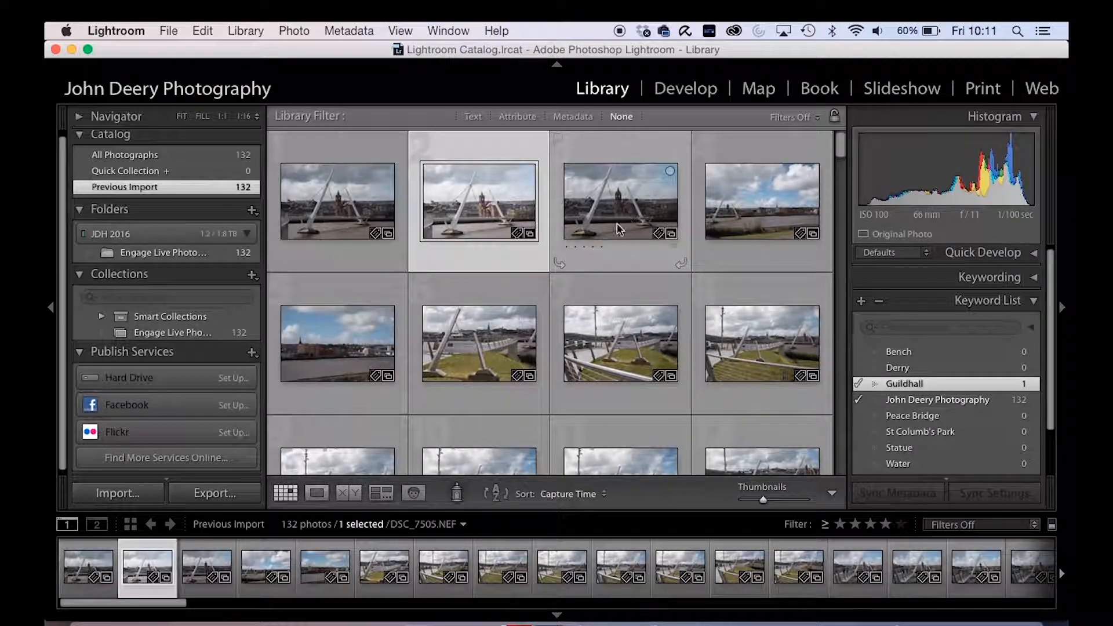
- Assign the Guildhall keyword to the first and third bridge photos together, and check the second photo's keywords
left_click(622, 206)
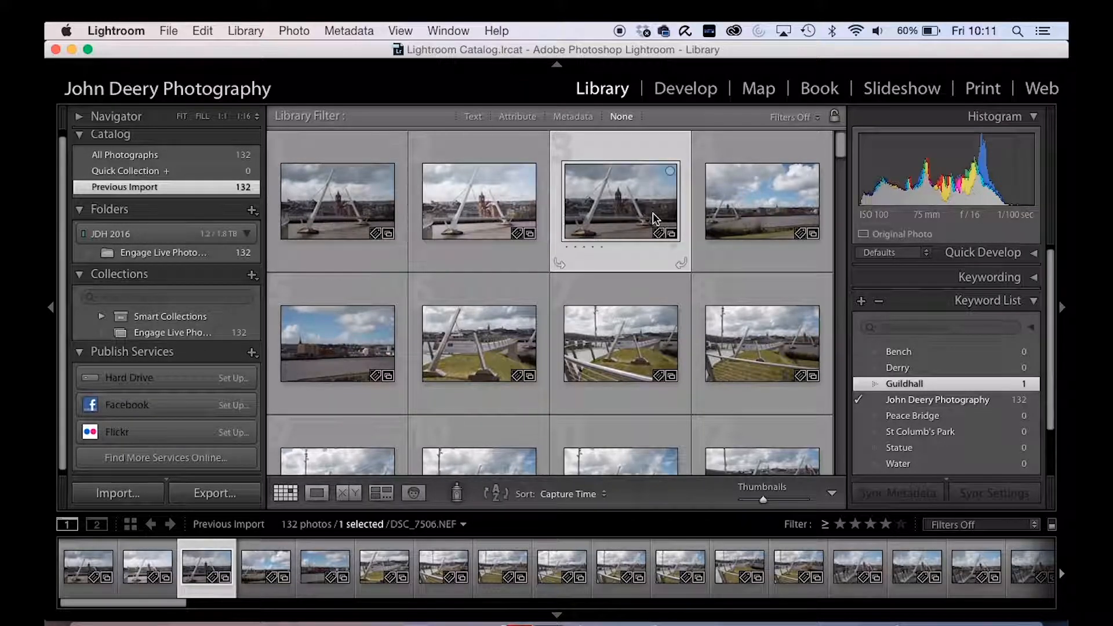
left_click(319, 215, "super")
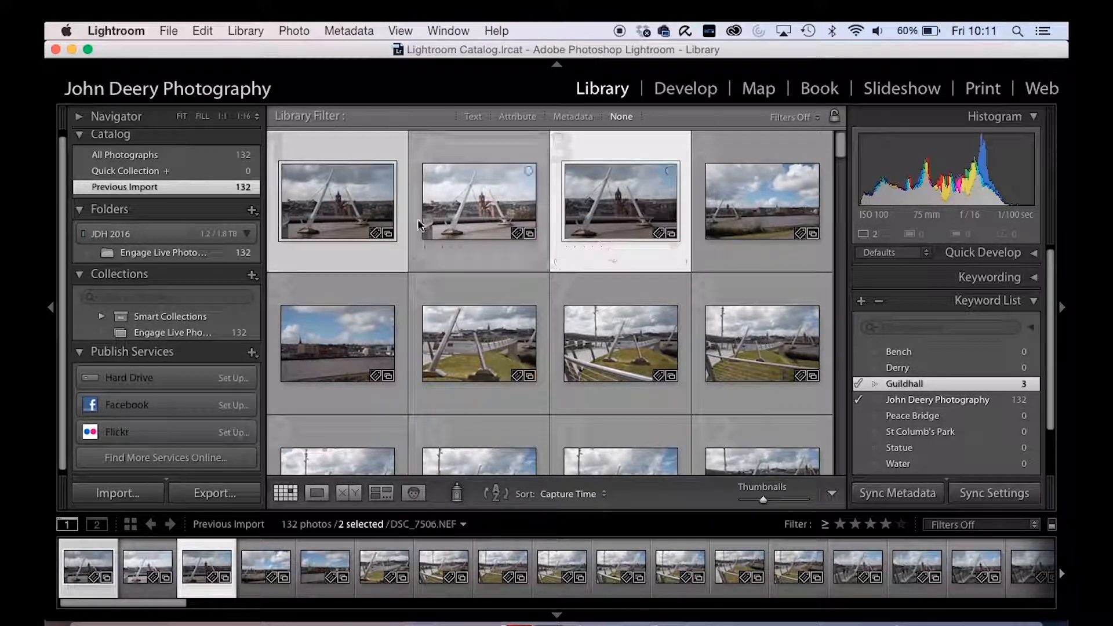
left_click(454, 199)
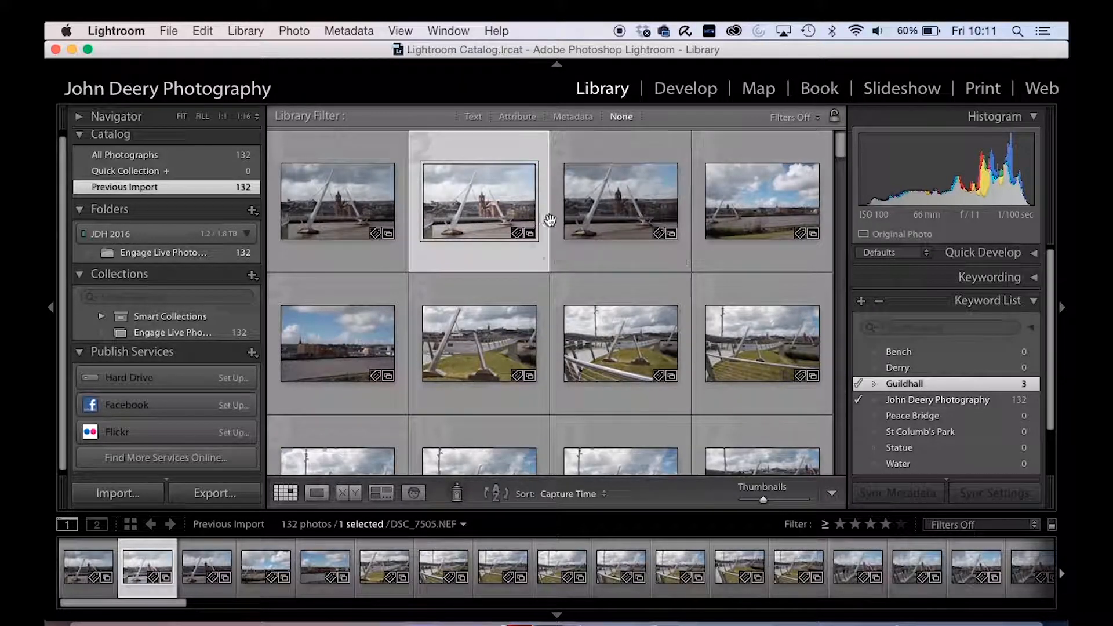
- Assign the Peace Bridge keyword to the first three bridge photos in the grid, and collapse the Keyword List
left_click(337, 216)
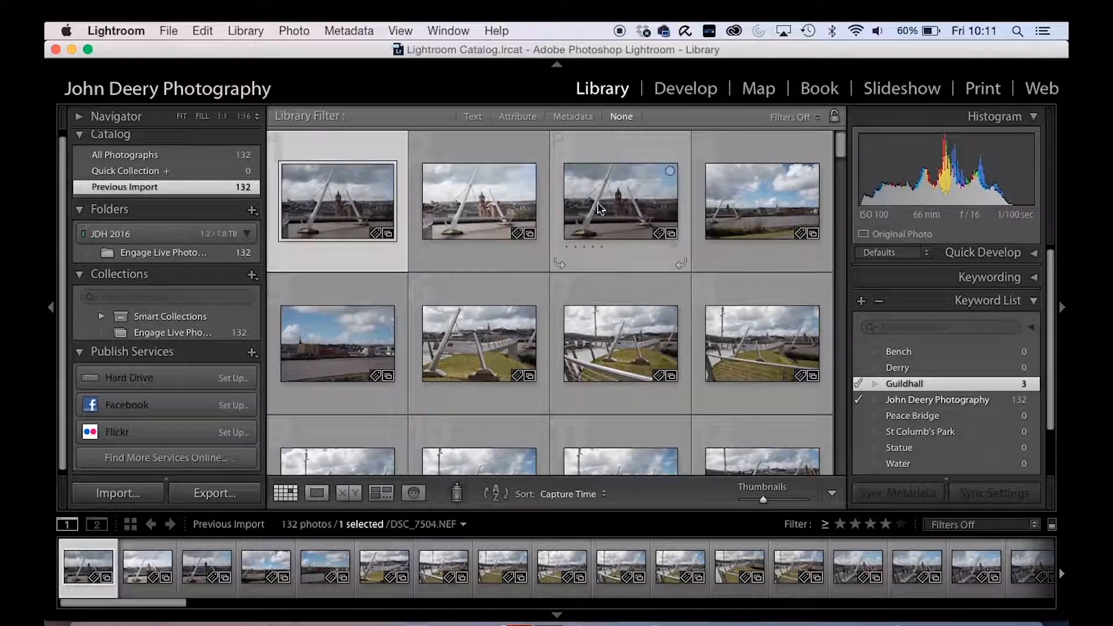
left_click(620, 217, "shift")
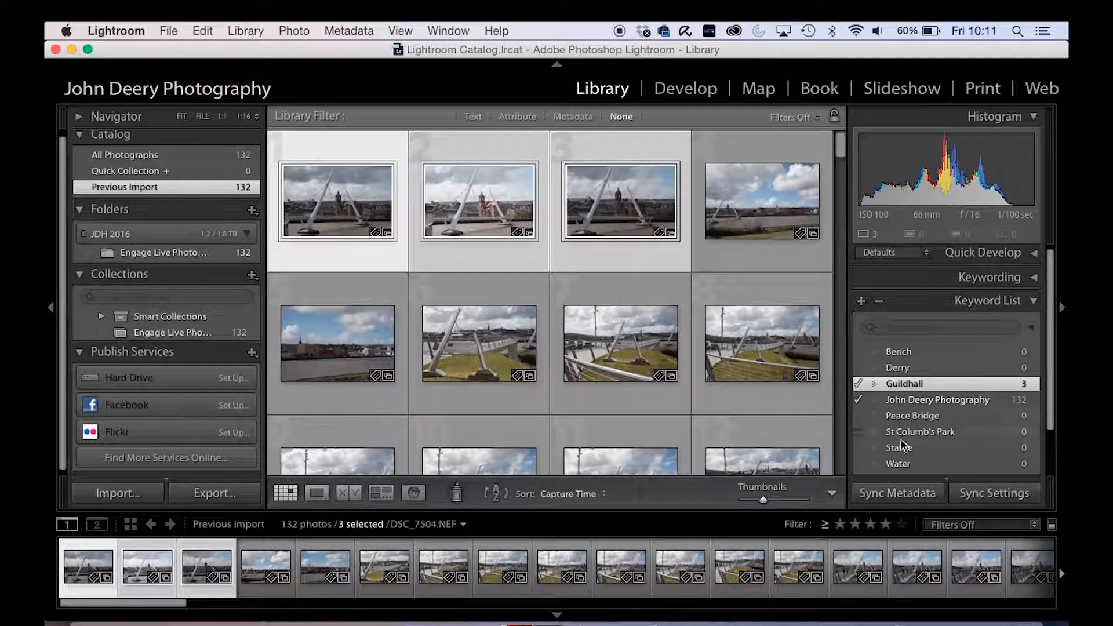
left_click(859, 415)
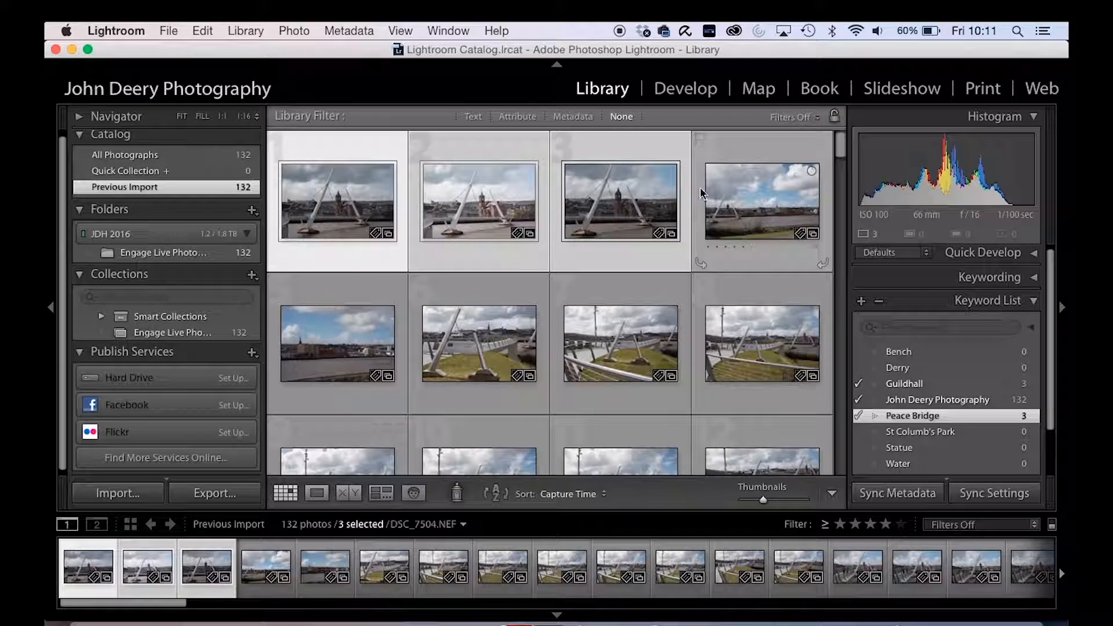
left_click(1034, 302)
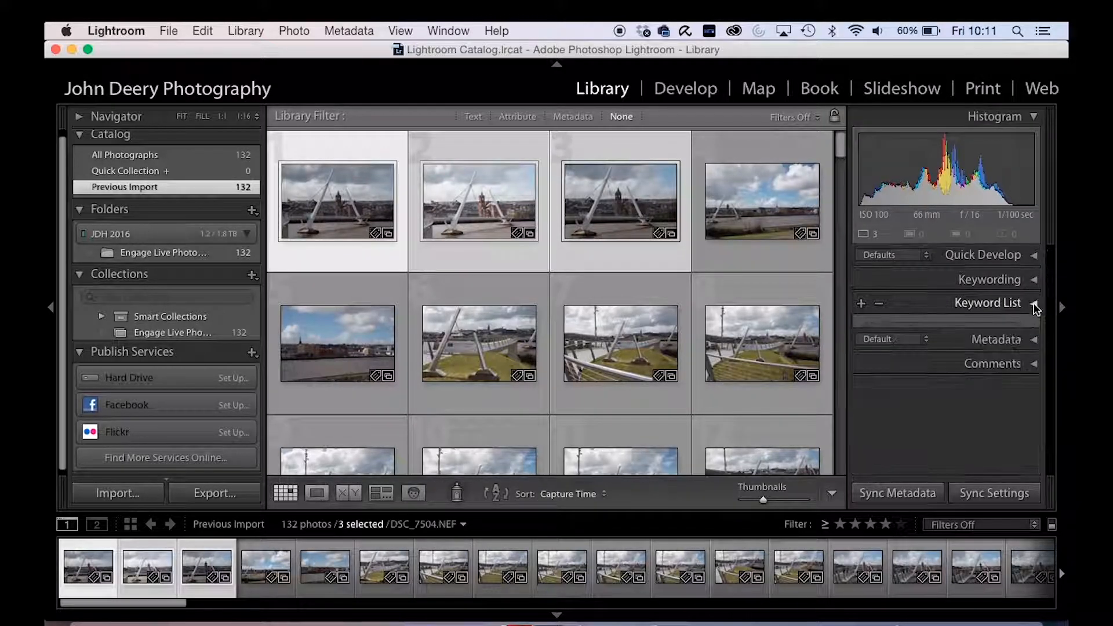
- Select DSC_7510.NEF and browse the grid down to the stream and waterfall photos at its end
left_click(579, 311)
scroll(582, 307, "down", 3)
scroll(582, 307, "down", 10)
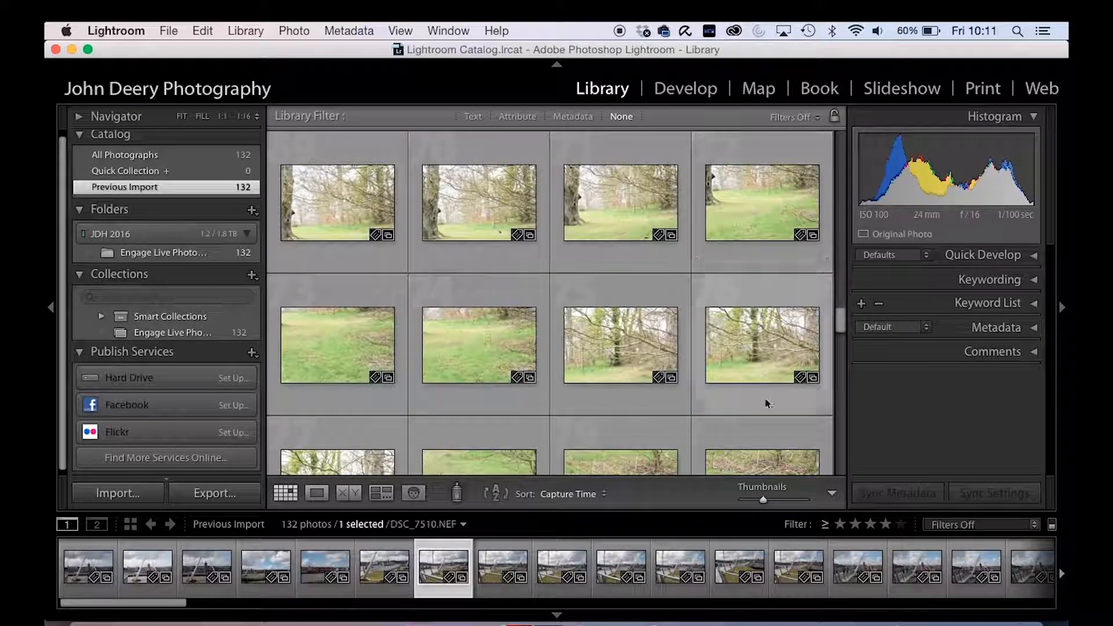
scroll(653, 368, "down", 10)
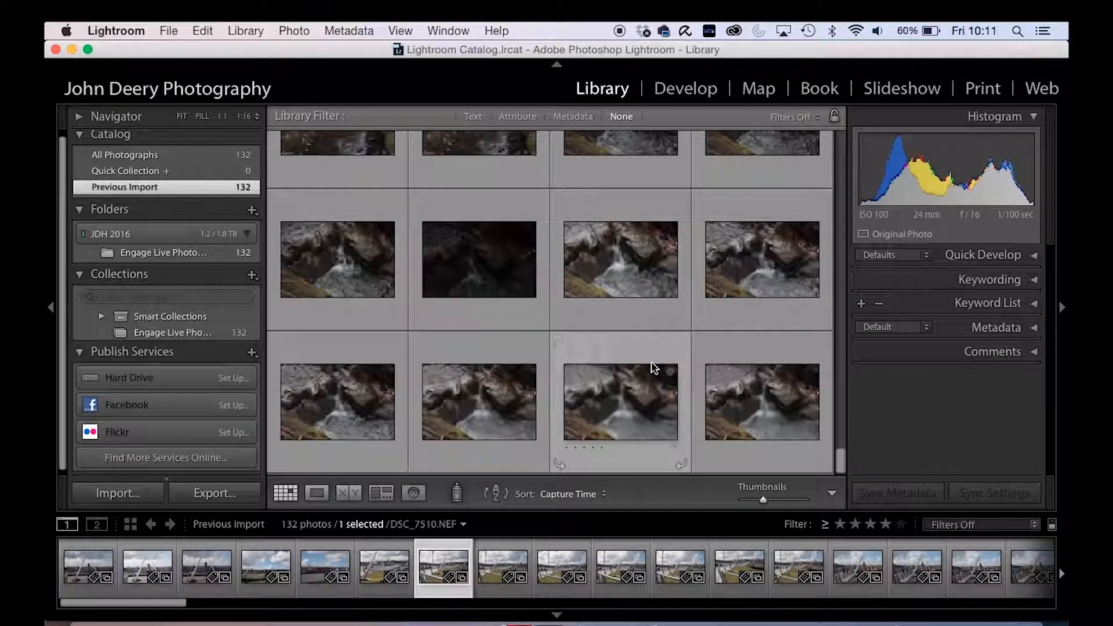
scroll(629, 255, "up", 2)
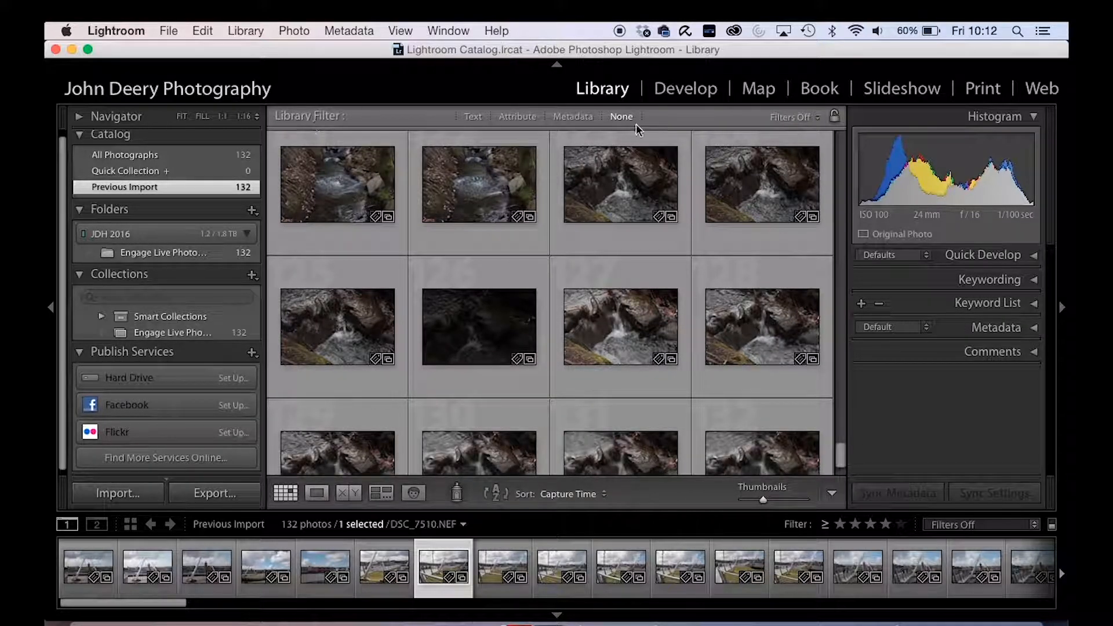
- Filter the library by the Peace Bridge keyword in the metadata filter, and turn filtering off again
left_click(571, 119)
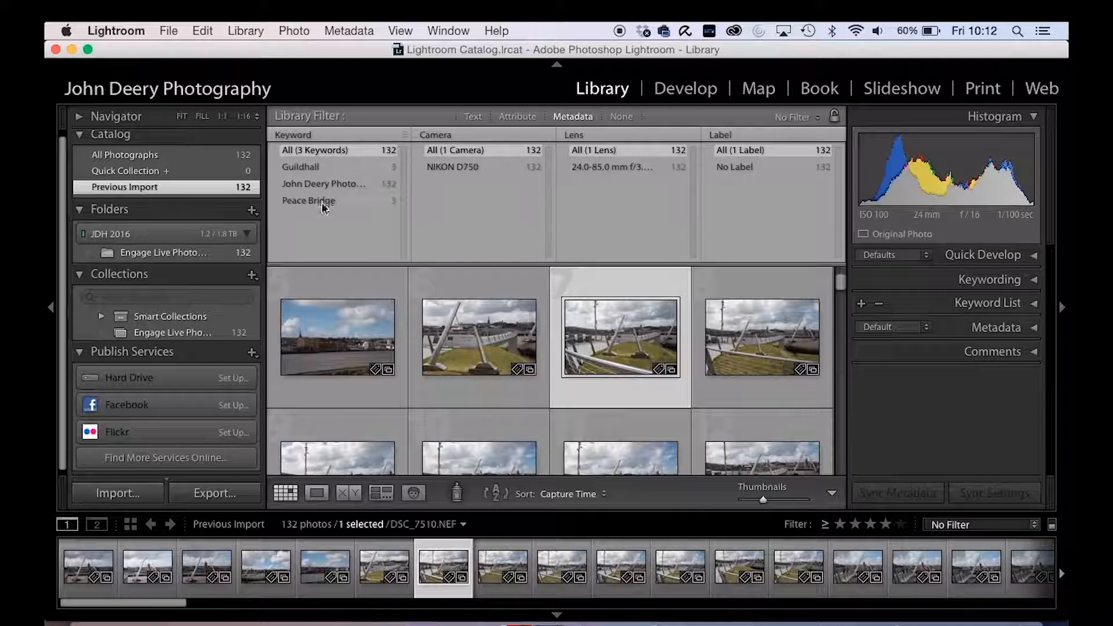
left_click(339, 201)
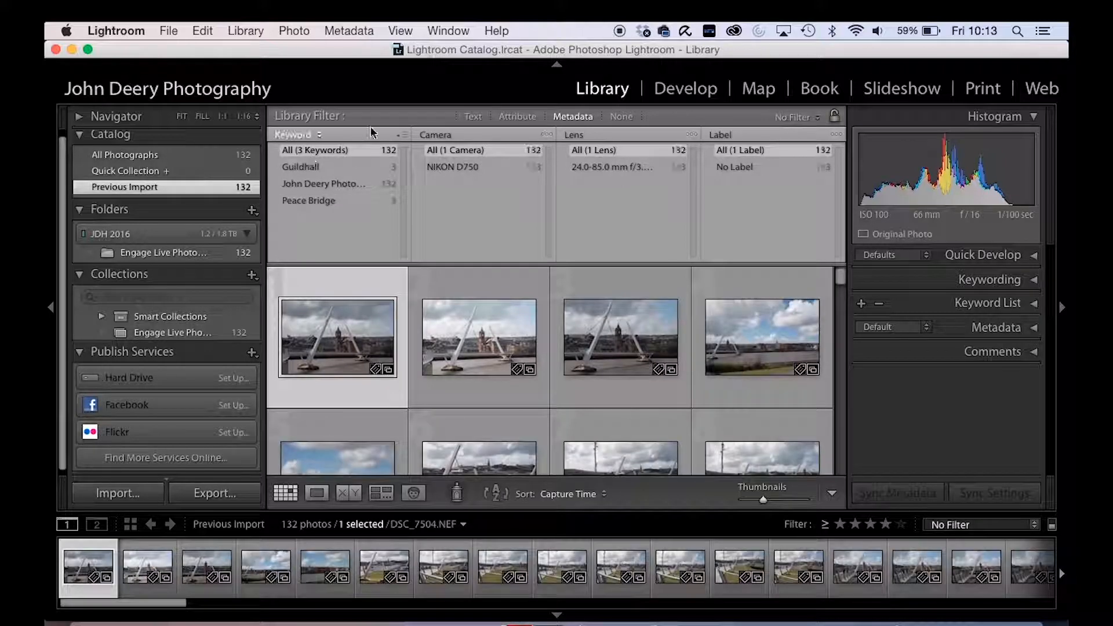
left_click(626, 117)
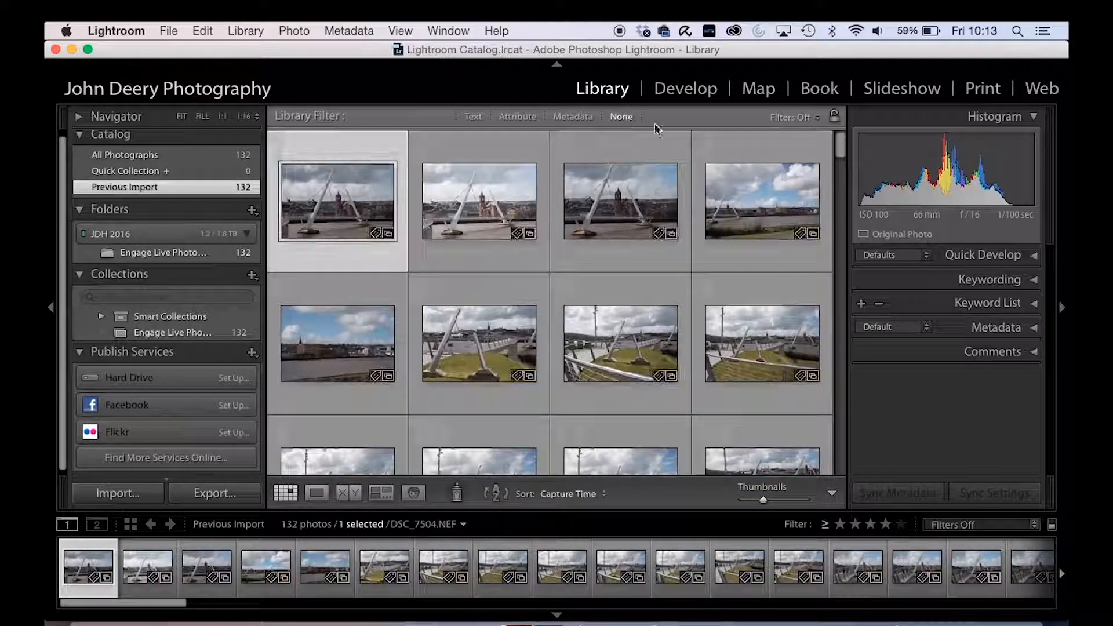
- Browse the unfiltered photos, review the keyword tags of DSC_7504.NEF in the Keywording section, and collapse it
scroll(648, 257, "down", 3)
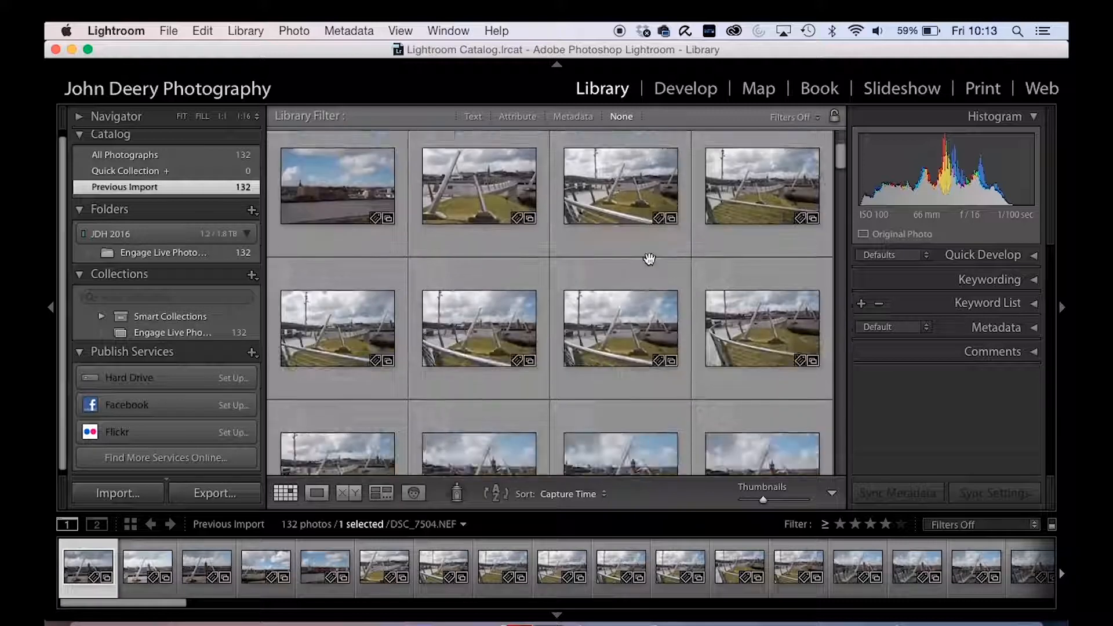
scroll(649, 257, "up", 3)
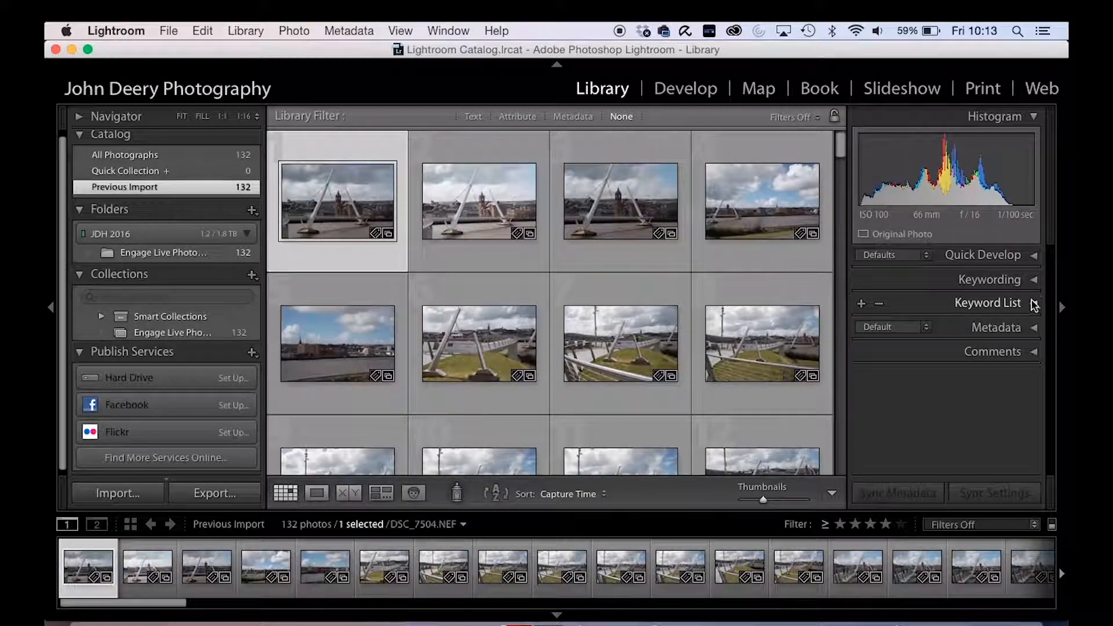
left_click(1035, 280)
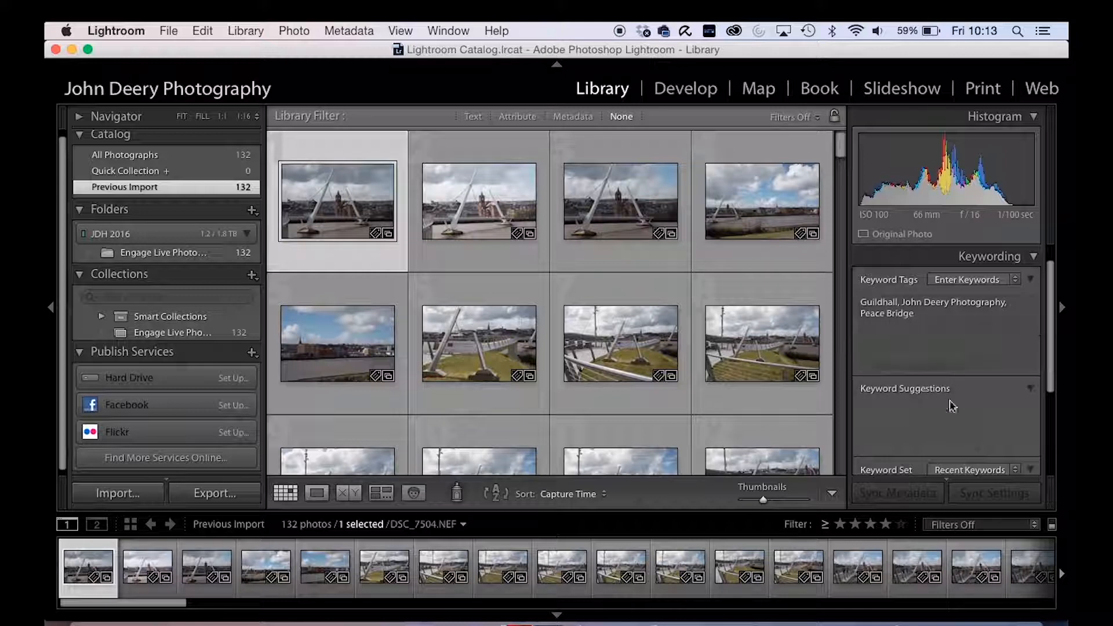
left_click(1033, 256)
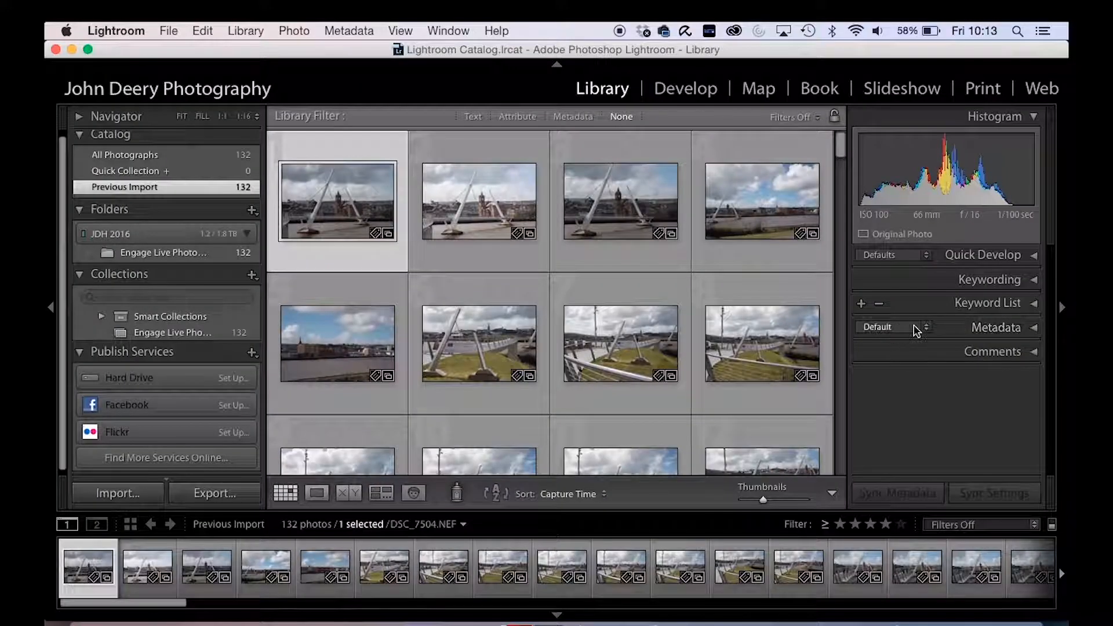
- Review the metadata of DSC_7504.NEF, from the preset, file name and copyright to the capture time, exposure, camera and lens
left_click(1034, 329)
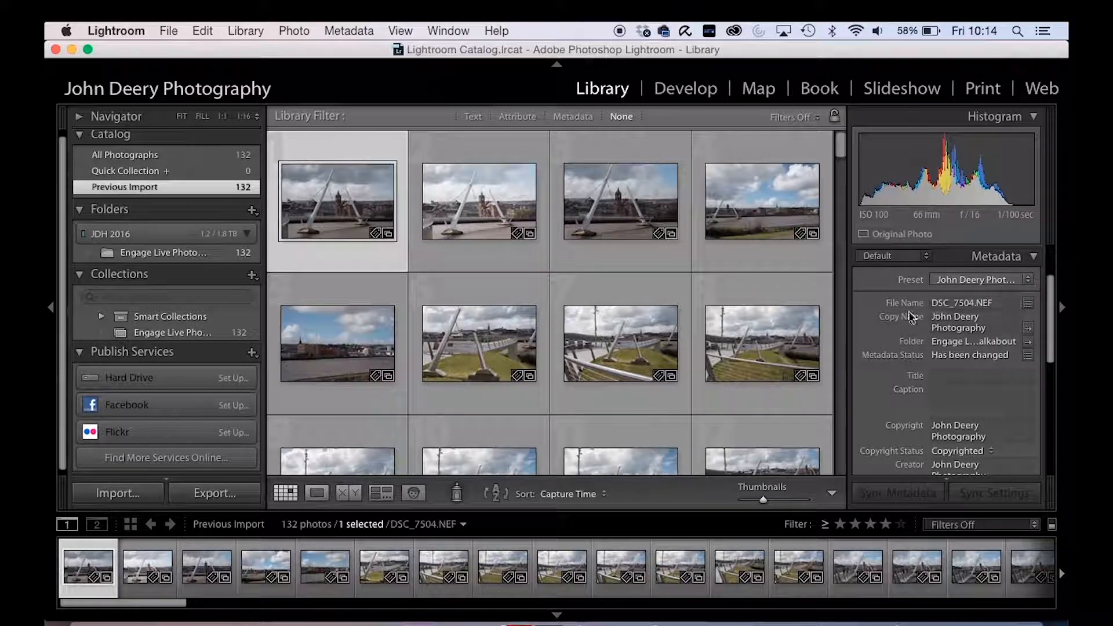
scroll(951, 406, "down", 3)
scroll(950, 406, "down", 5)
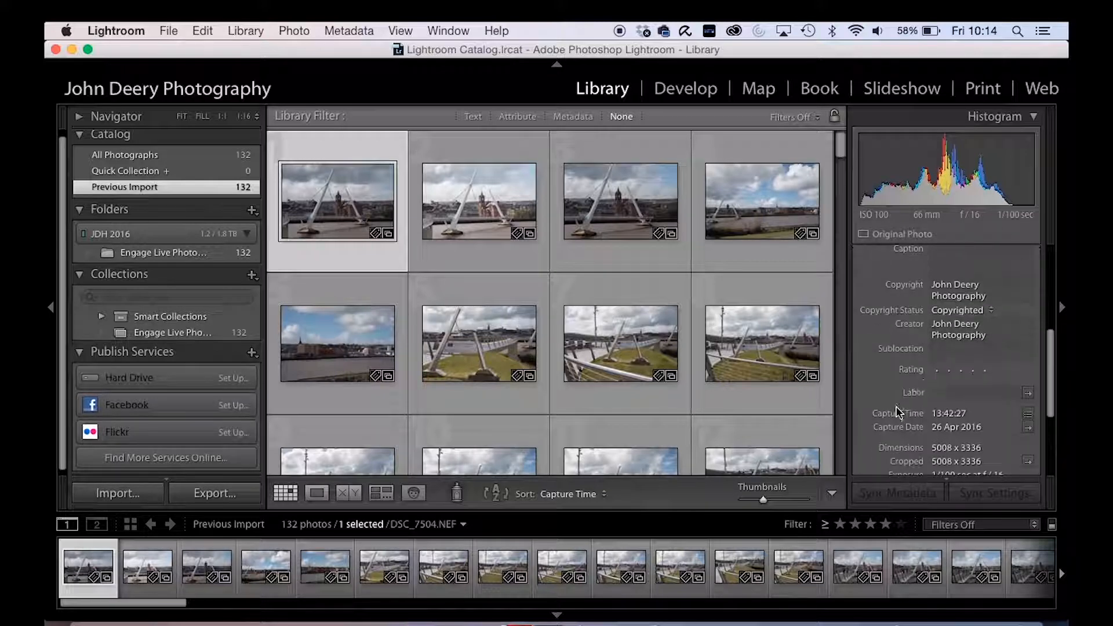
scroll(956, 387, "down", 1)
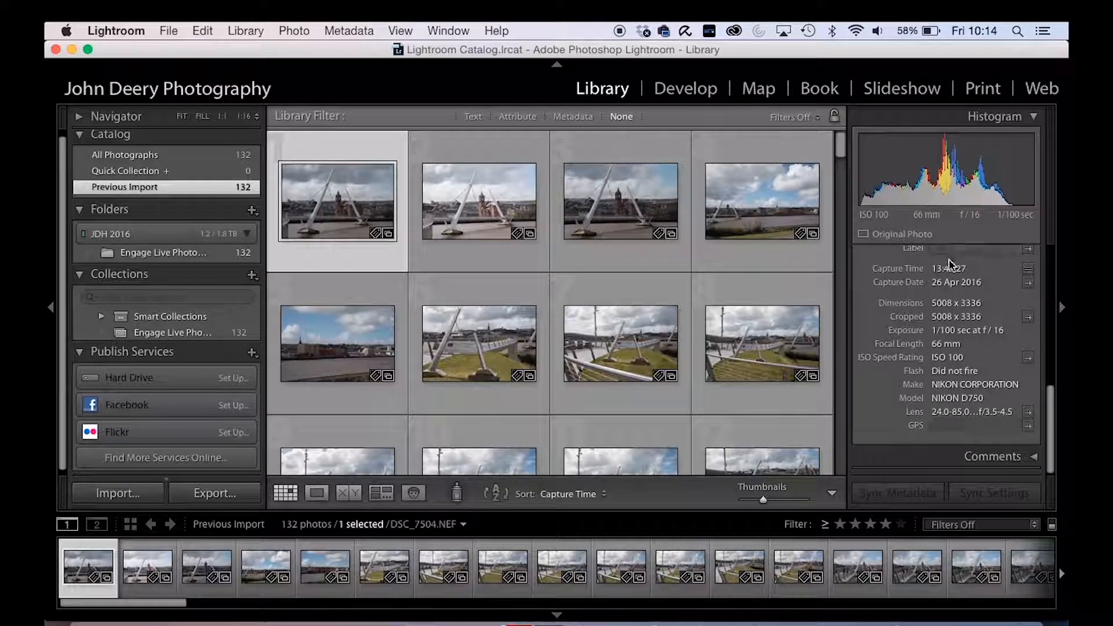
scroll(948, 394, "up", 8)
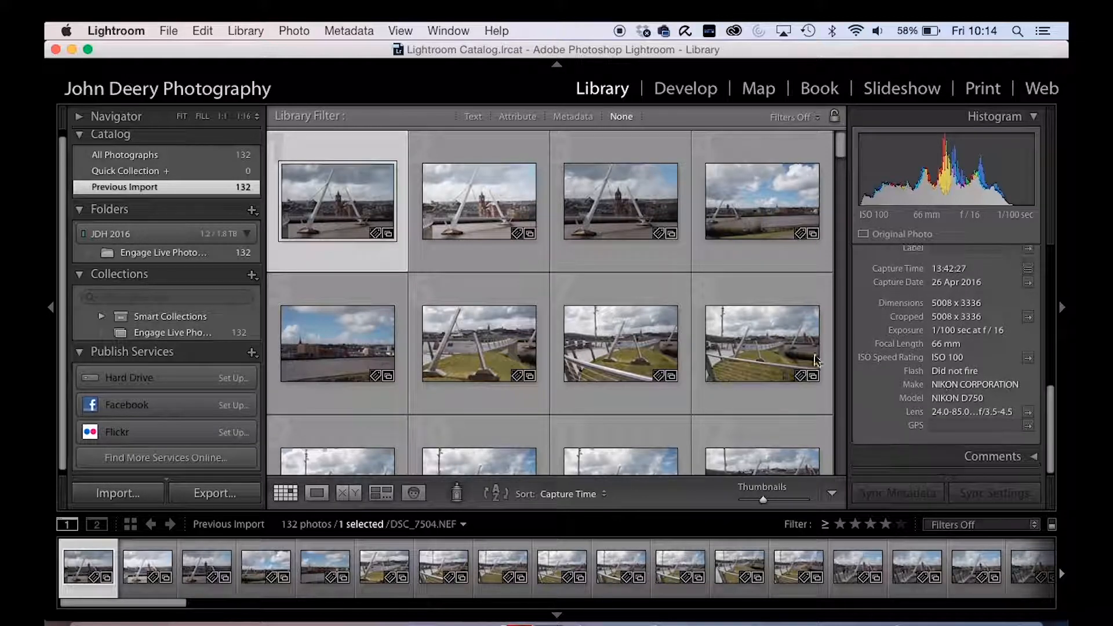
scroll(911, 327, "up", 3)
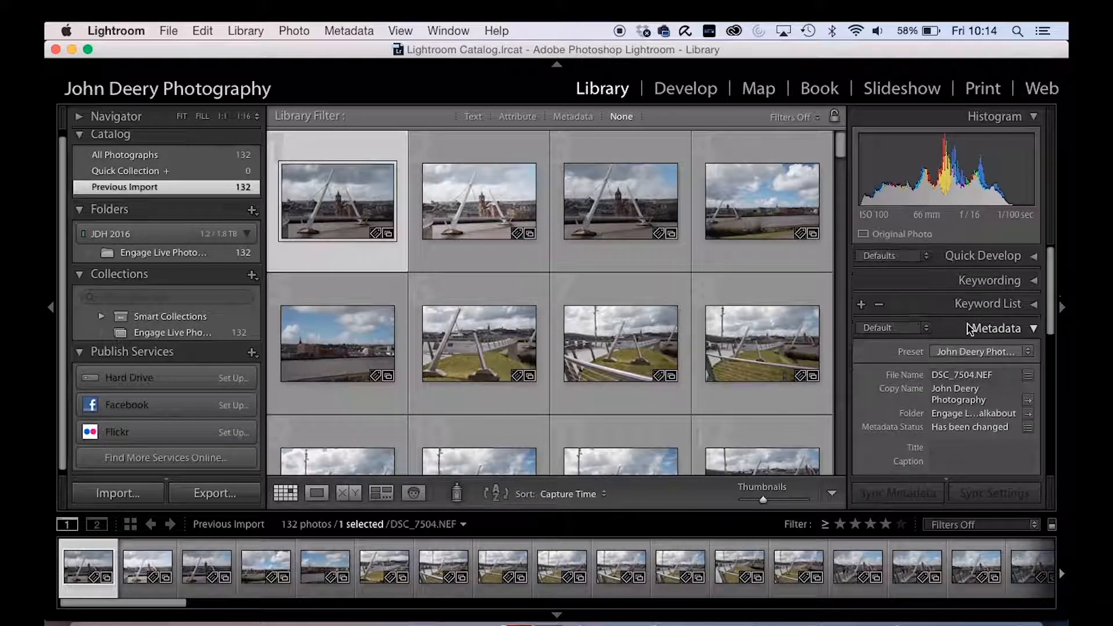
left_click(1031, 329)
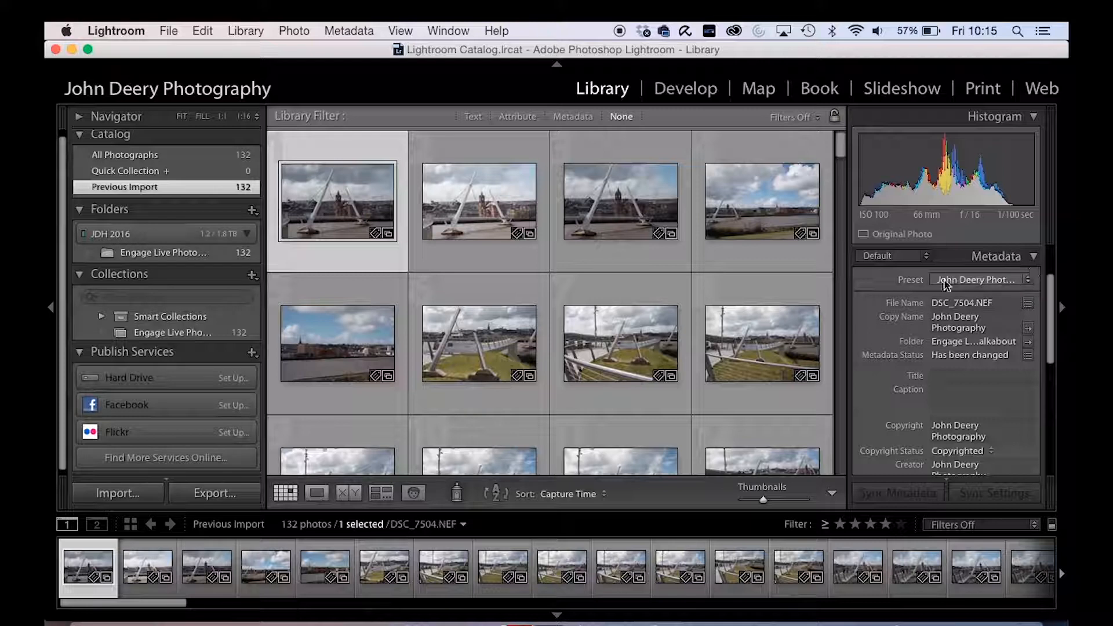
- Open the metadata preset editor for DSC_7504.NEF and look over its Basic Info, Camera Info and IPTC Content fields
left_click(1026, 279)
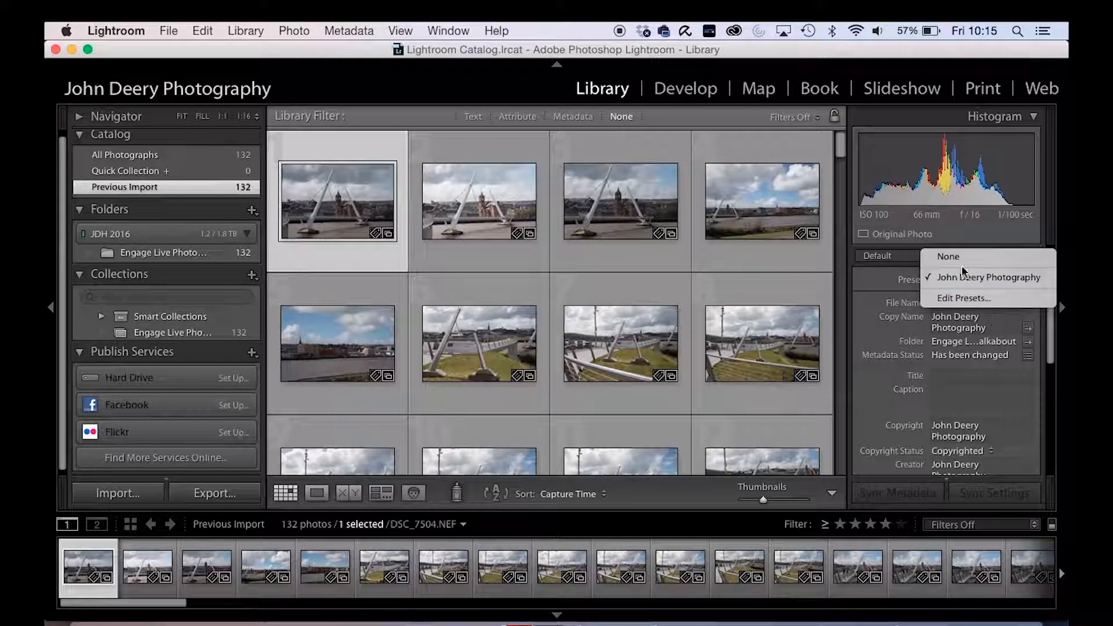
left_click(967, 298)
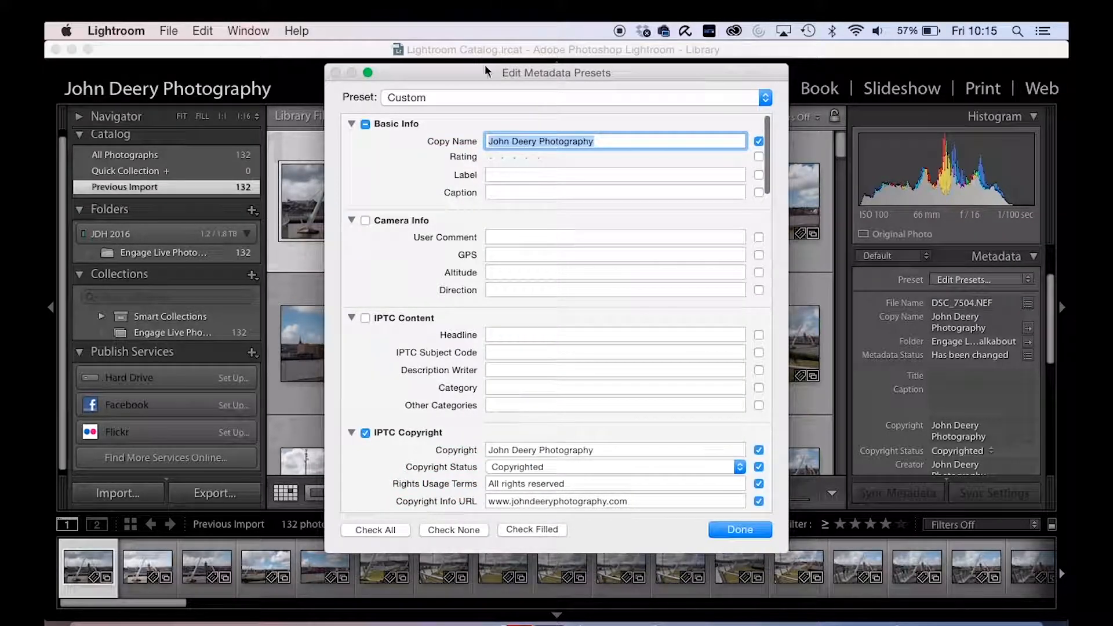
left_click_drag(485, 69, 523, 62)
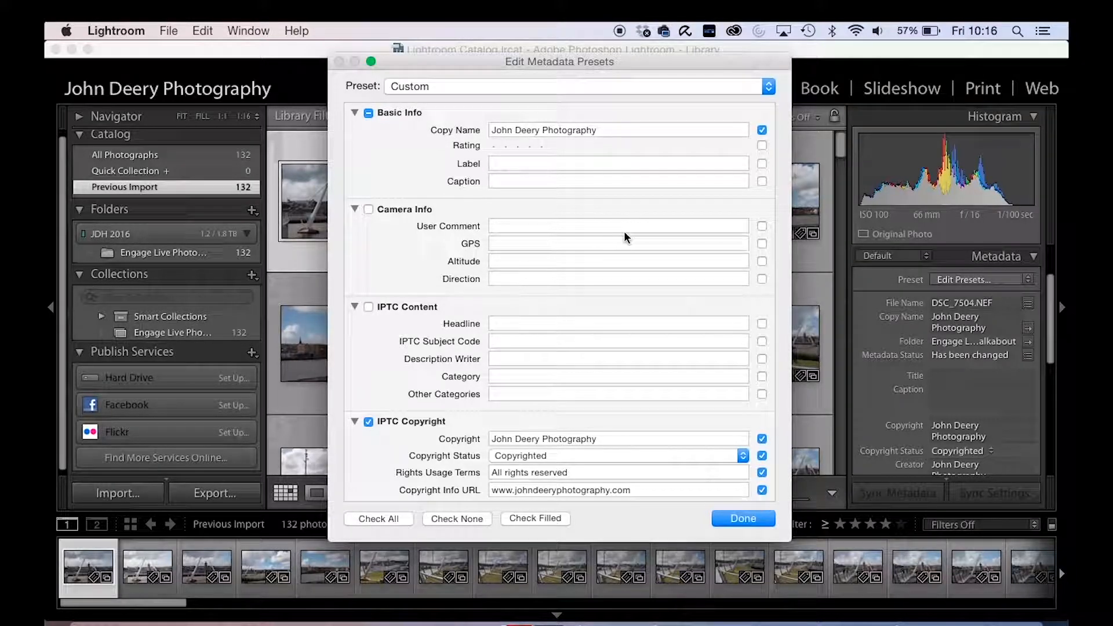
scroll(624, 233, "down", 3)
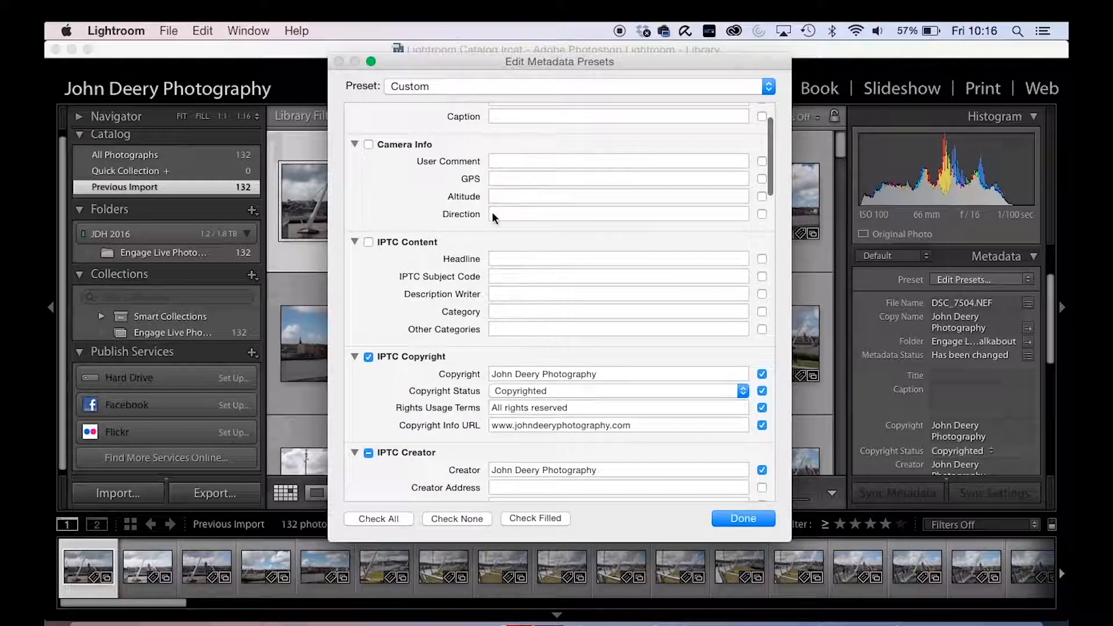
scroll(528, 214, "up", 3)
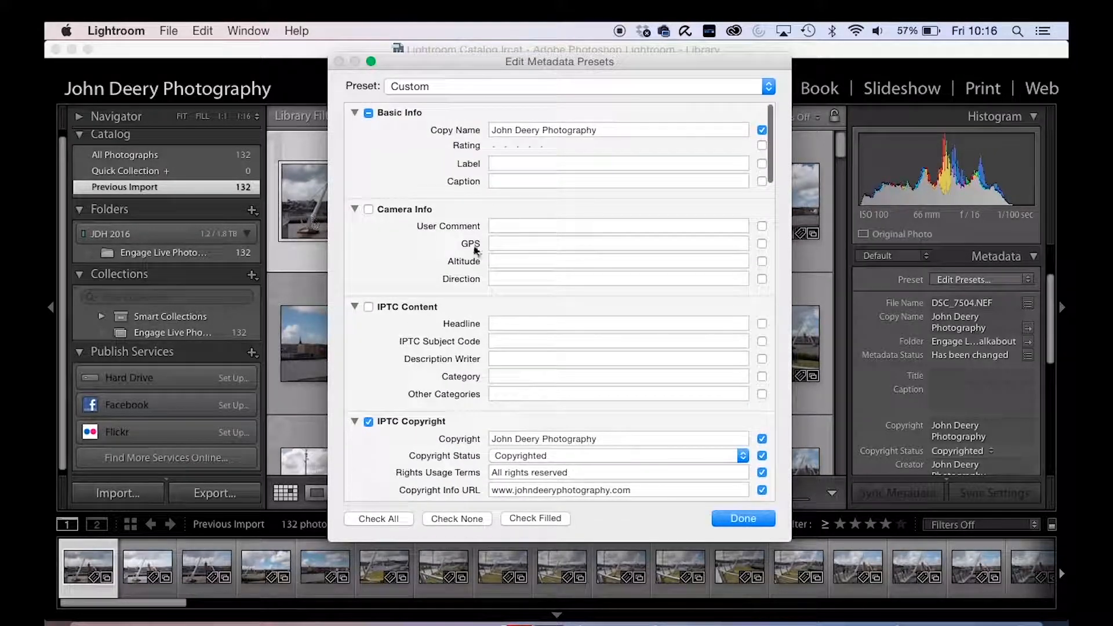
scroll(462, 316, "down", 4)
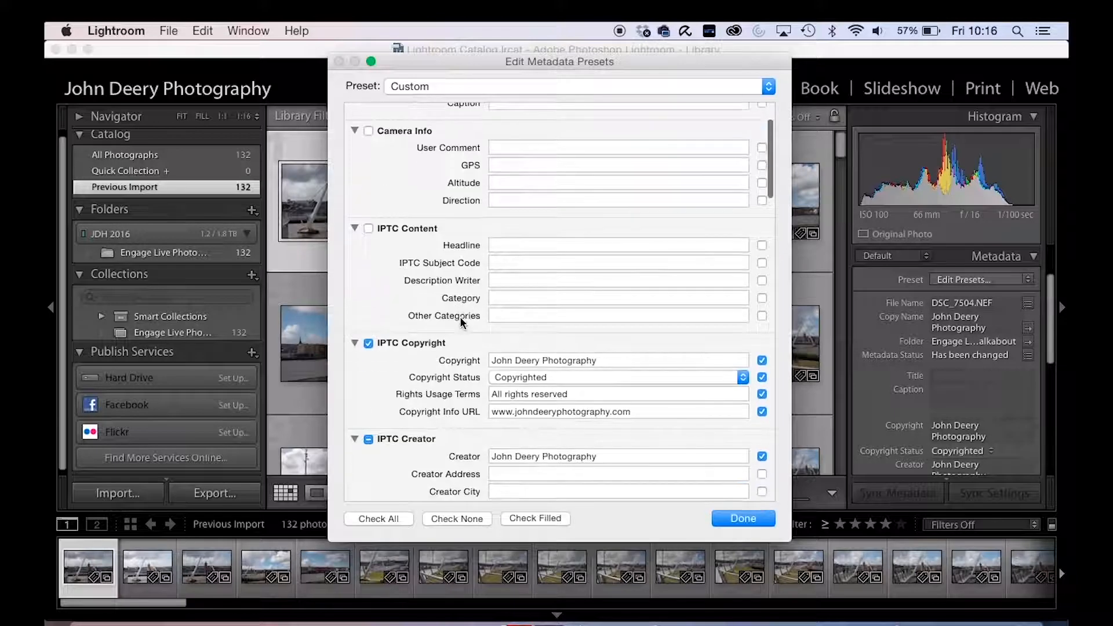
scroll(471, 213, "up", 2)
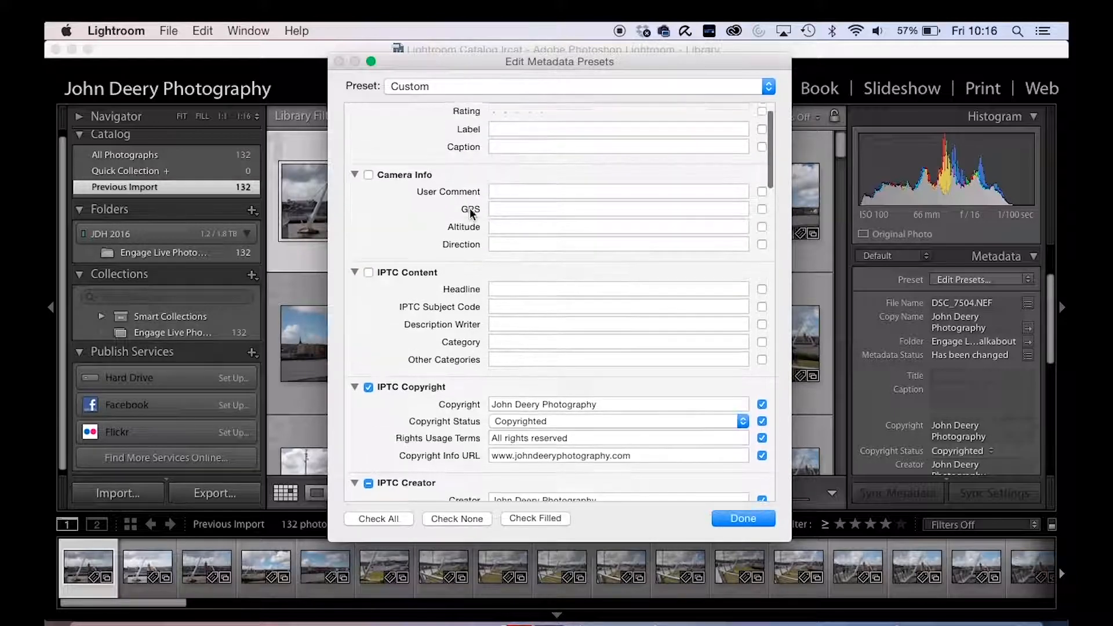
- Include all Camera Info fields in the metadata preset, and exclude User Comment, GPS, Direction and Altitude again
left_click(368, 177)
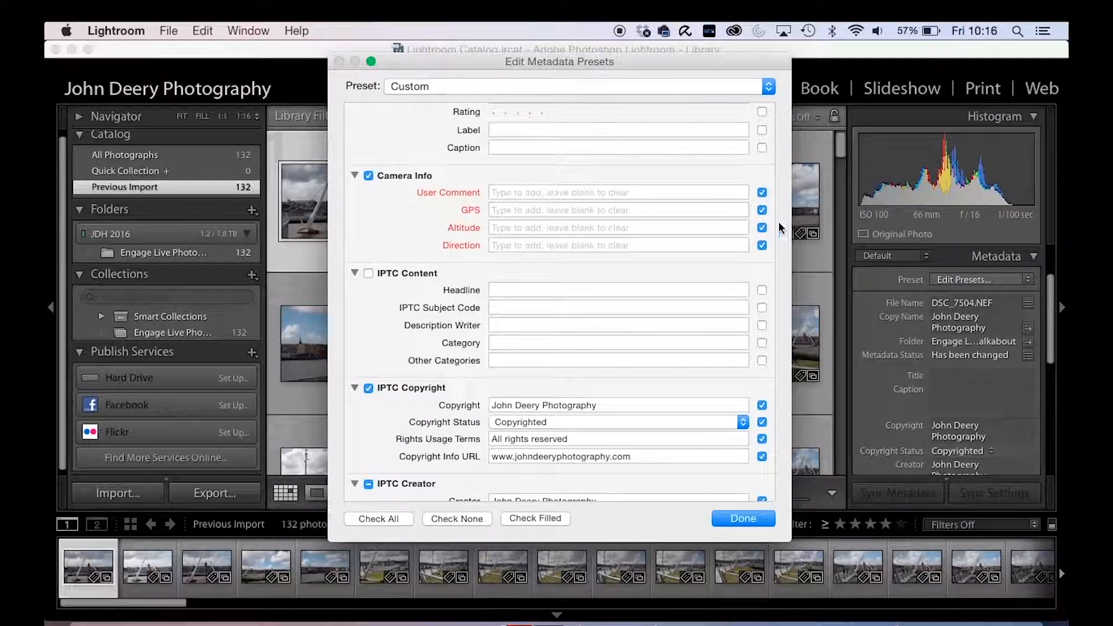
left_click(761, 193)
left_click(762, 209)
left_click(762, 245)
left_click(762, 245)
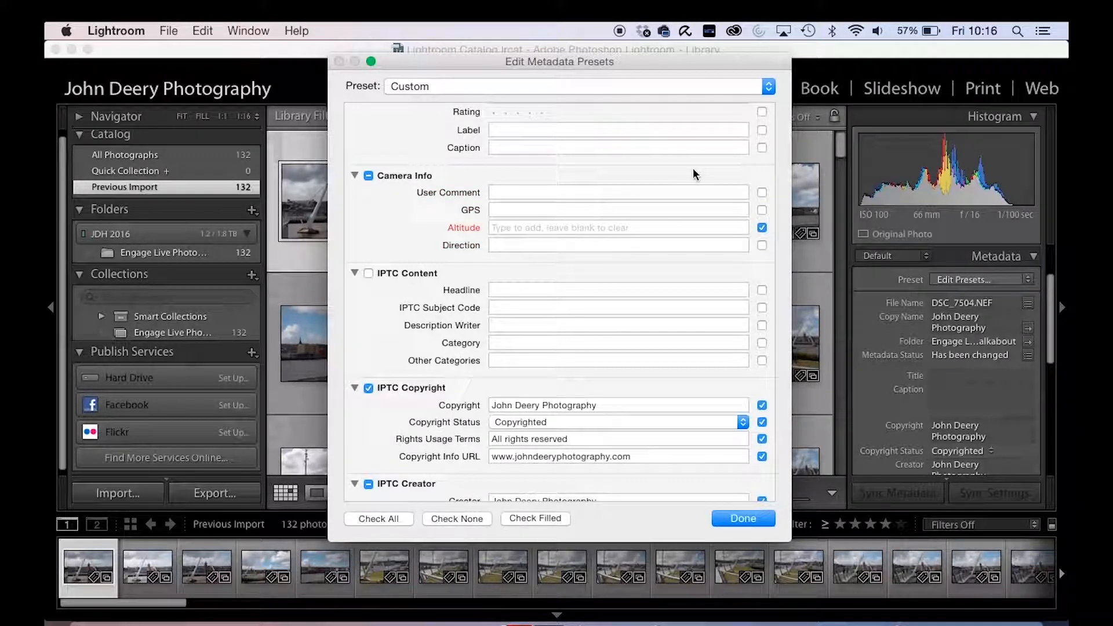
left_click(763, 226)
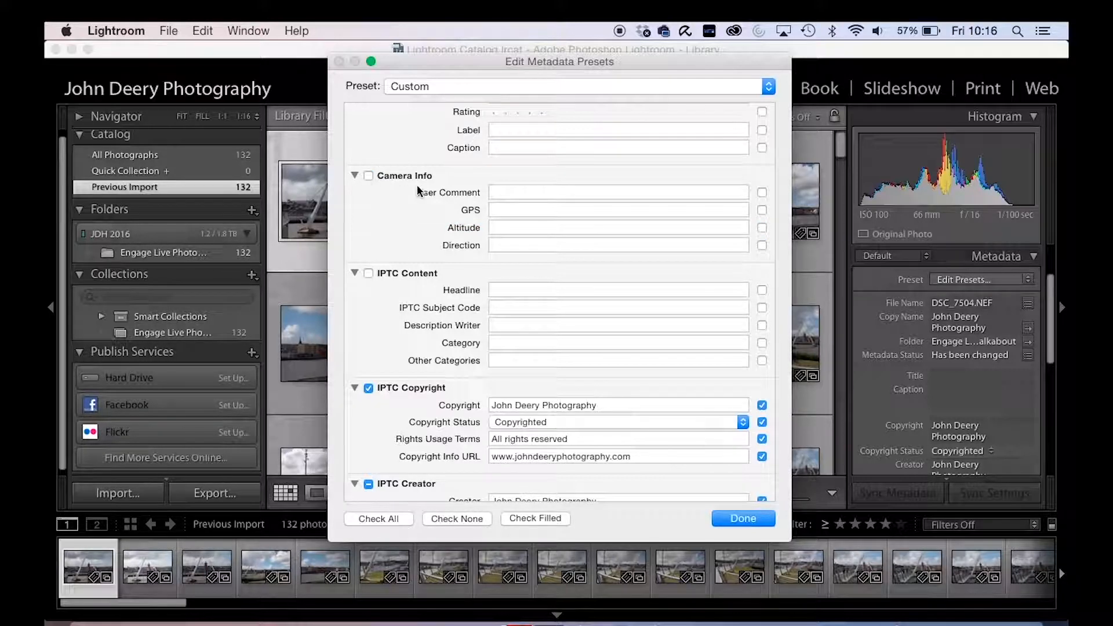
- Review the other preset fields, from IPTC Copyright and IPTC Creator through the extension and Video sections to Keywords
scroll(414, 192, "down", 5)
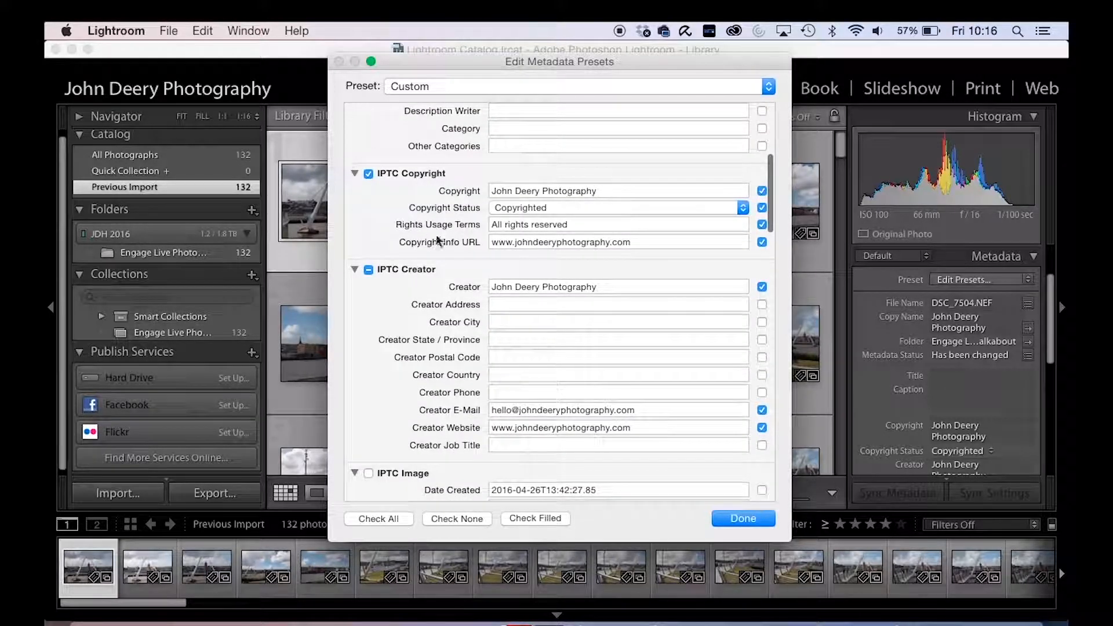
scroll(439, 240, "up", 5)
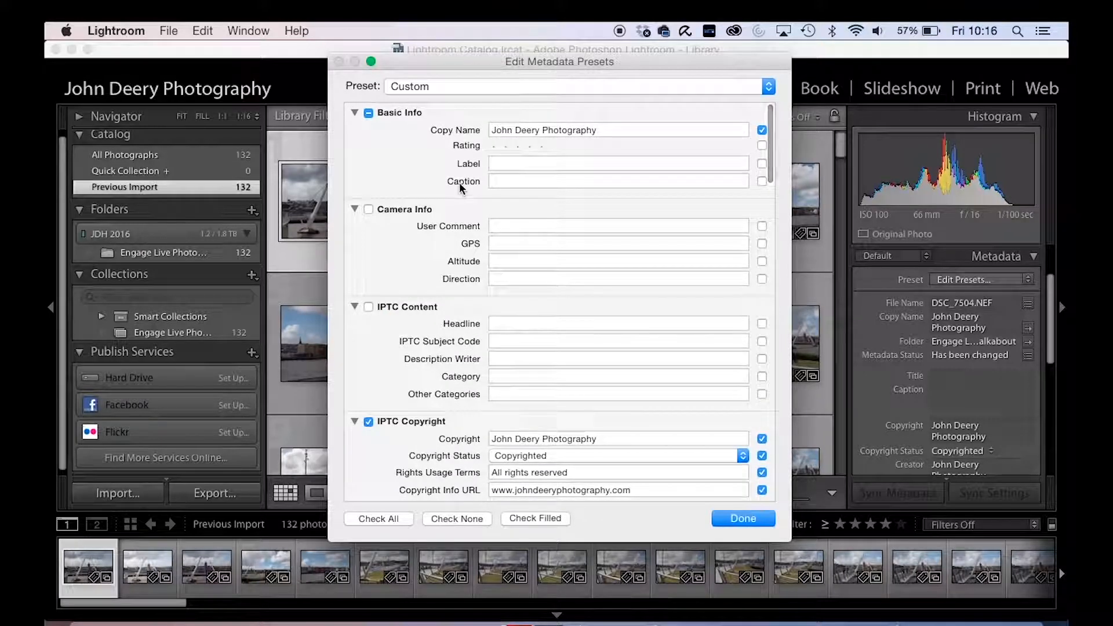
scroll(459, 182, "down", 4)
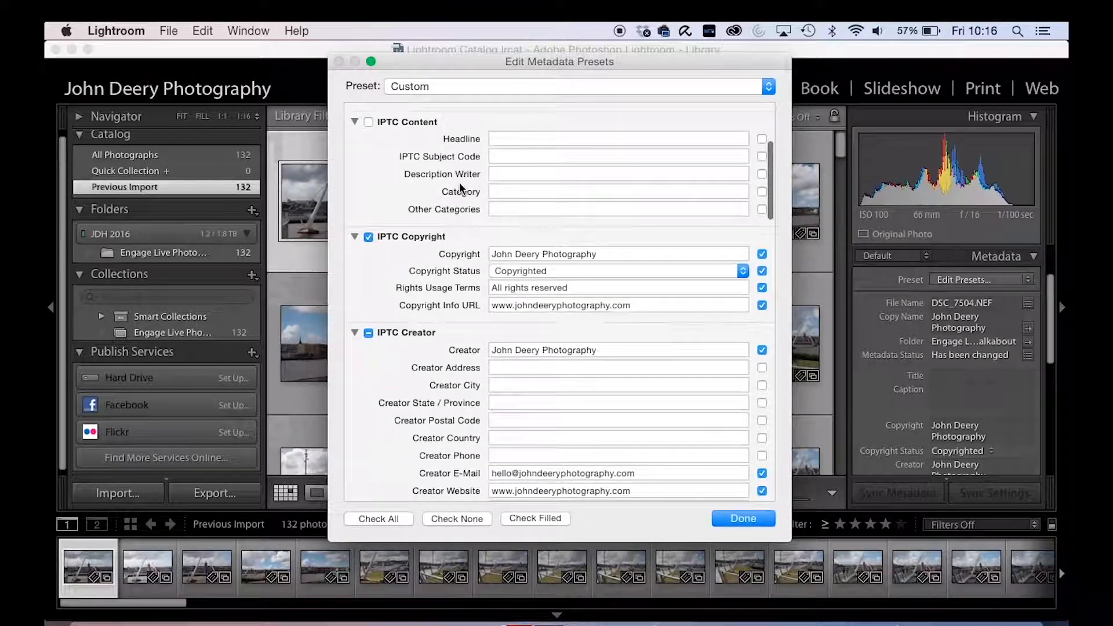
scroll(440, 304, "down", 4)
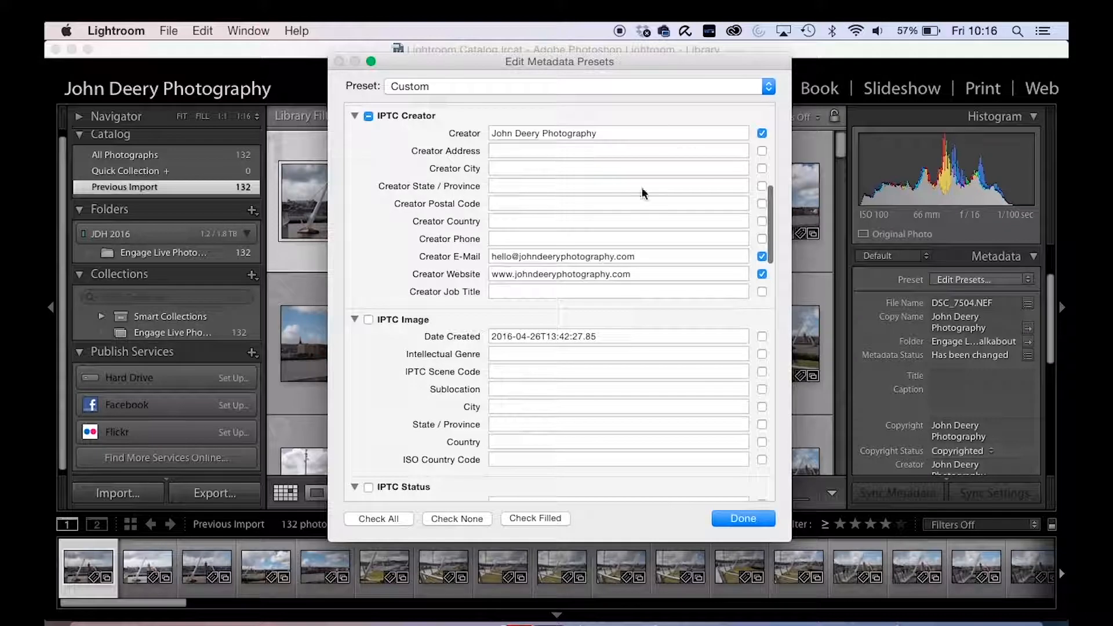
scroll(404, 290, "down", 3)
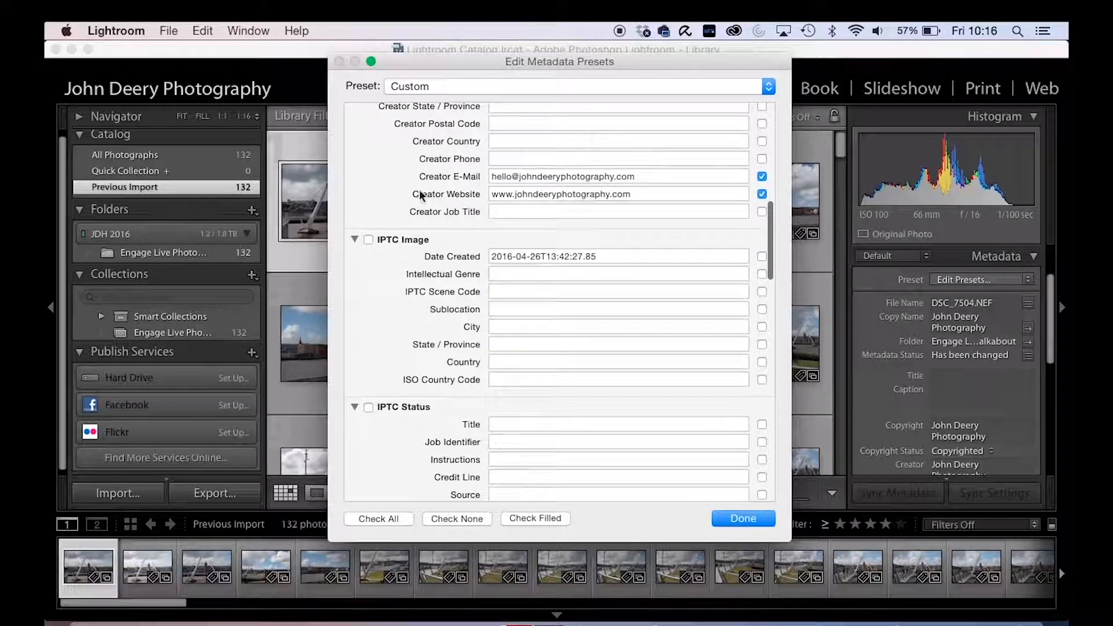
scroll(449, 224, "up", 5)
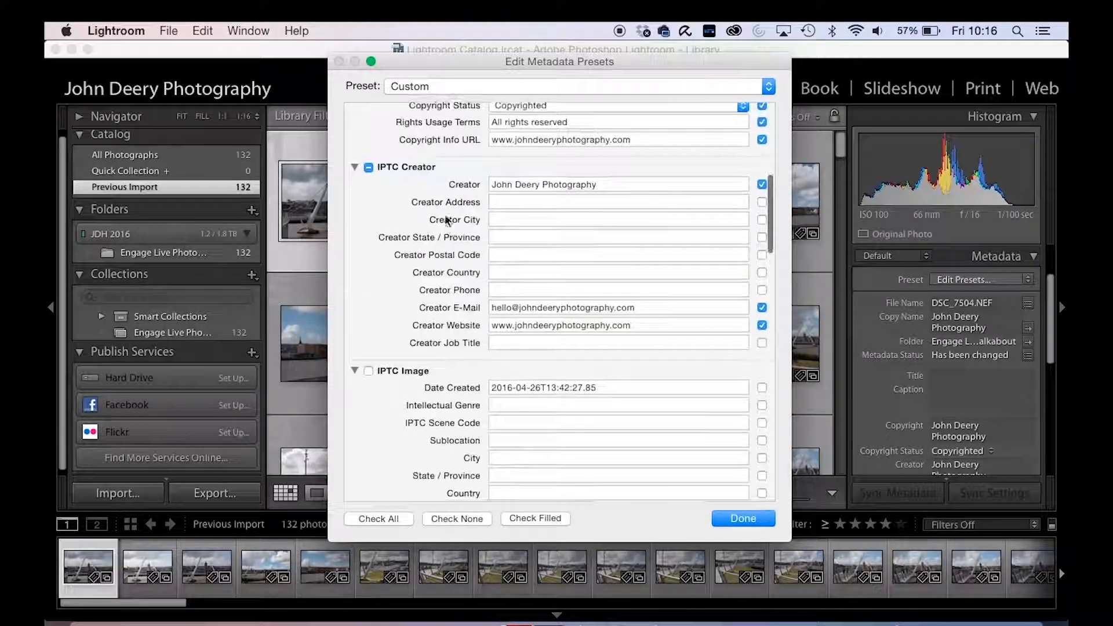
scroll(437, 272, "down", 10)
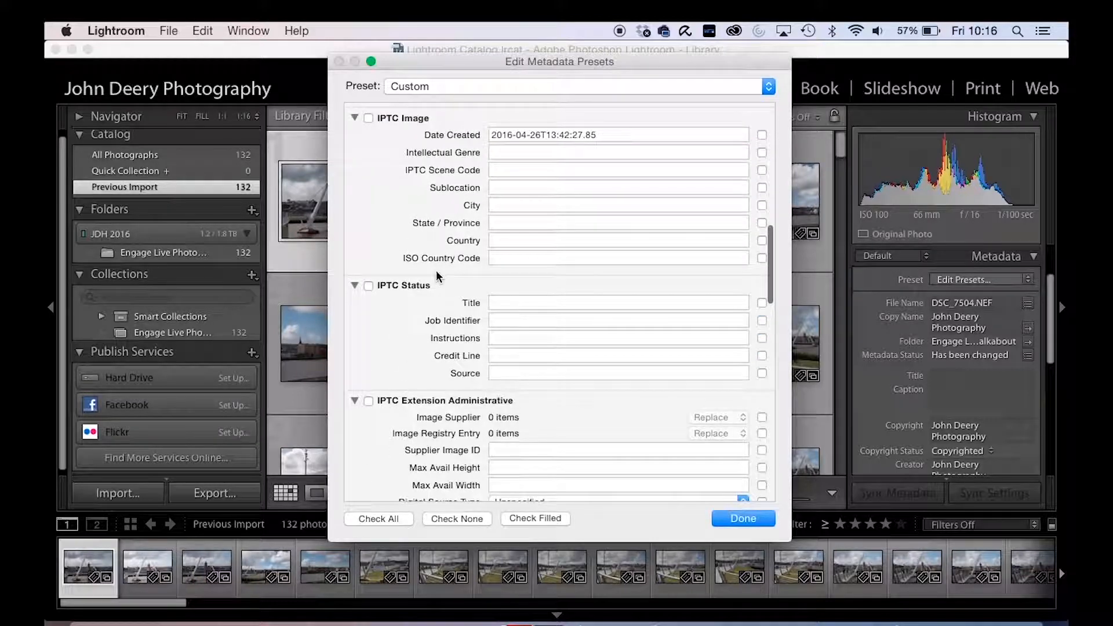
scroll(436, 271, "down", 20)
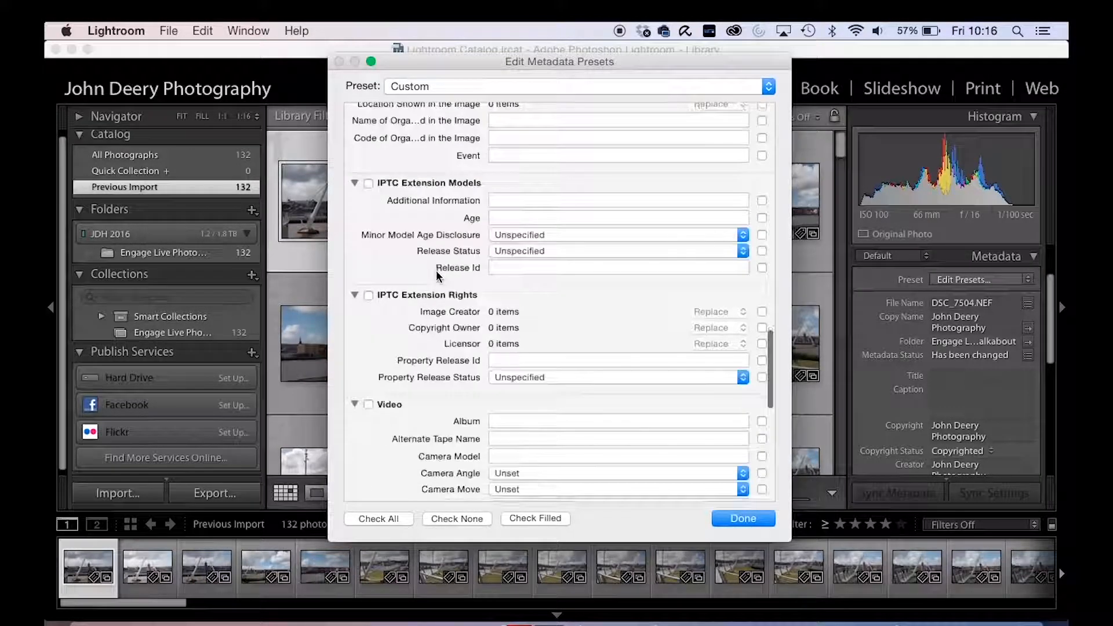
scroll(436, 270, "down", 8)
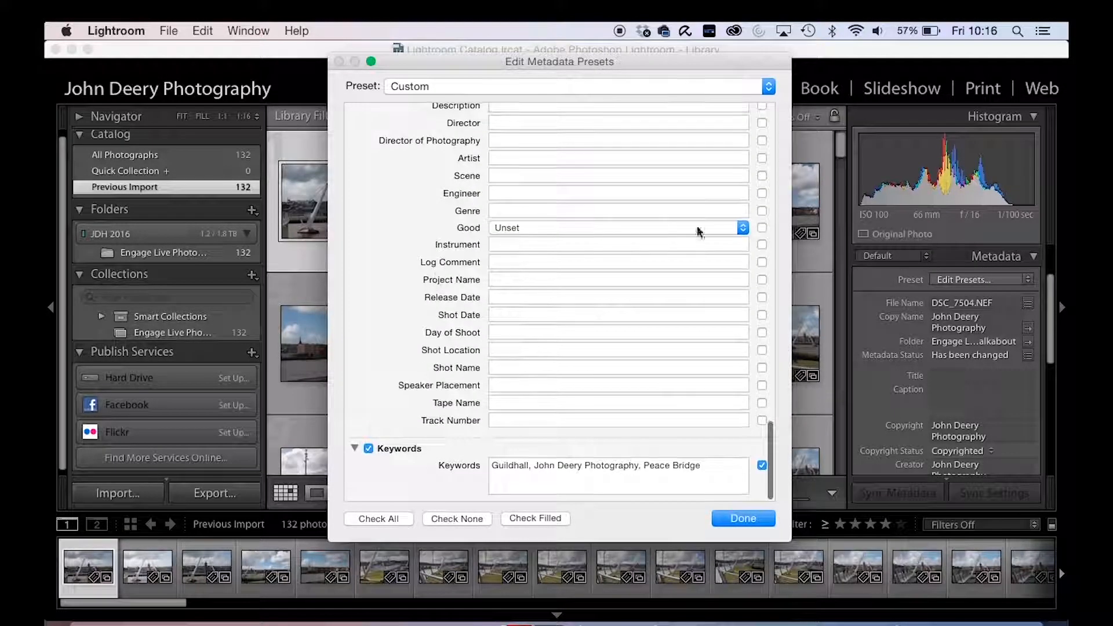
- Start saving the metadata settings as a new preset, and cancel at the preset name to leave the editor
left_click(749, 519)
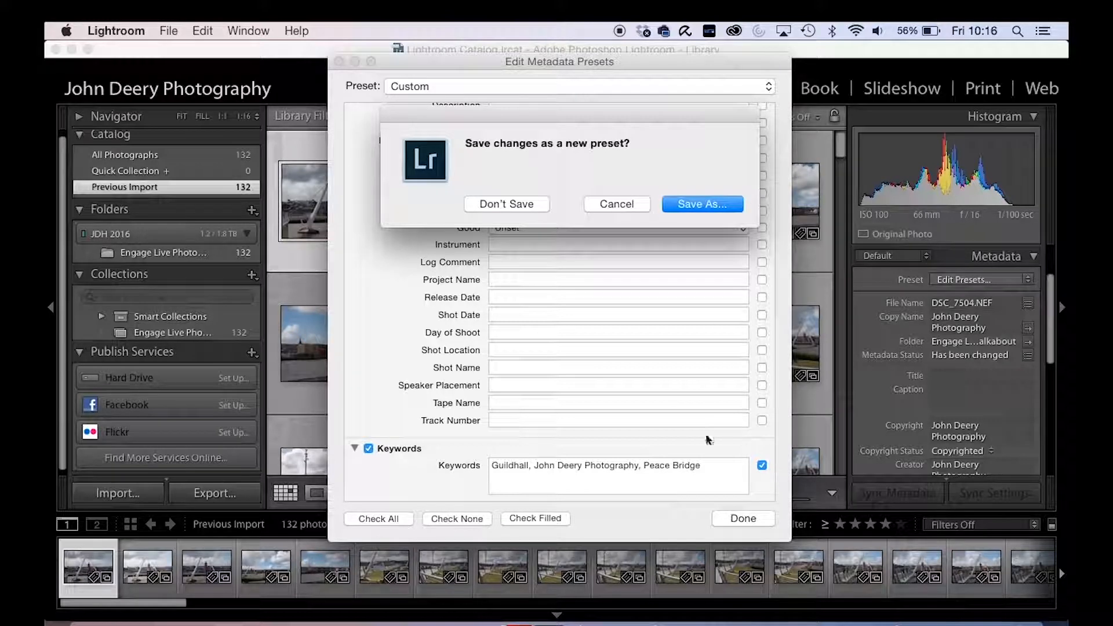
left_click(700, 205)
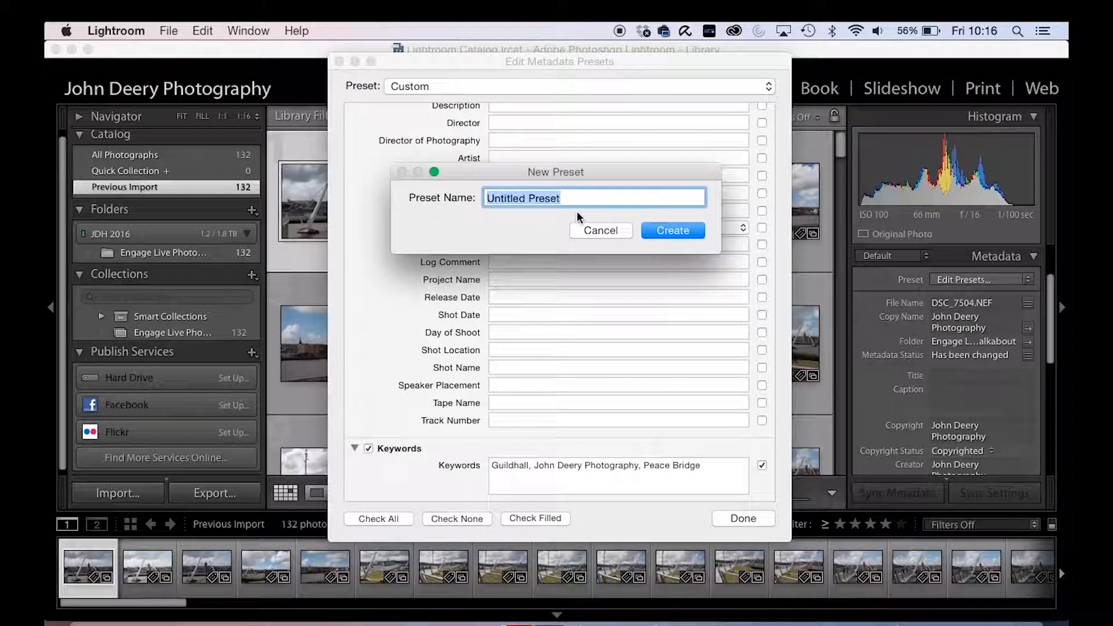
type("deBRBAF")
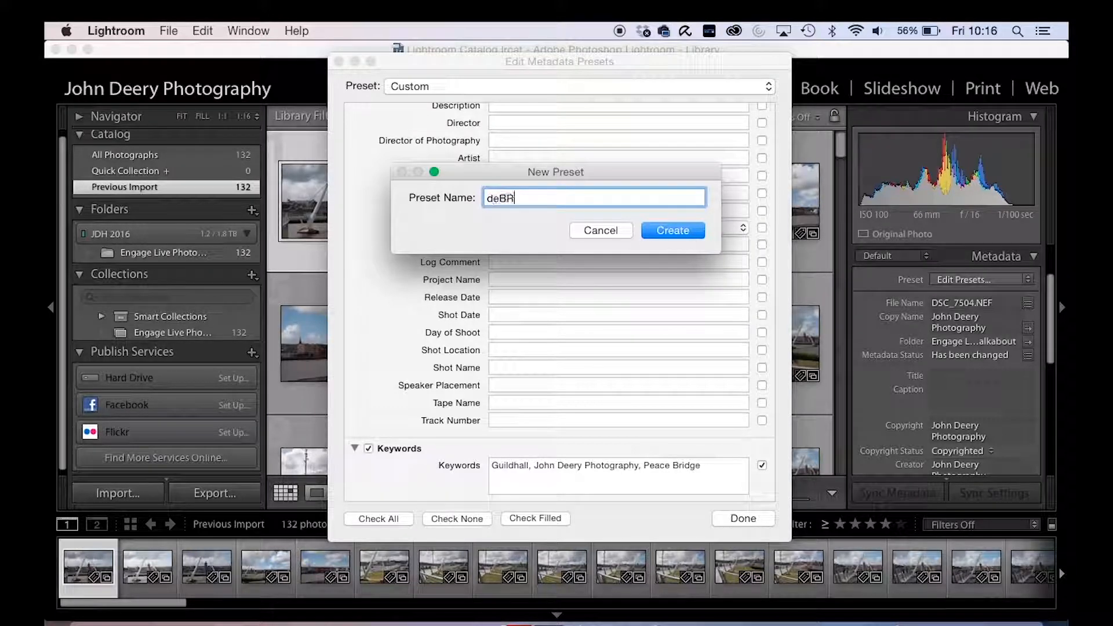
left_click(608, 230)
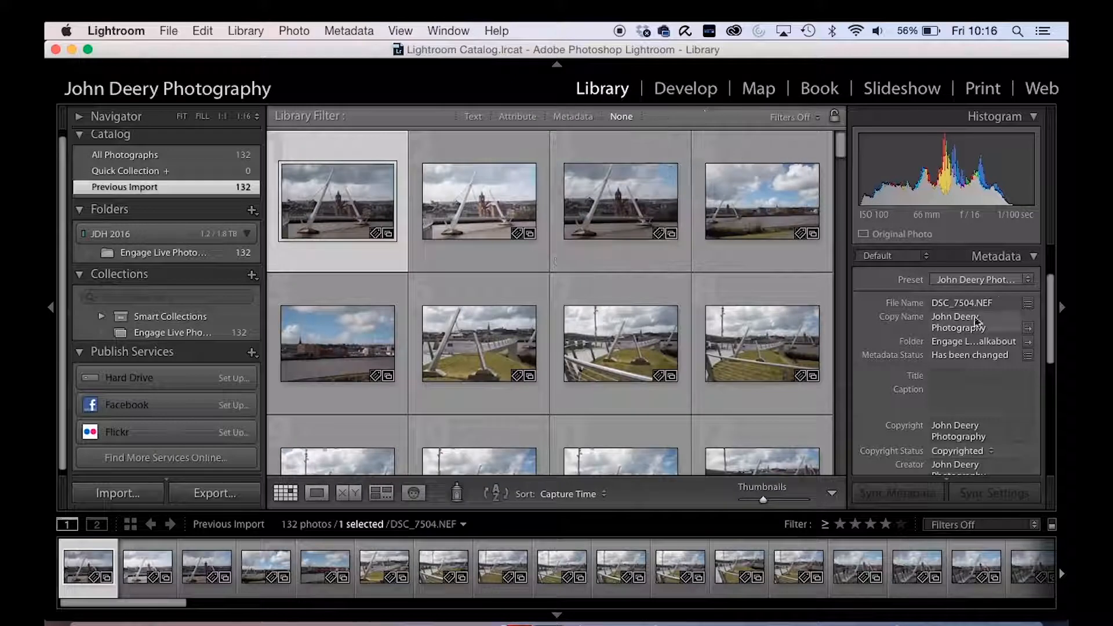
- Set the metadata preset of DSC_7510.NEF to None, reapply the saved photography preset, and check the photo's metadata
left_click(1025, 280)
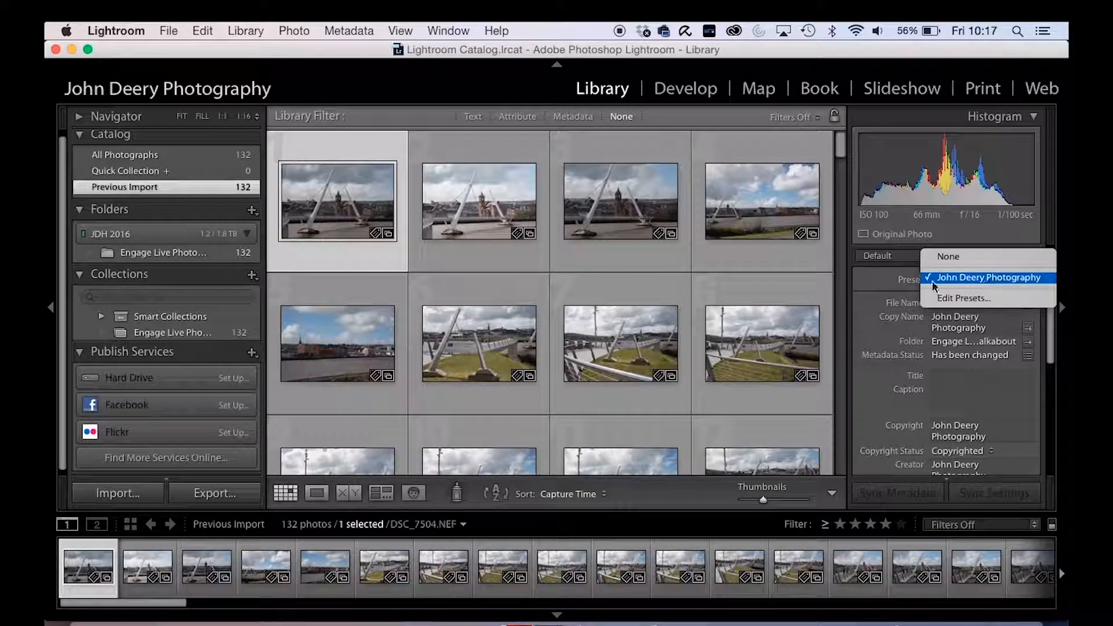
left_click(1013, 278)
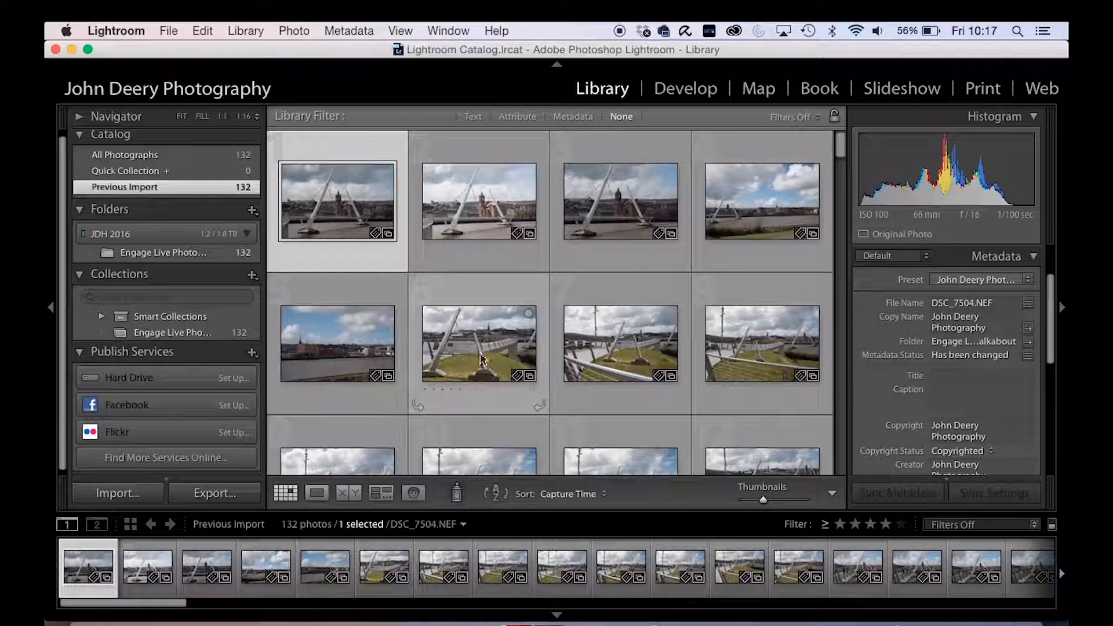
left_click(613, 350)
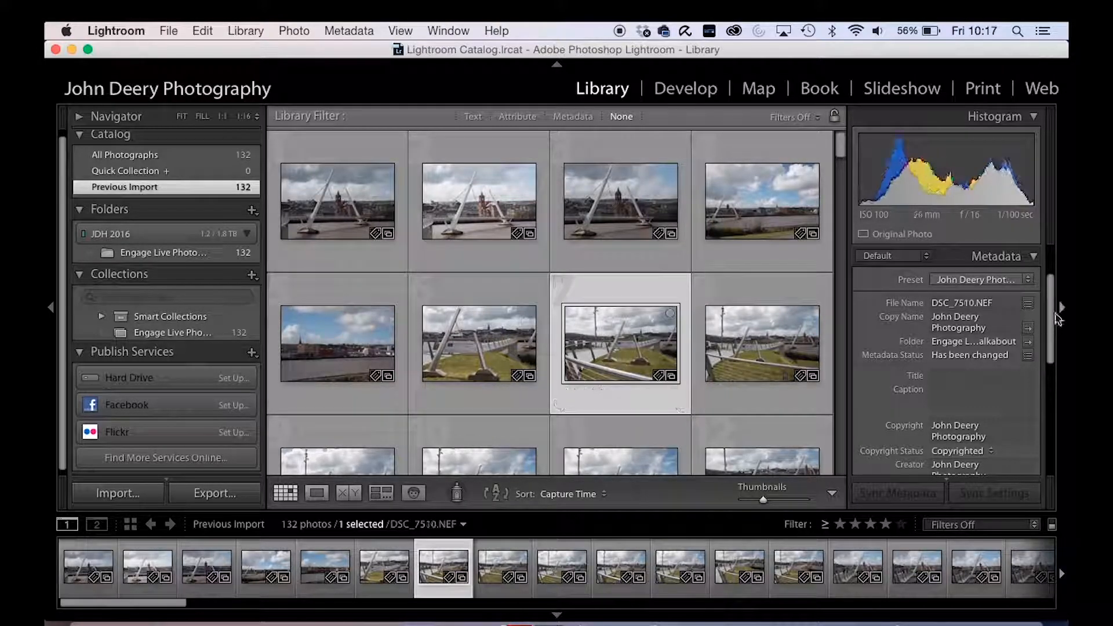
left_click(977, 280)
left_click(969, 259)
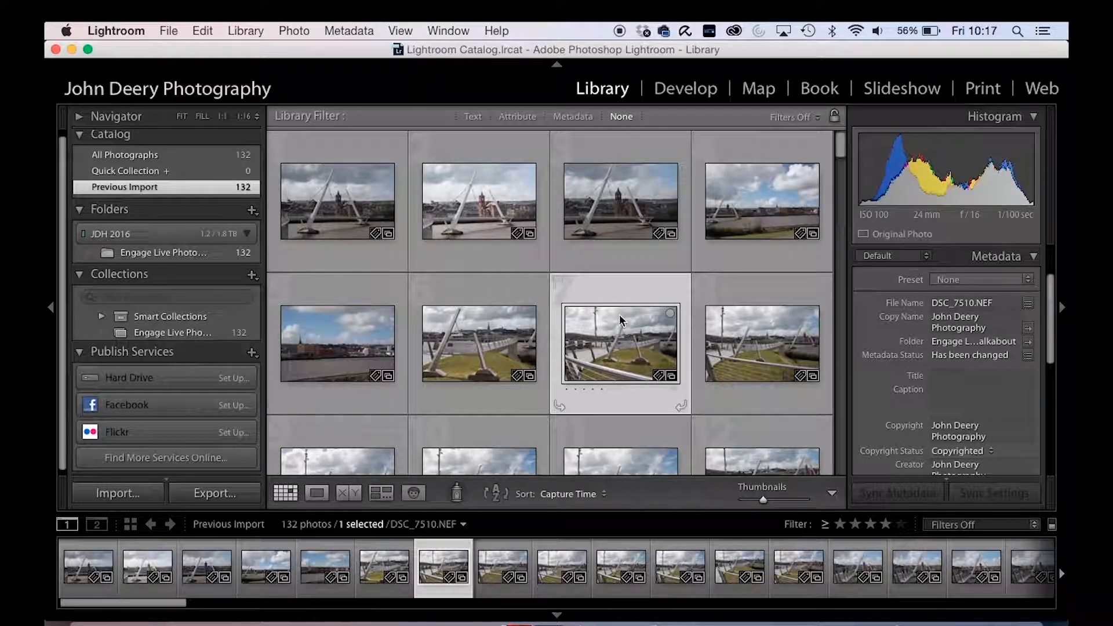
left_click(1014, 279)
left_click(978, 299)
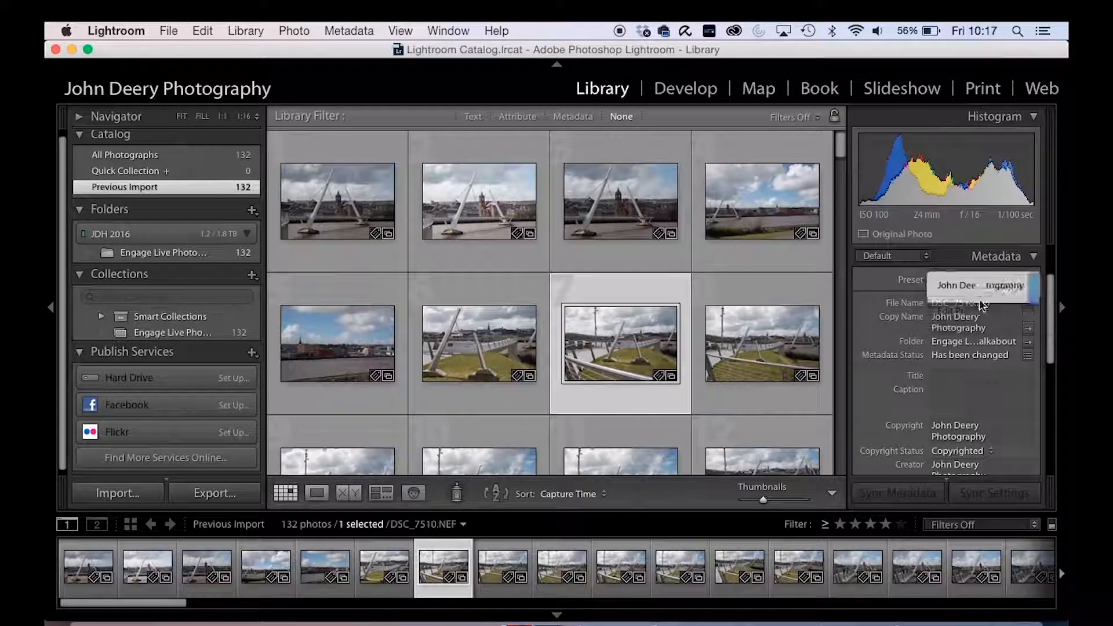
scroll(926, 346, "down", 10)
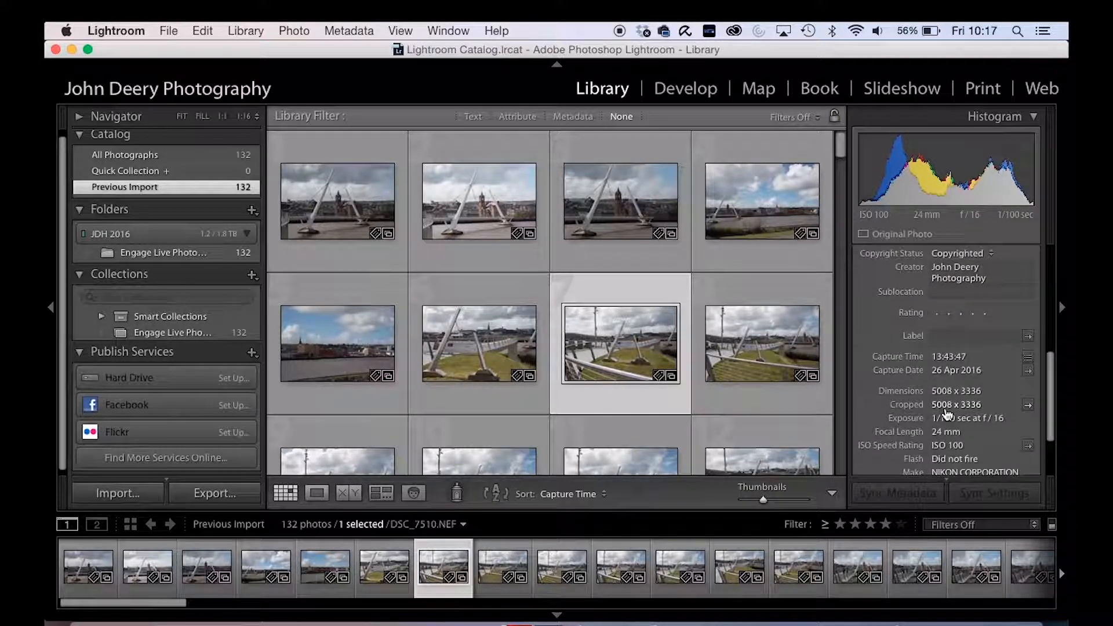
scroll(904, 325, "up", 10)
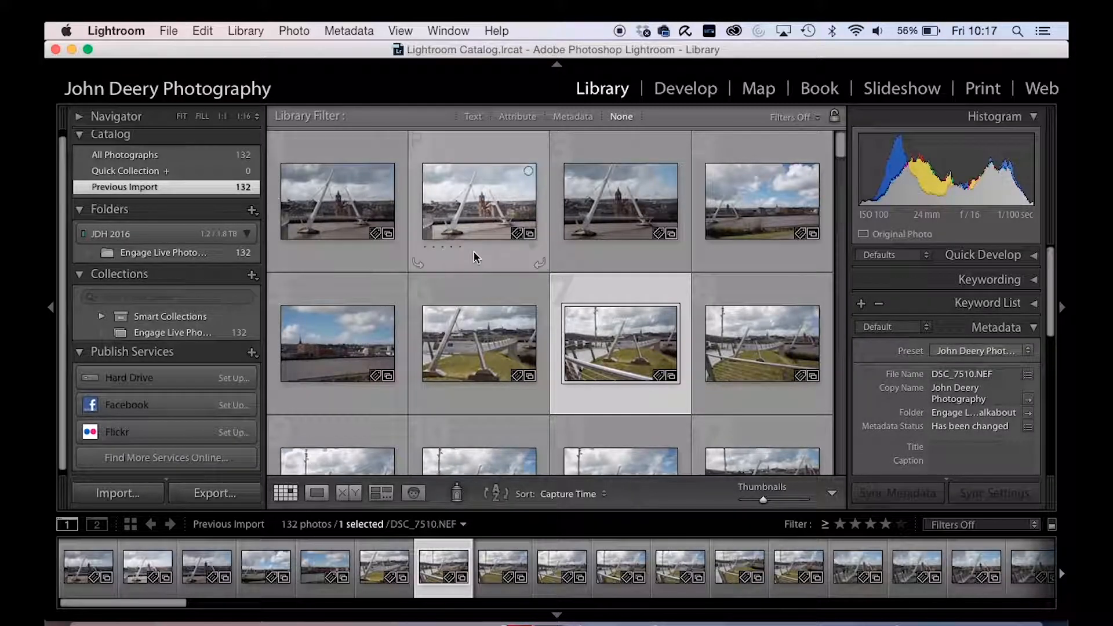
- Collapse the Metadata section and select DSC_7541.NEF among the silhouetted head photos further down the grid
scroll(474, 252, "down", 5)
scroll(474, 252, "down", 3)
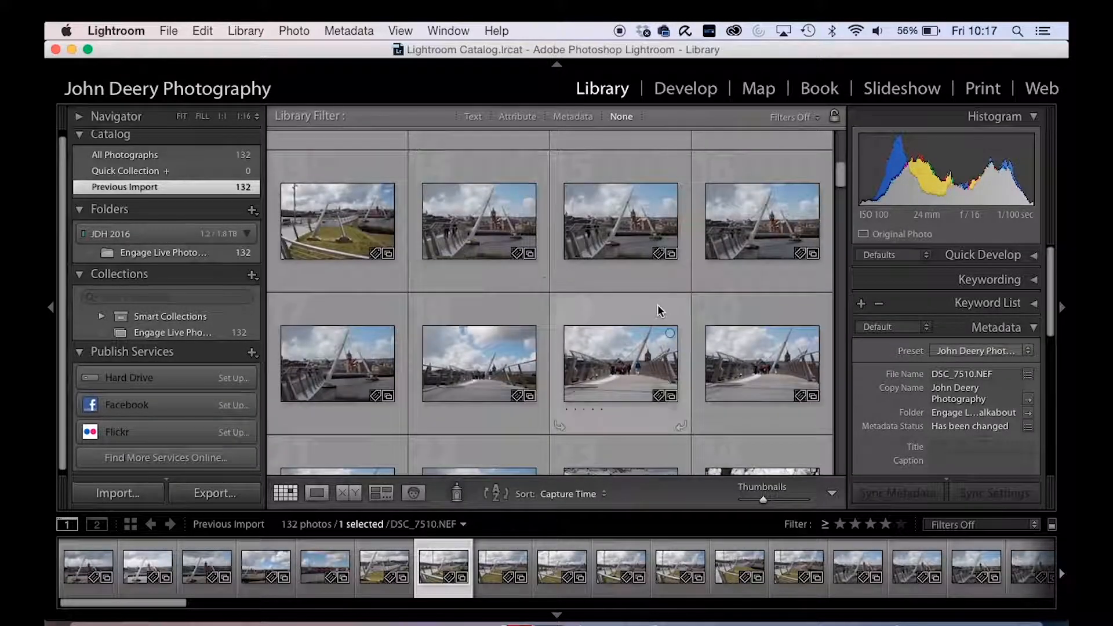
scroll(659, 304, "down", 5)
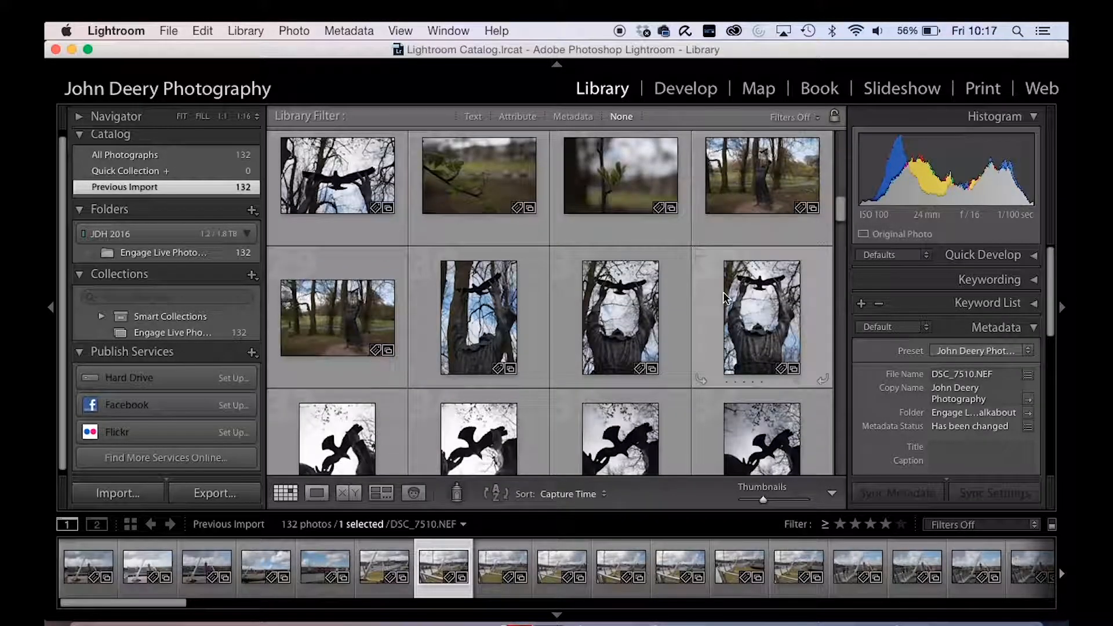
scroll(722, 291, "down", 5)
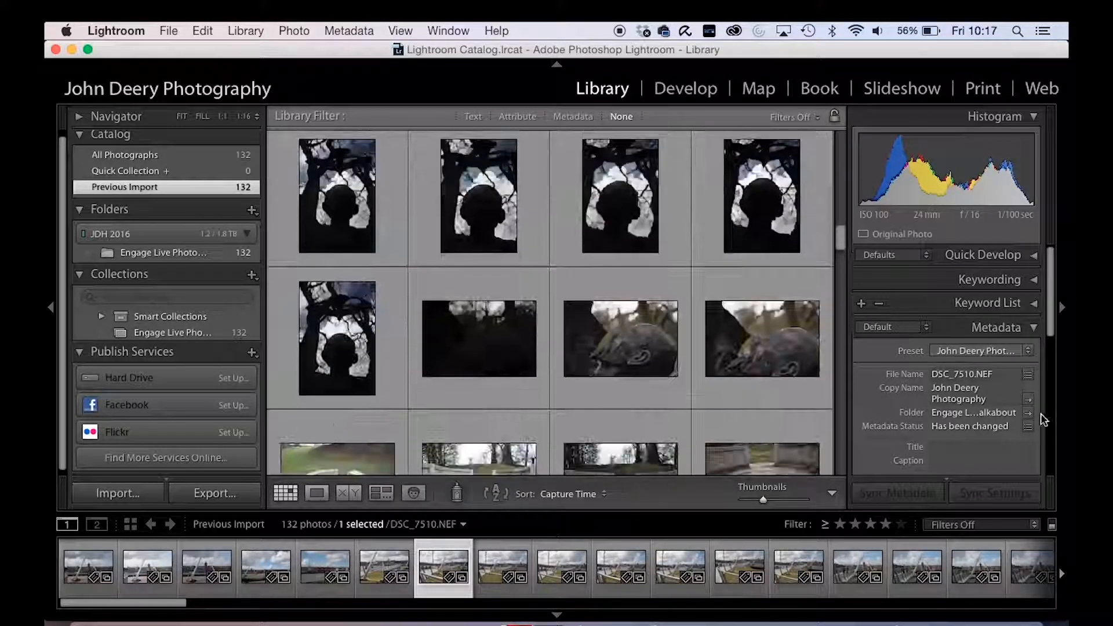
left_click(1033, 328)
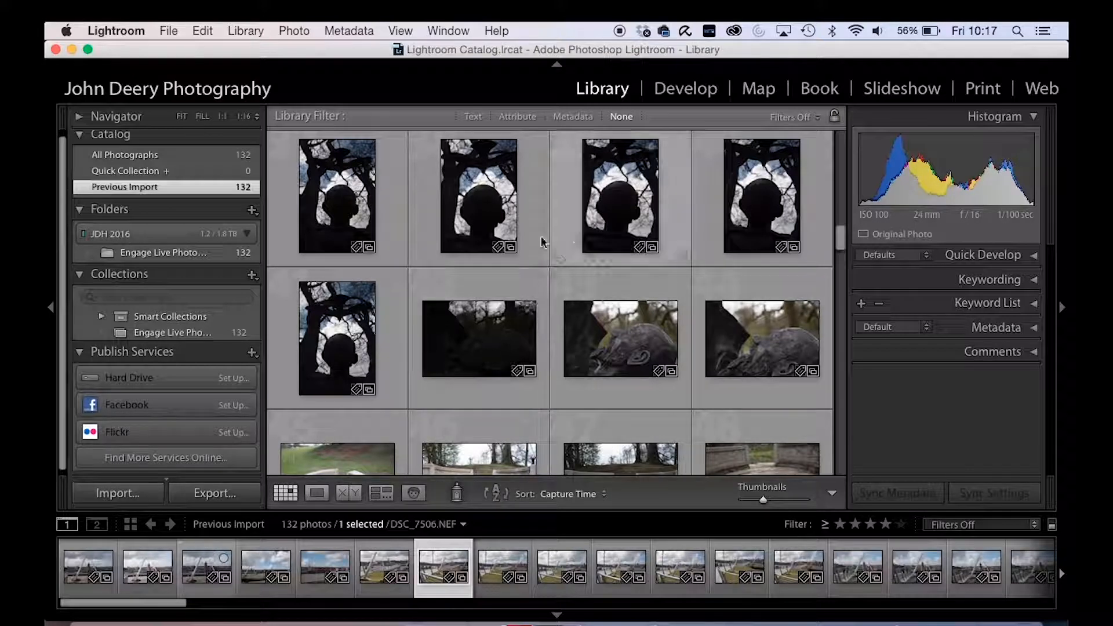
left_click(494, 197)
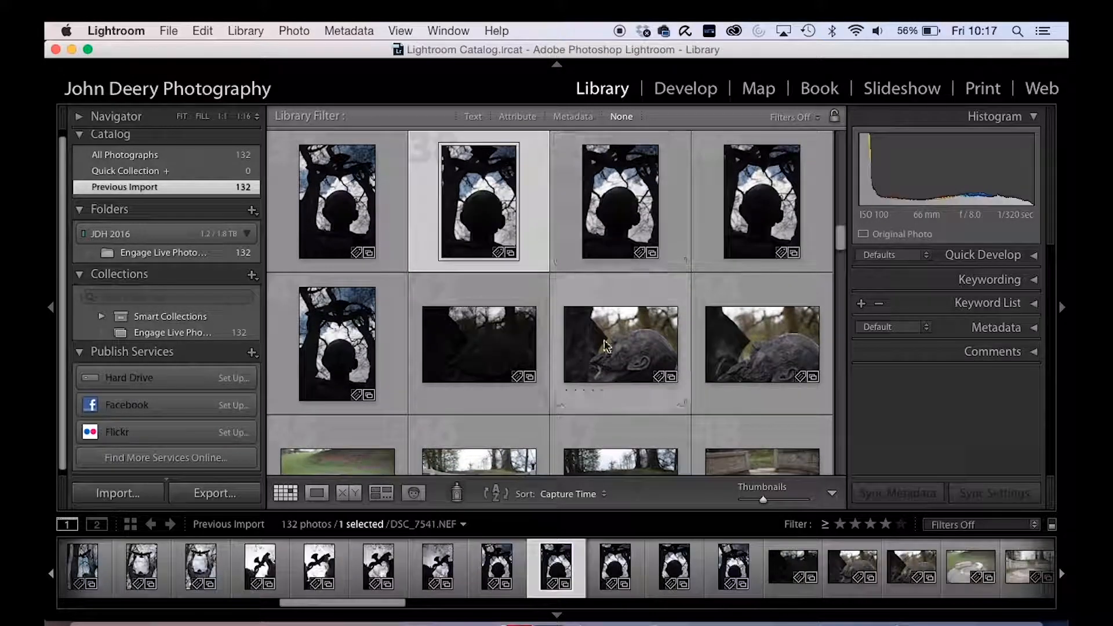
- Extend the selection to six photos, start exporting them to the hard drive, and name the Desktop subfolder photos 1
left_click(649, 364, "shift")
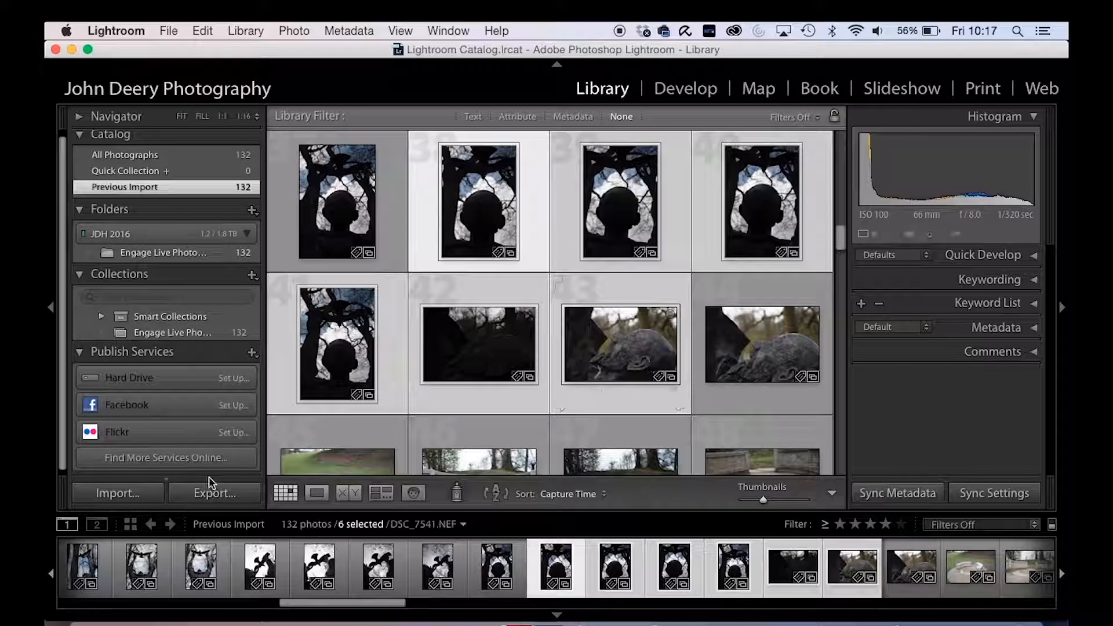
left_click(214, 493)
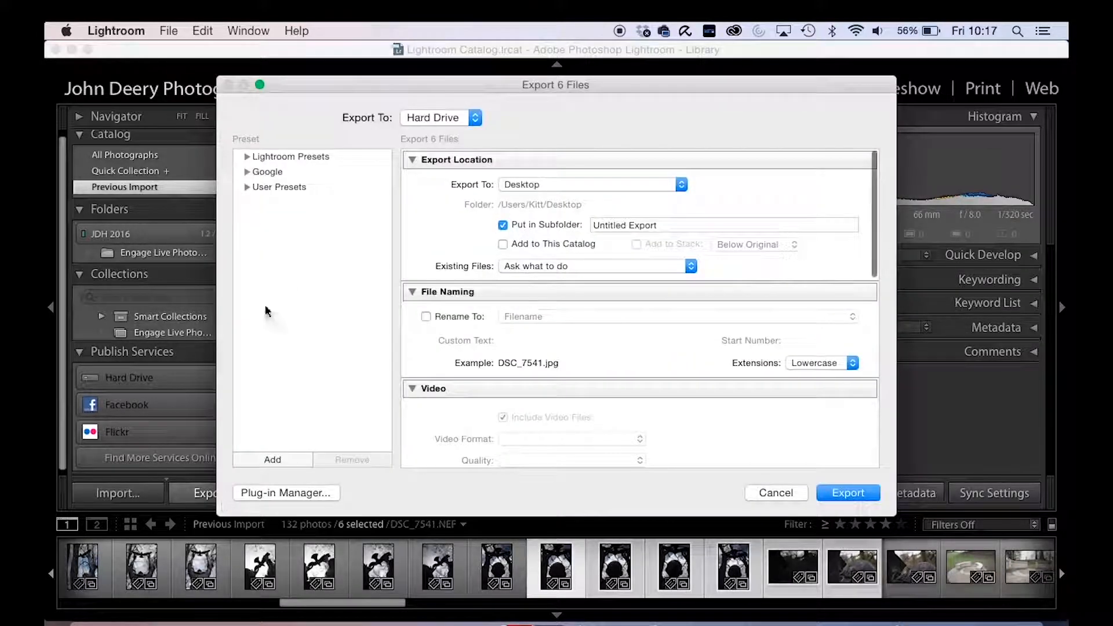
left_click(473, 118)
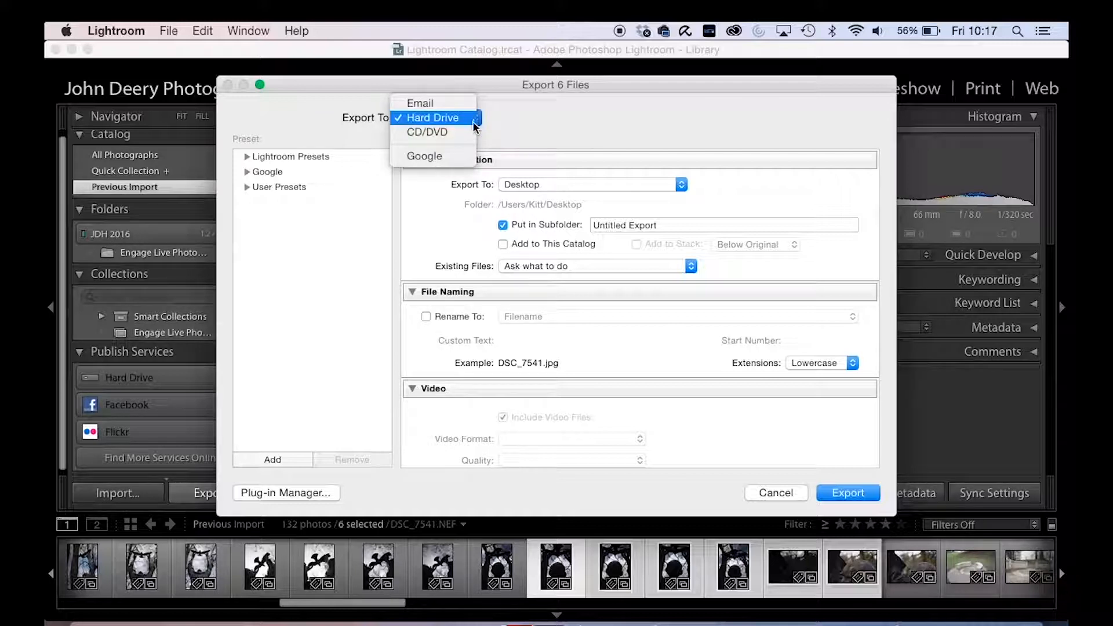
left_click(510, 134)
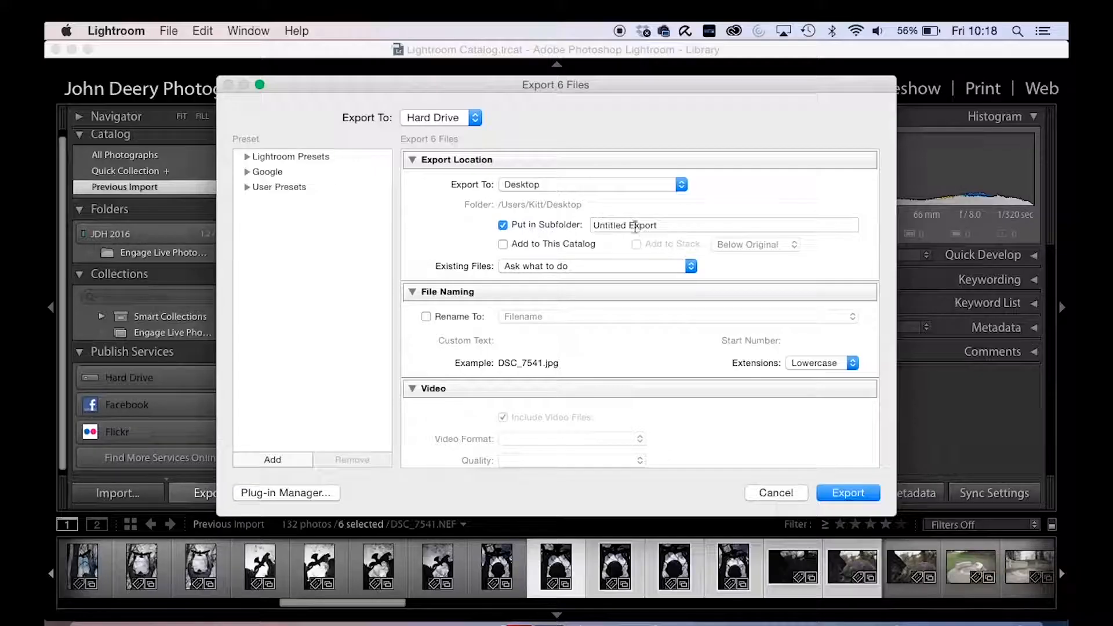
triple_click(676, 224)
type("photos 1")
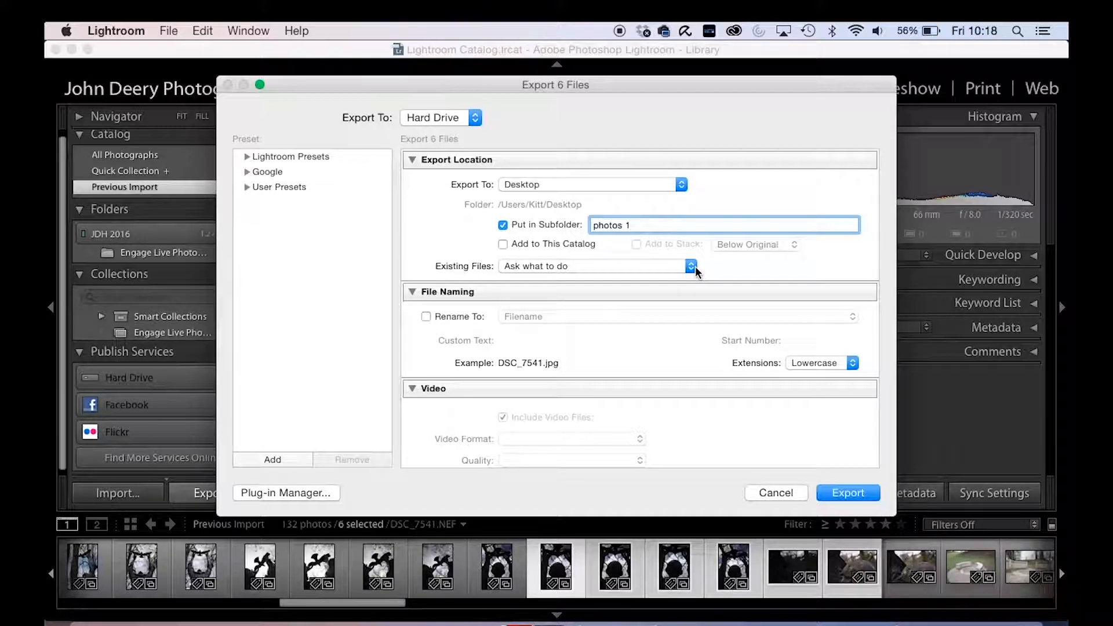
- Review the export's File Naming, Video and File Settings sections, including the available image formats and JPEG quality
scroll(682, 336, "down", 5)
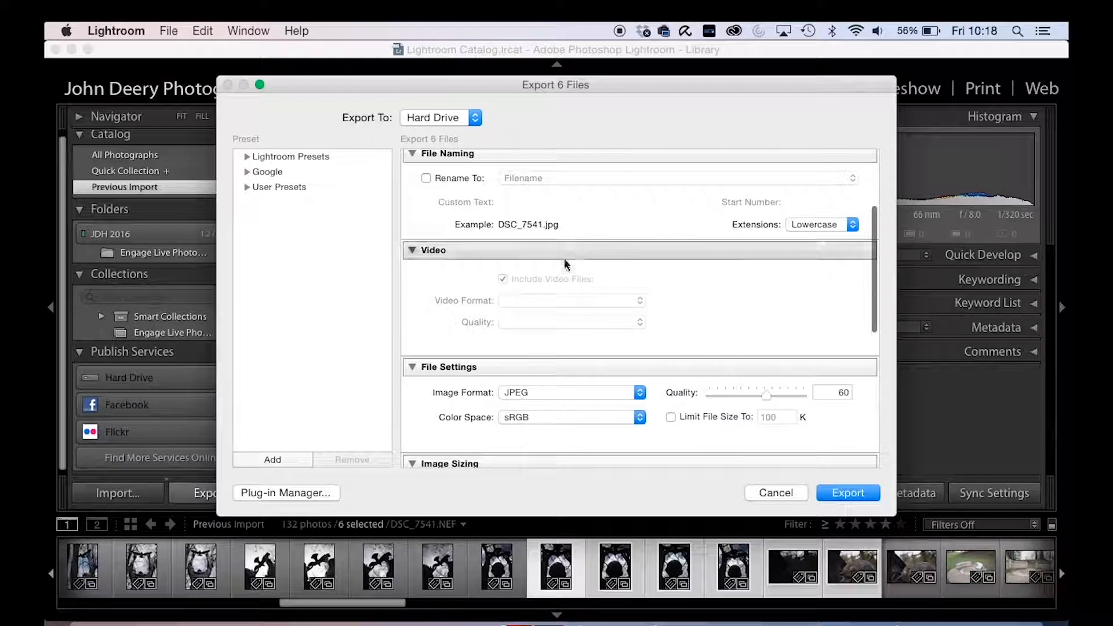
scroll(570, 317, "down", 4)
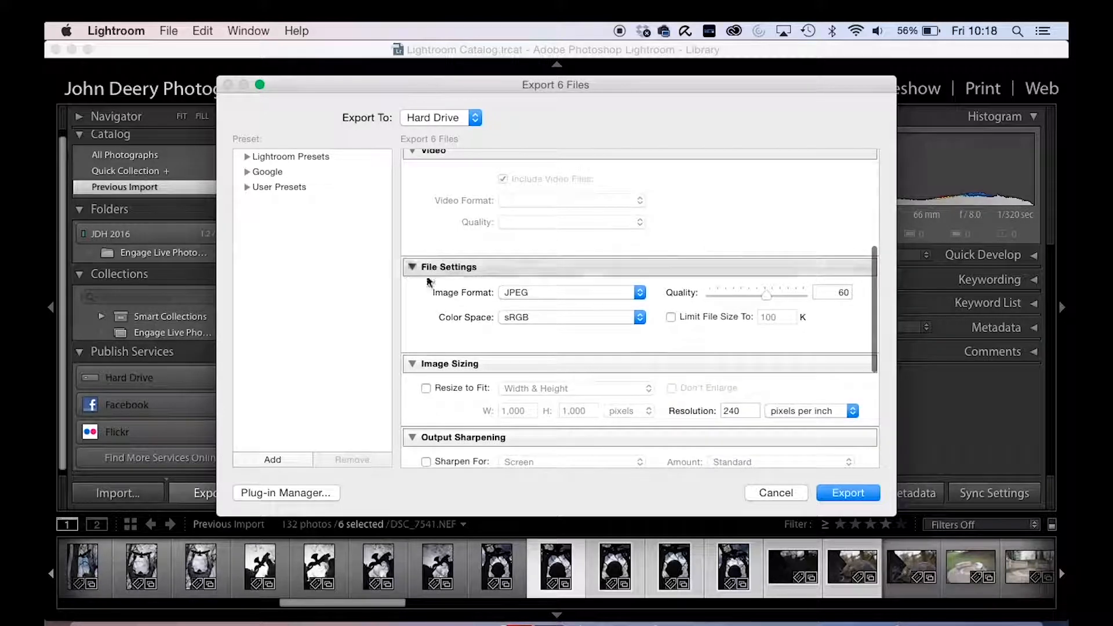
scroll(634, 260, "down", 3)
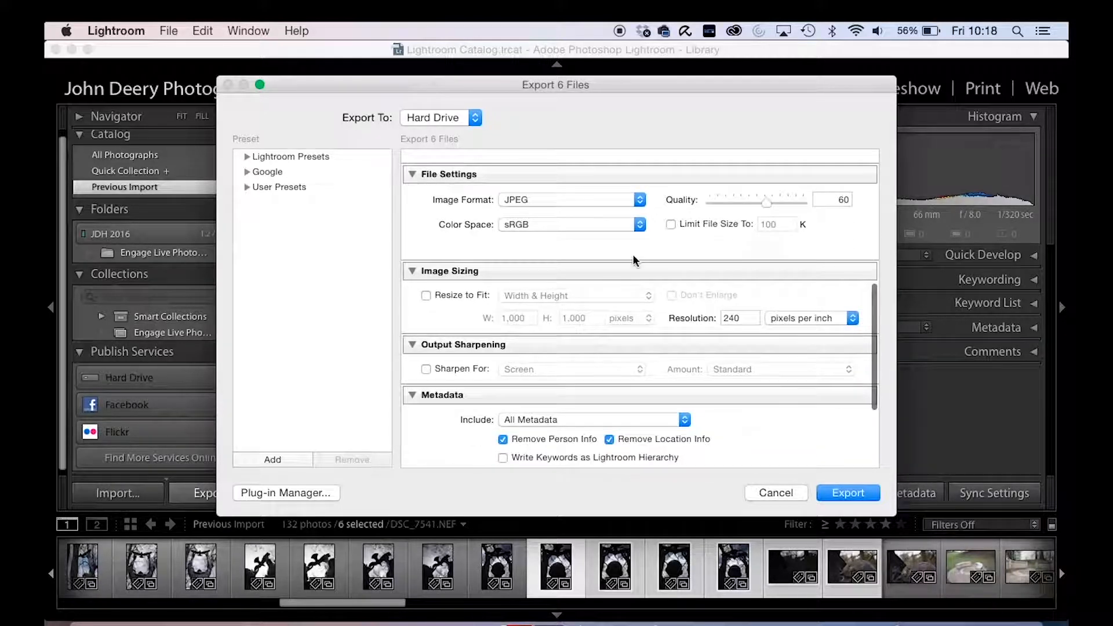
left_click(631, 203)
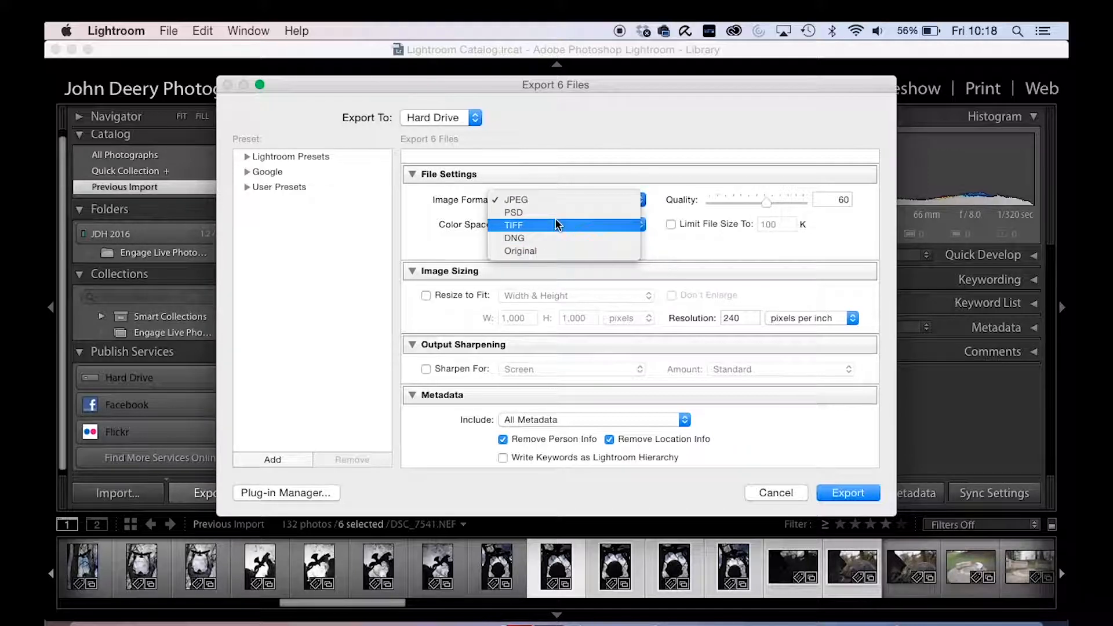
left_click(652, 204)
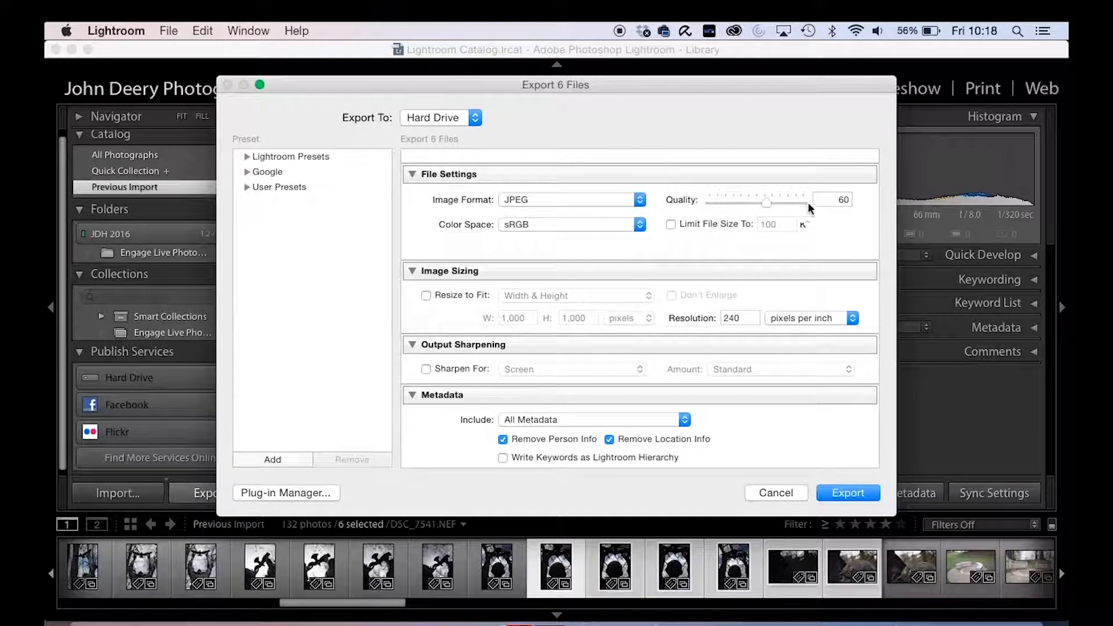
- Review the export's metadata inclusion options, watermarking and post-processing settings, and cancel the export
scroll(711, 248, "down", 5)
scroll(703, 301, "up", 2)
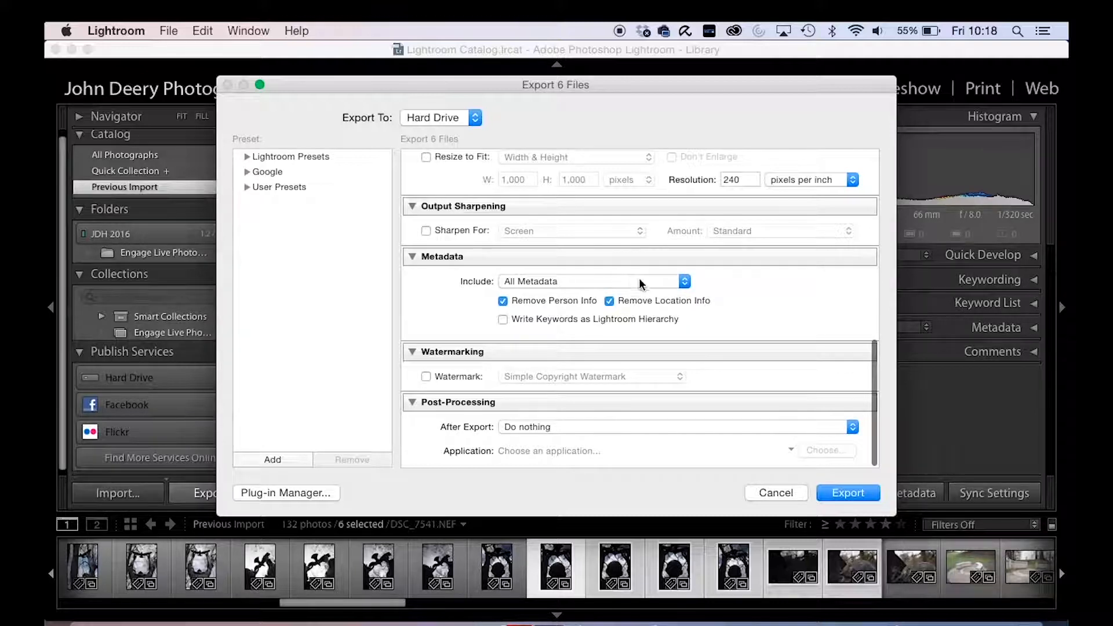
left_click(679, 281)
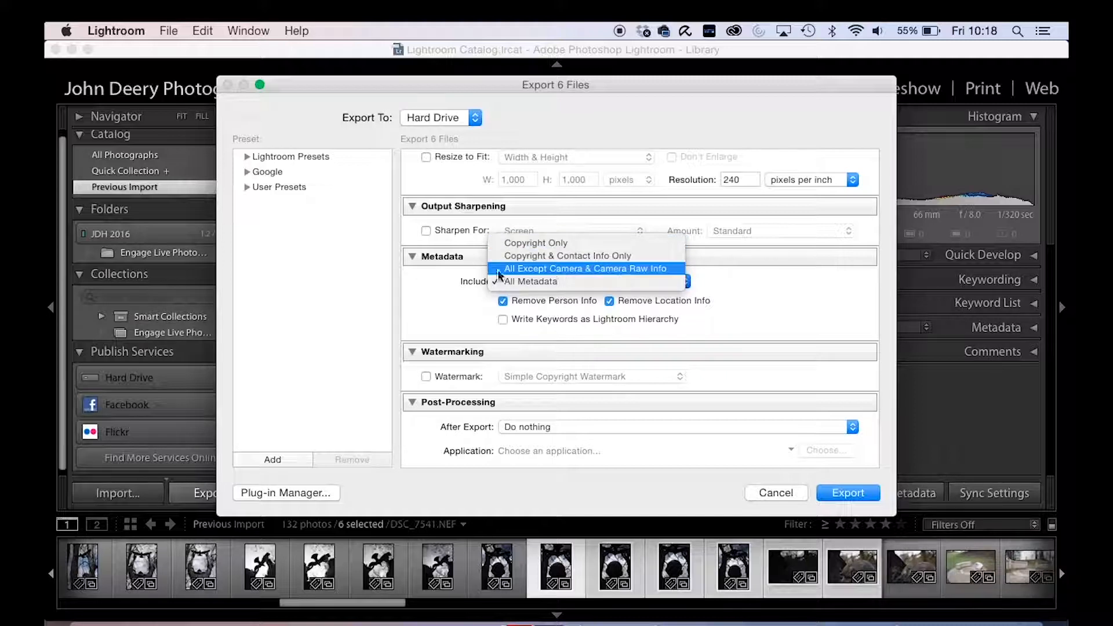
left_click(716, 294)
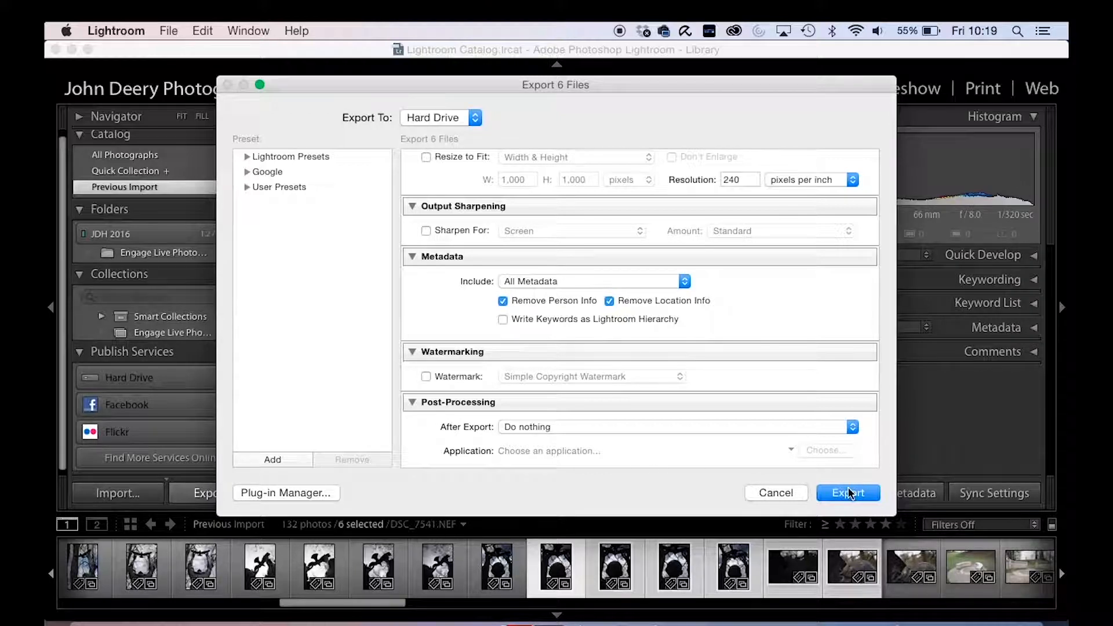
left_click(776, 492)
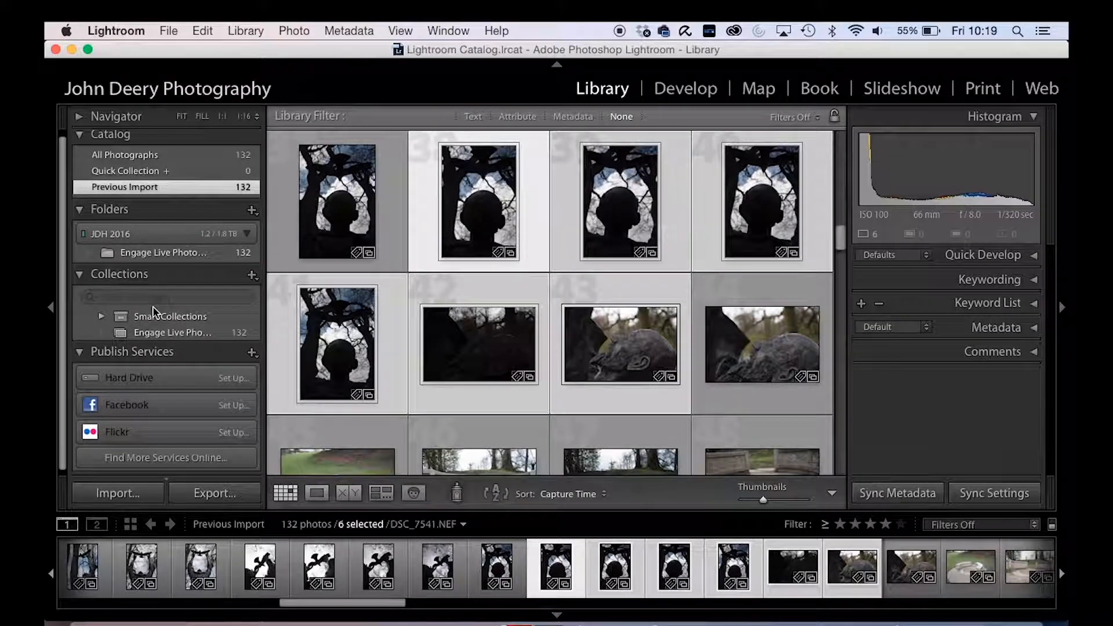
- Collapse the Collections, Publish Services, Catalog and Histogram sections
left_click(80, 279)
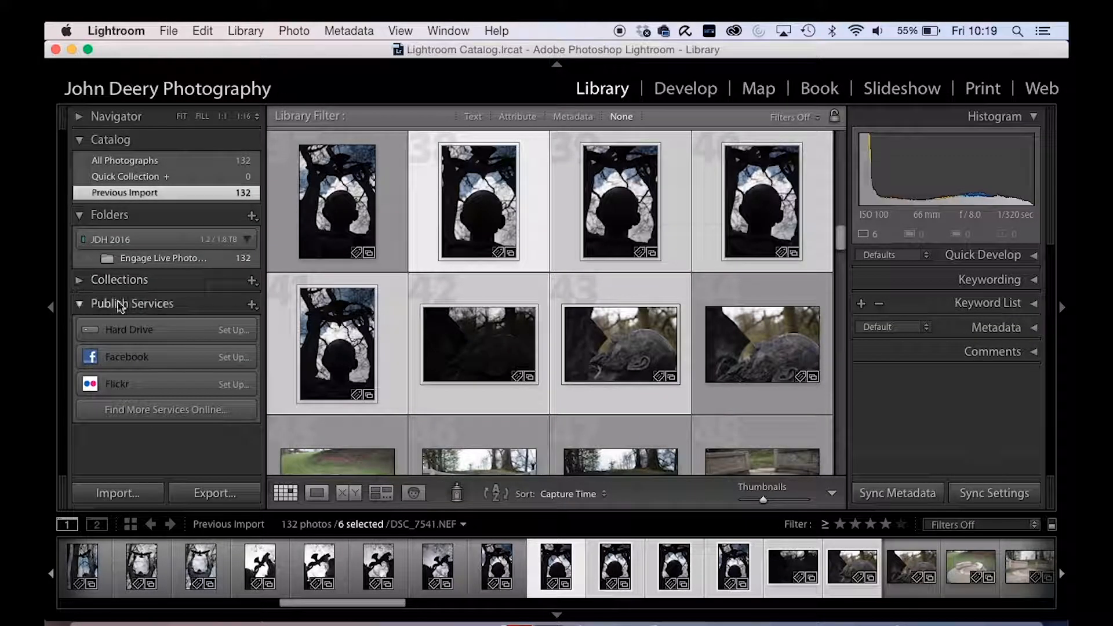
left_click(79, 304)
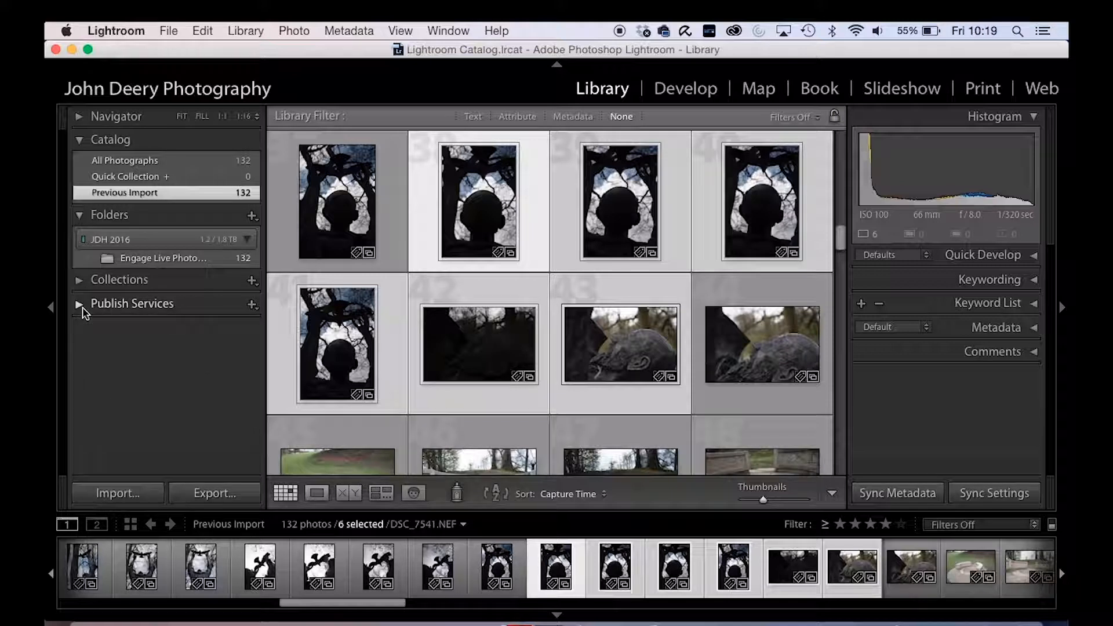
left_click(80, 141)
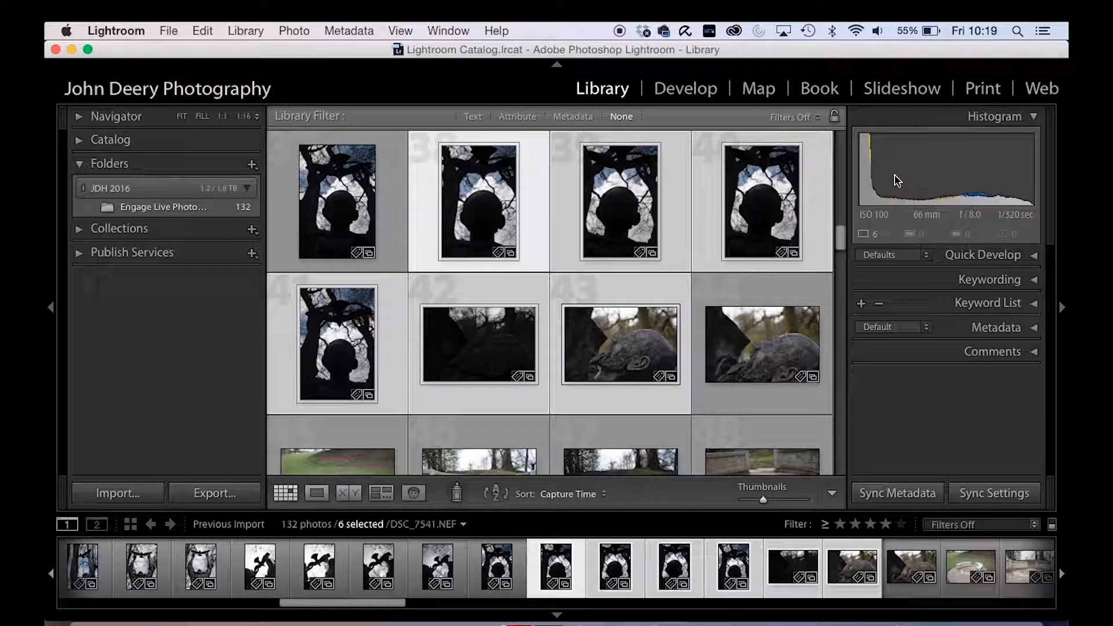
left_click(1034, 117)
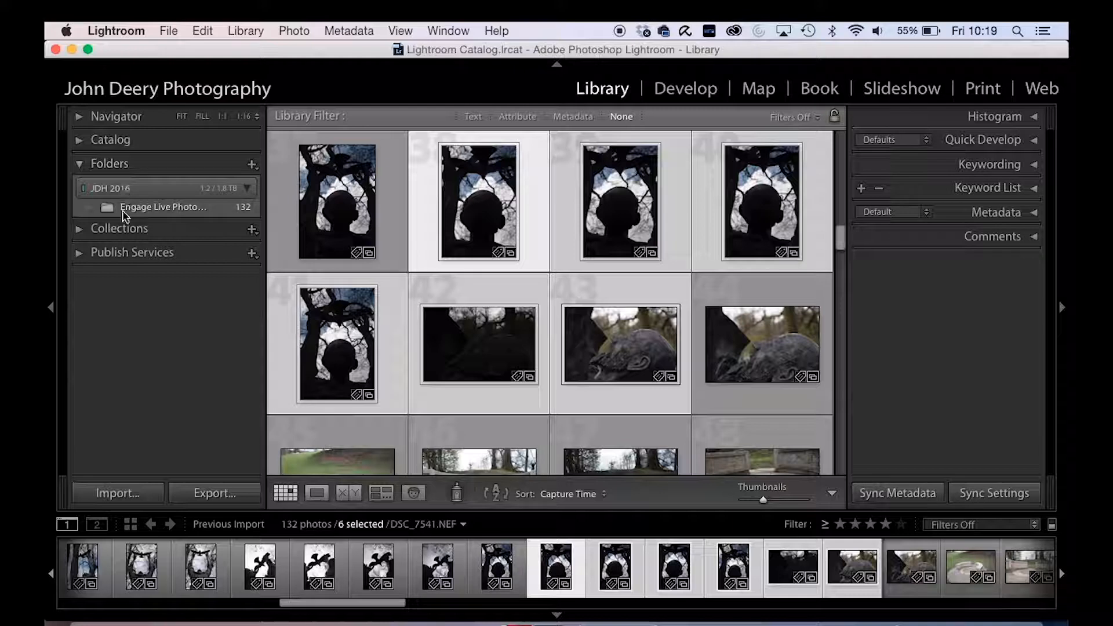
- Expand the Collections section and review the options for creating and sorting collections
left_click(81, 231)
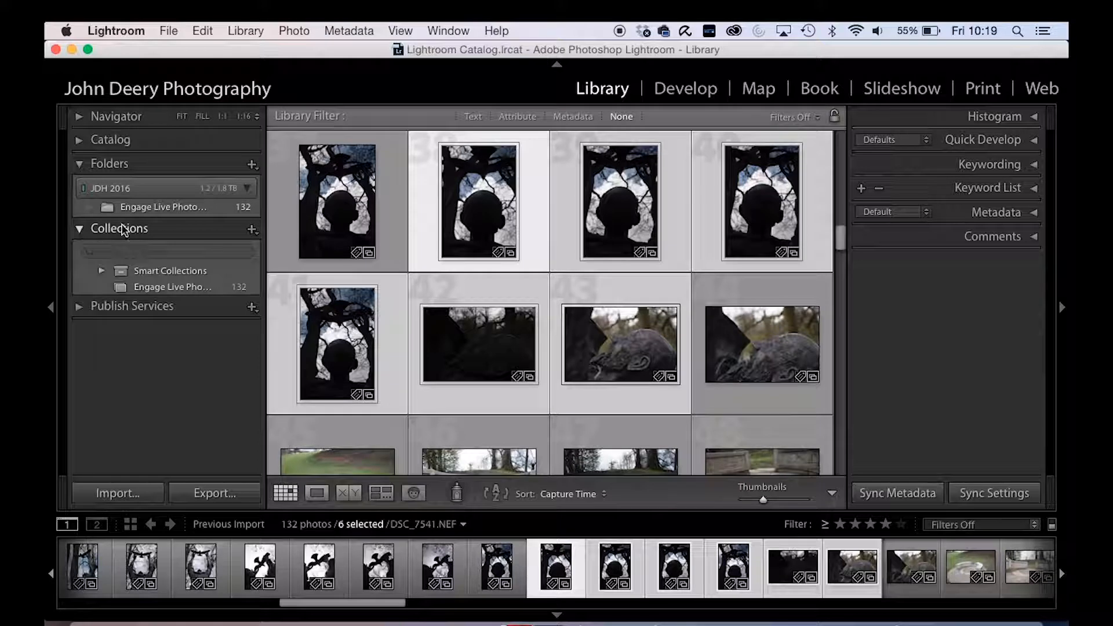
left_click(252, 230)
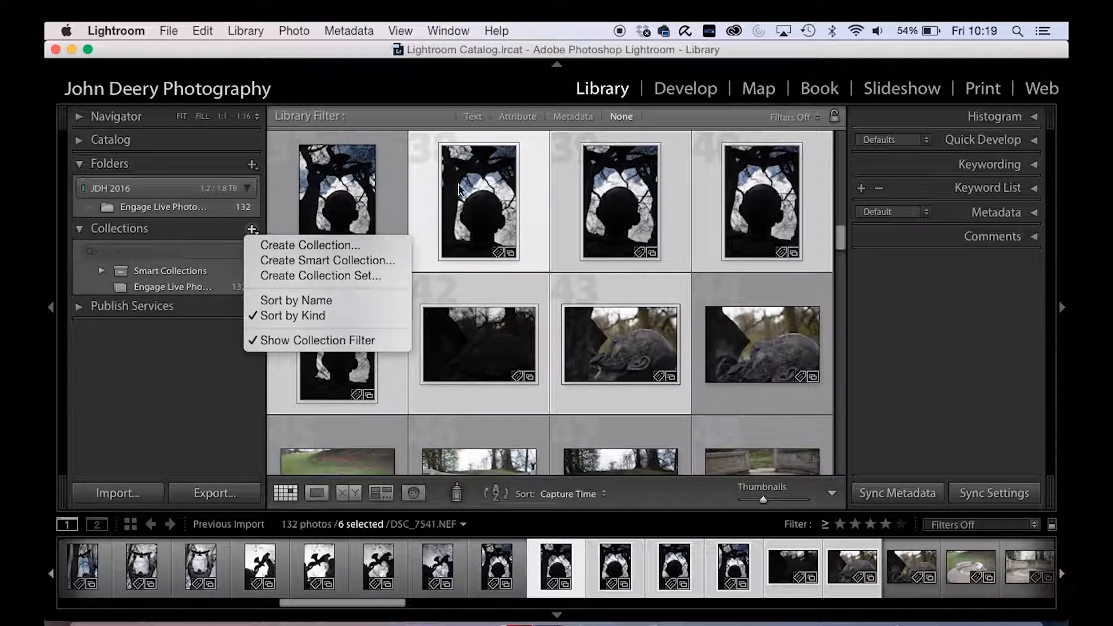
left_click(190, 235)
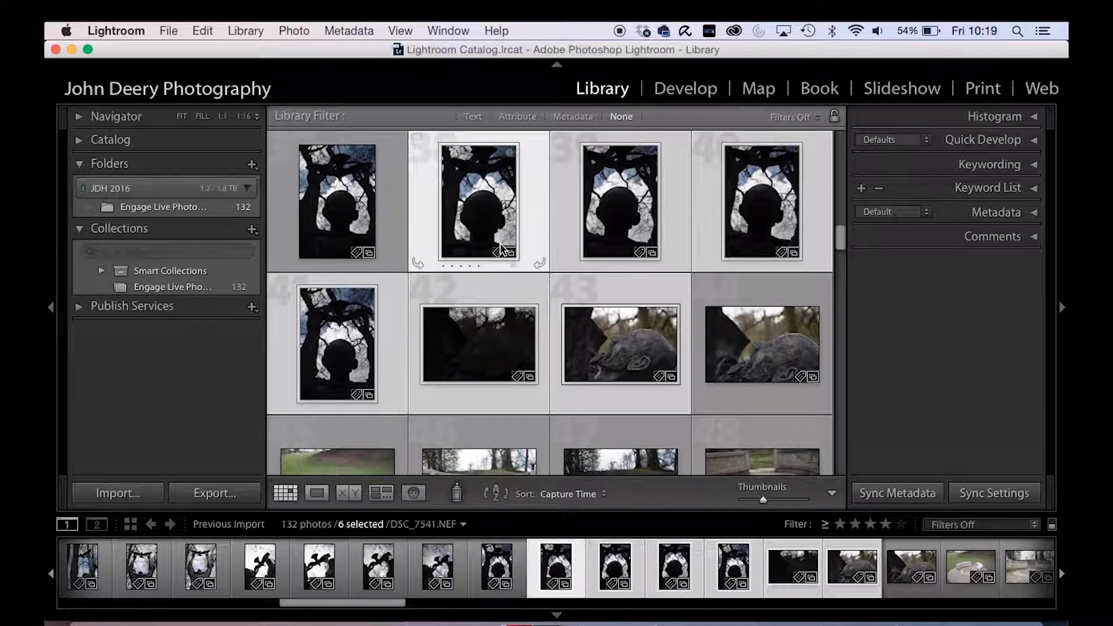
scroll(502, 249, "down", 3)
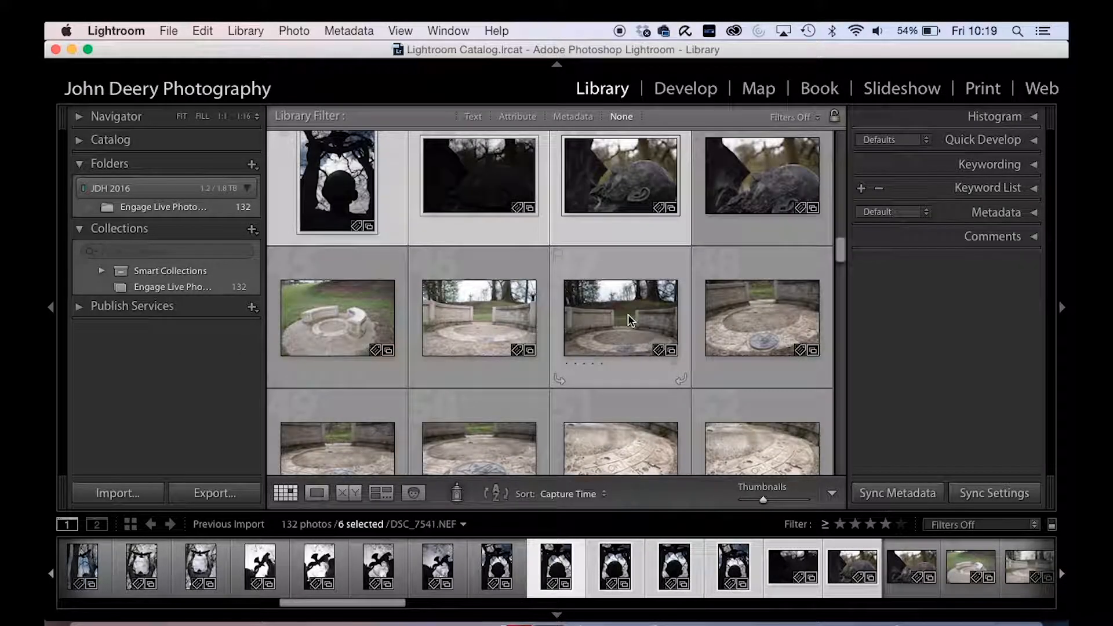
- Start creating a collection named Walkabout that includes the selected photos, and cancel it
left_click(252, 230)
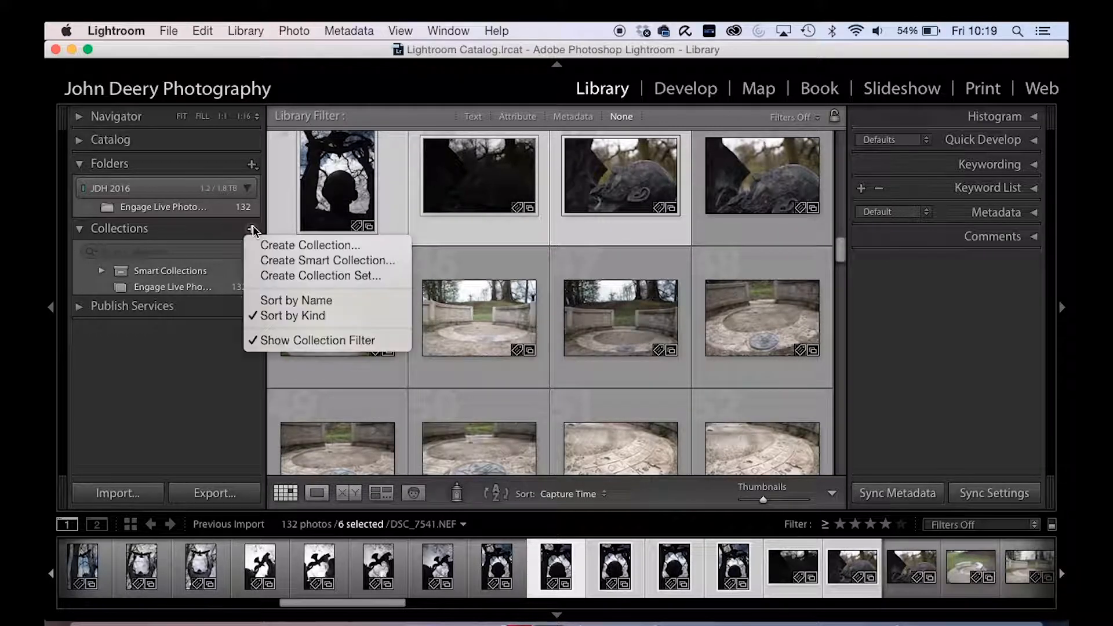
left_click(272, 245)
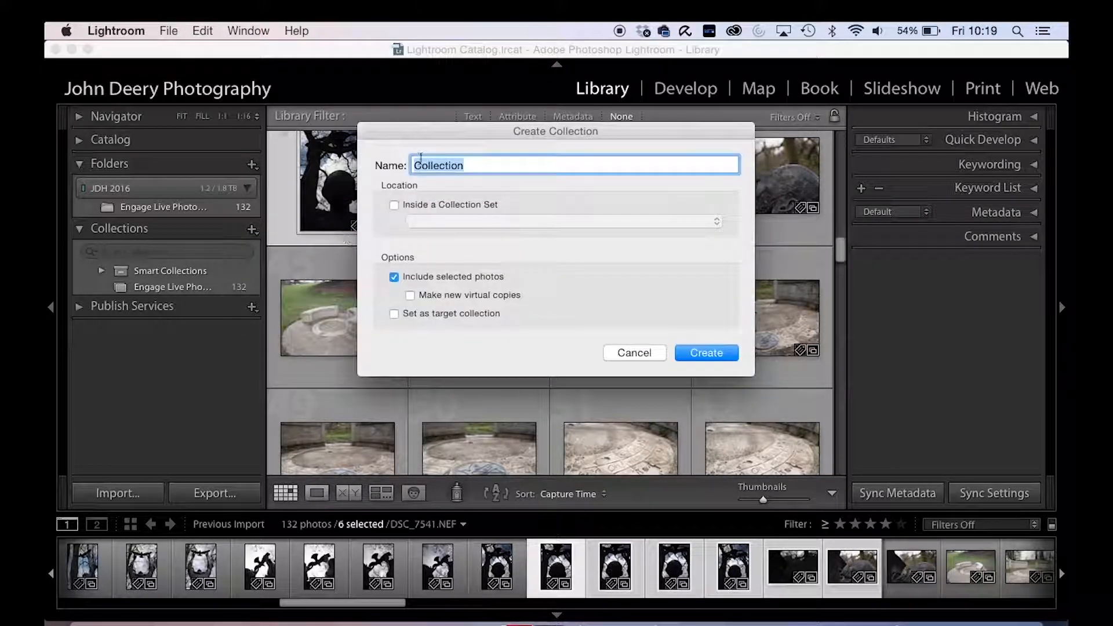
type("Walkabout")
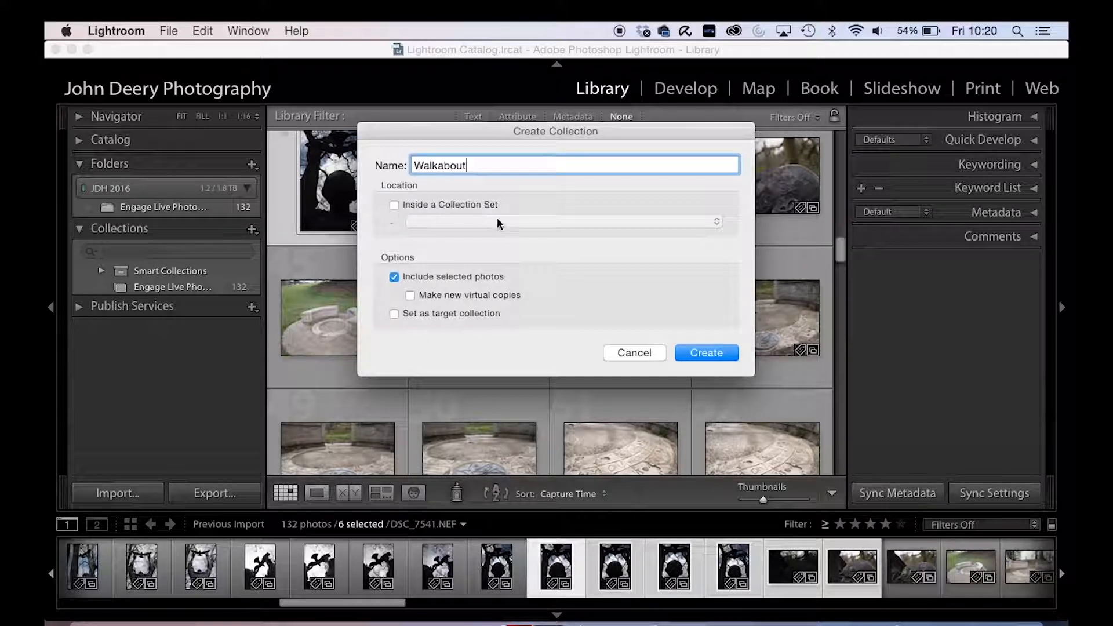
left_click(633, 353)
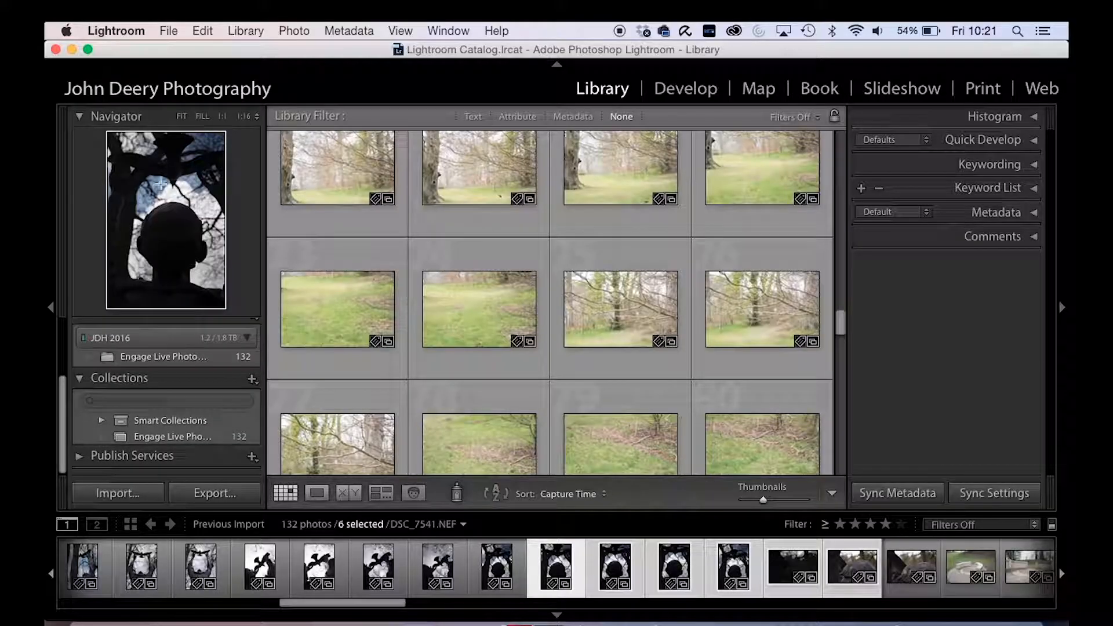
- Examine the Attribute and Metadata filters together in the Library Filter, and turn filtering off again
scroll(530, 261, "up", 15)
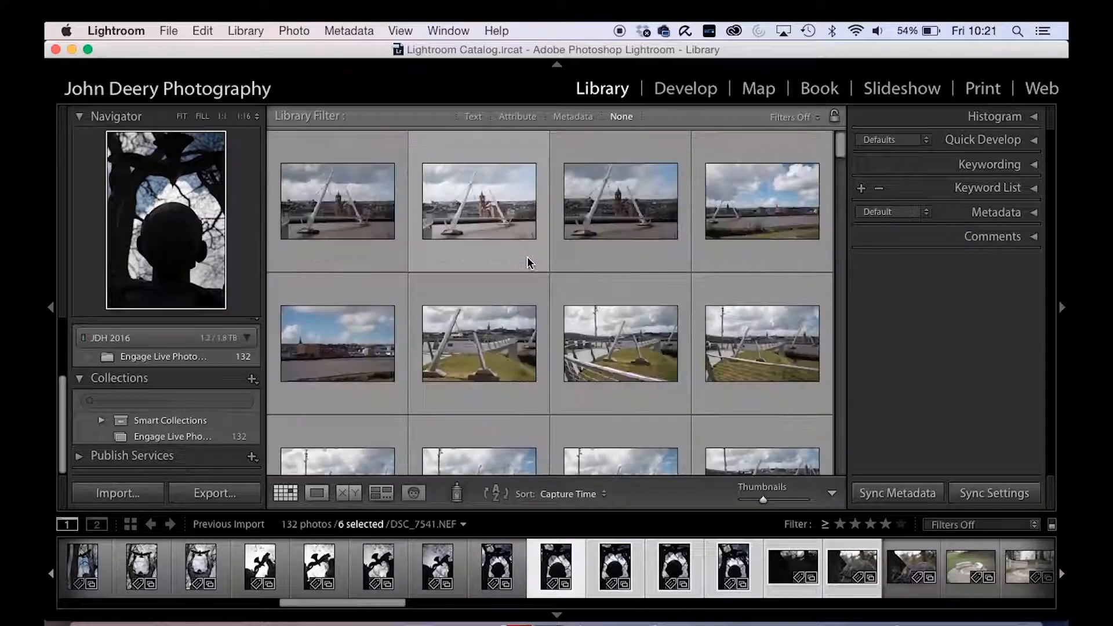
scroll(579, 347, "down", 3)
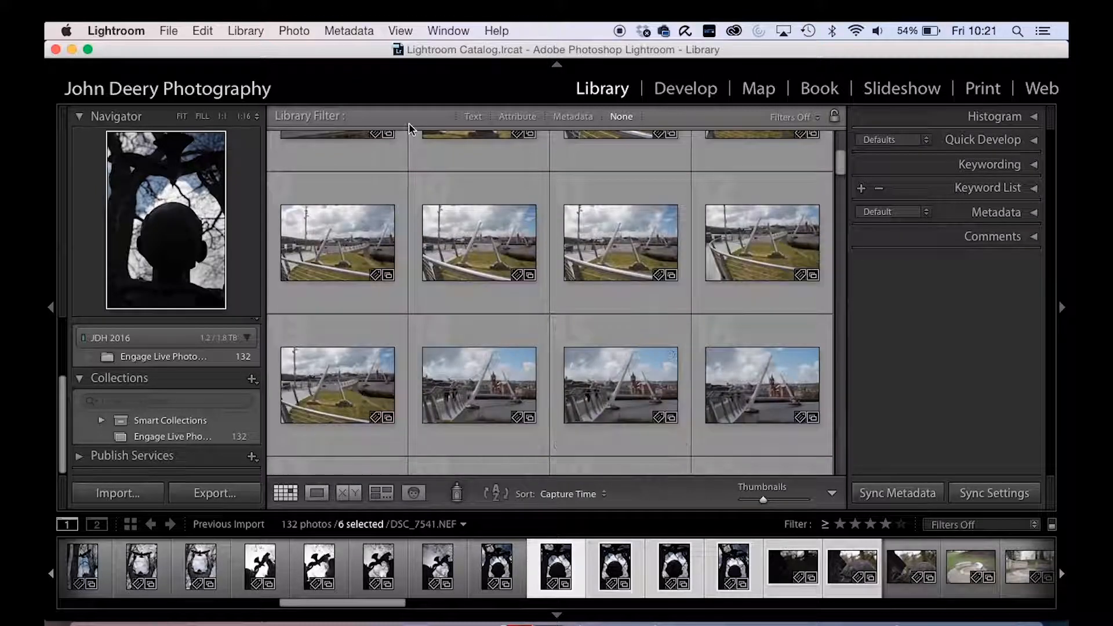
left_click(518, 117)
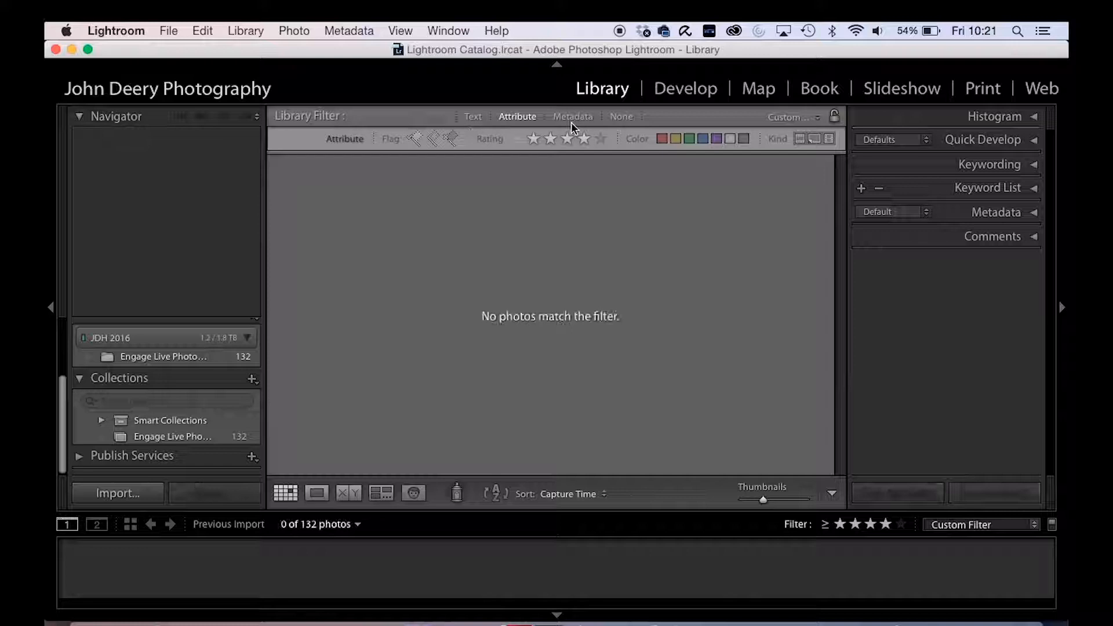
left_click(595, 119, "shift")
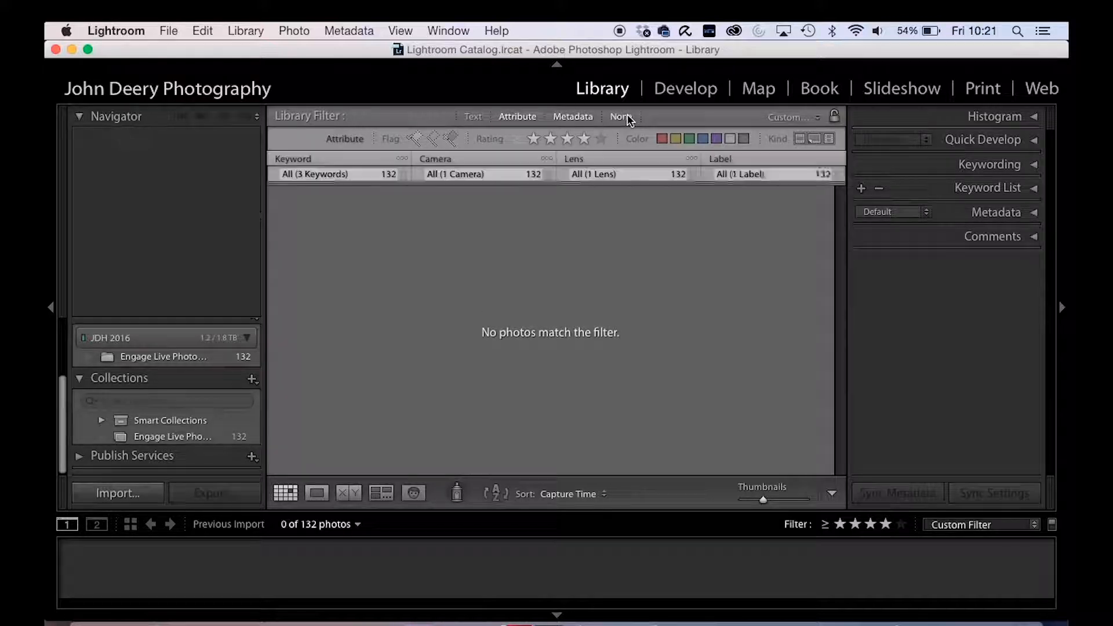
left_click(624, 117)
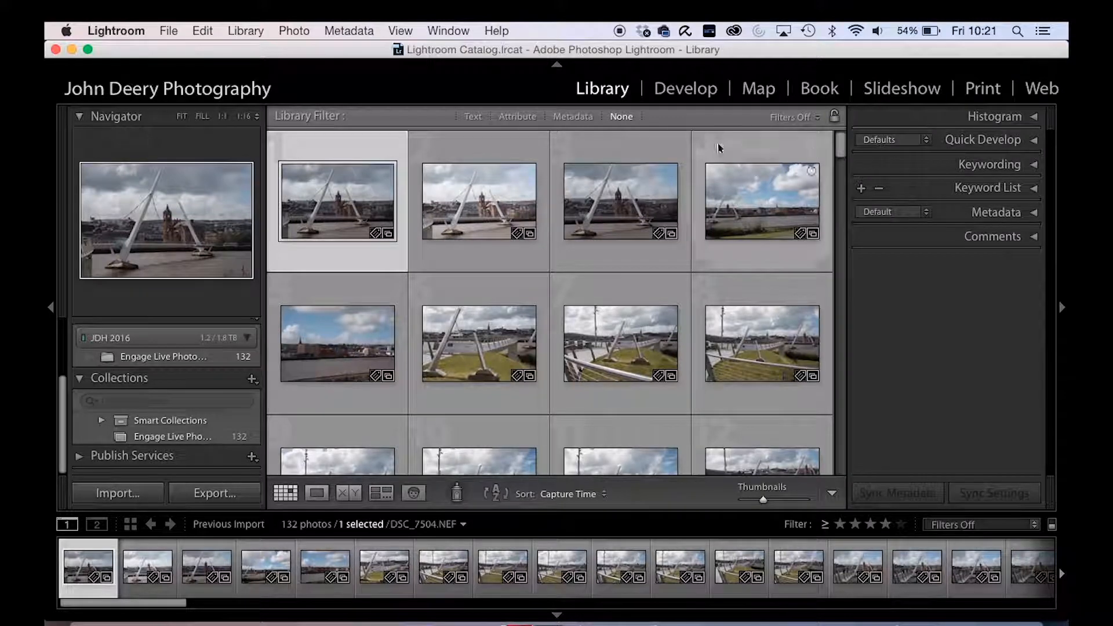
- Select DSC_7506.NEF and DSC_7505.NEF in turn, and check the star rating options for DSC_7505.NEF without choosing one
left_click(646, 170)
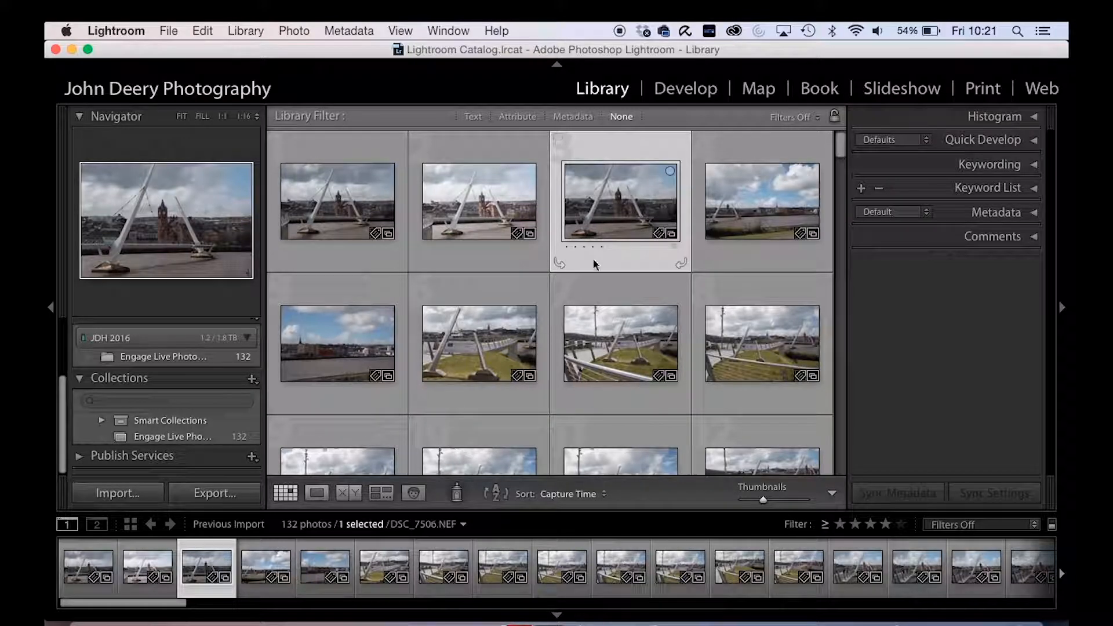
left_click(491, 210)
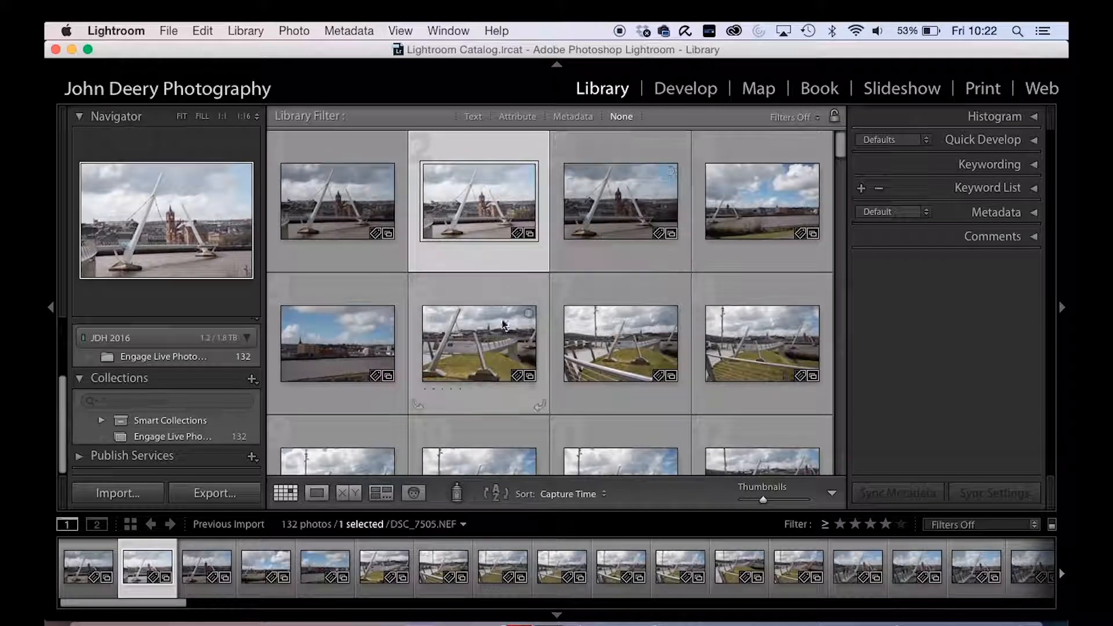
left_click(294, 30)
mouse_move(473, 342)
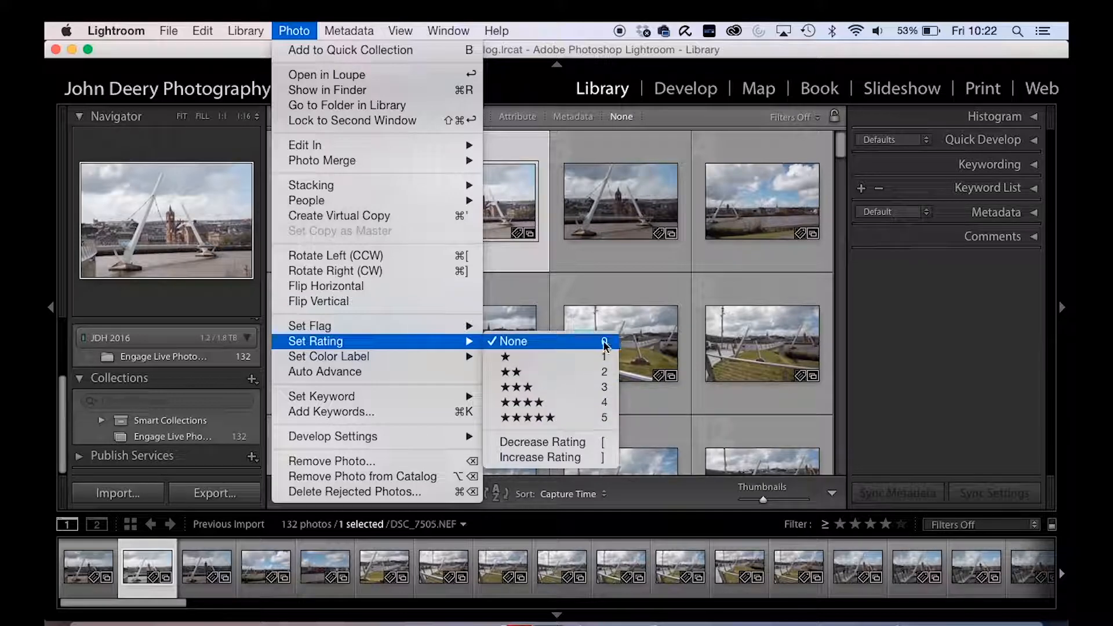
left_click(510, 201)
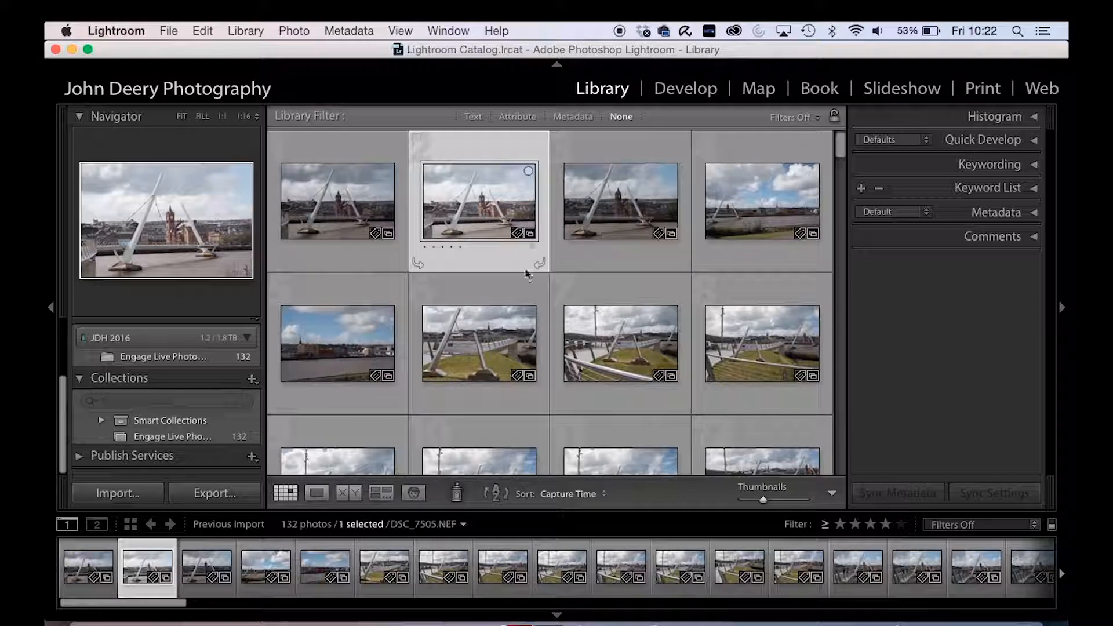
- Give DSC_7505.NEF, DSC_7510.NEF, DSC_7520.NEF and DSC_7535.NEF a two-star rating each
key("2")
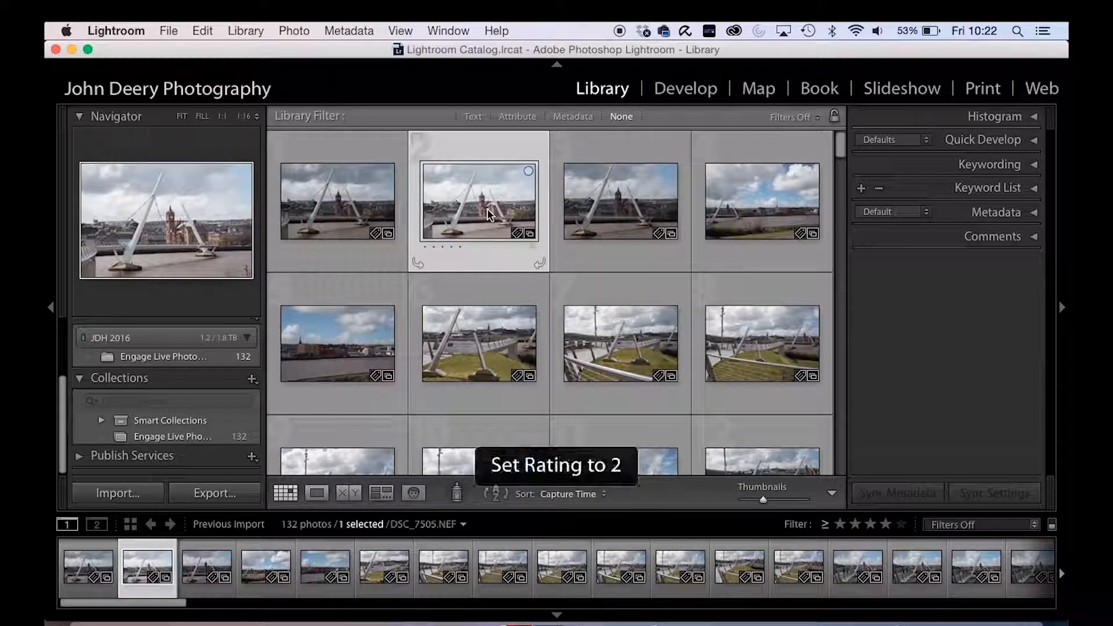
left_click(619, 351)
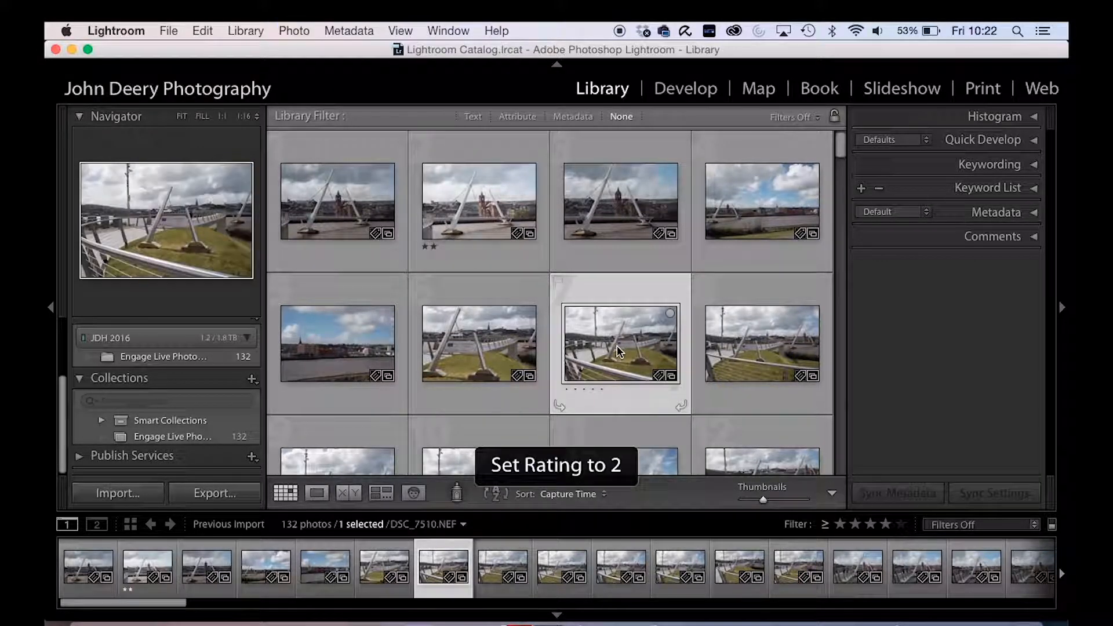
key("2")
scroll(579, 325, "down", 5)
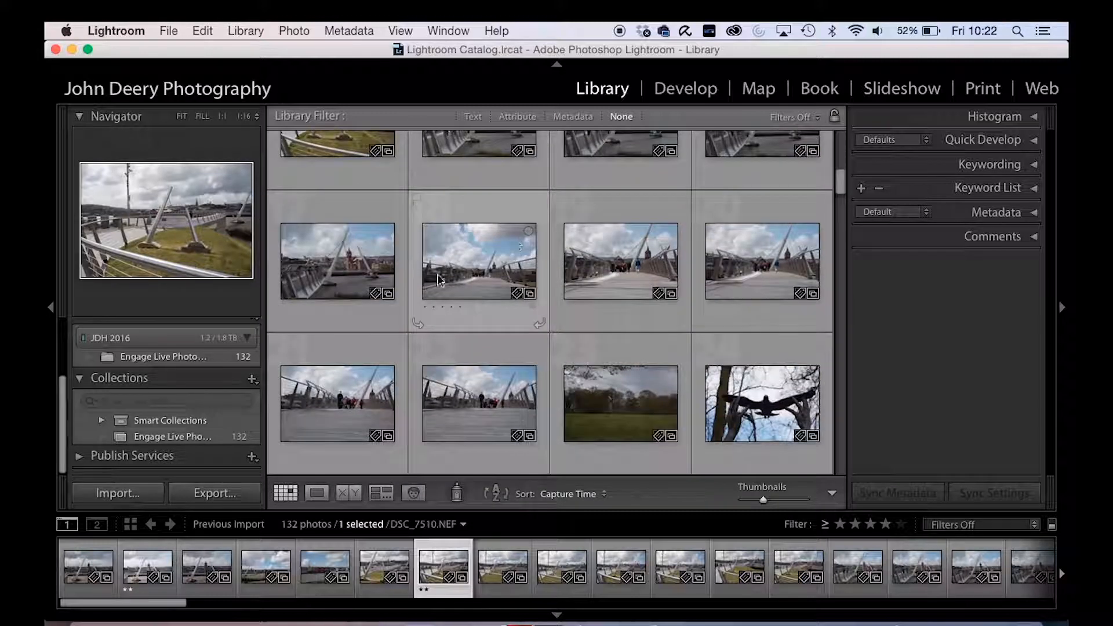
left_click(358, 284)
key("2")
scroll(359, 284, "down", 3)
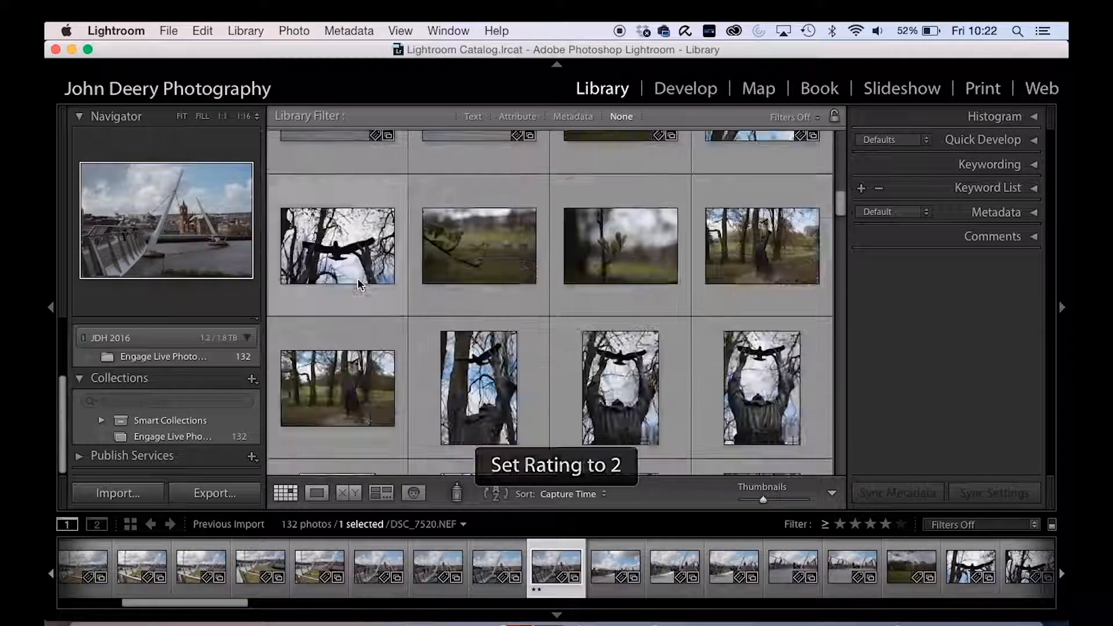
left_click(759, 386)
key("2")
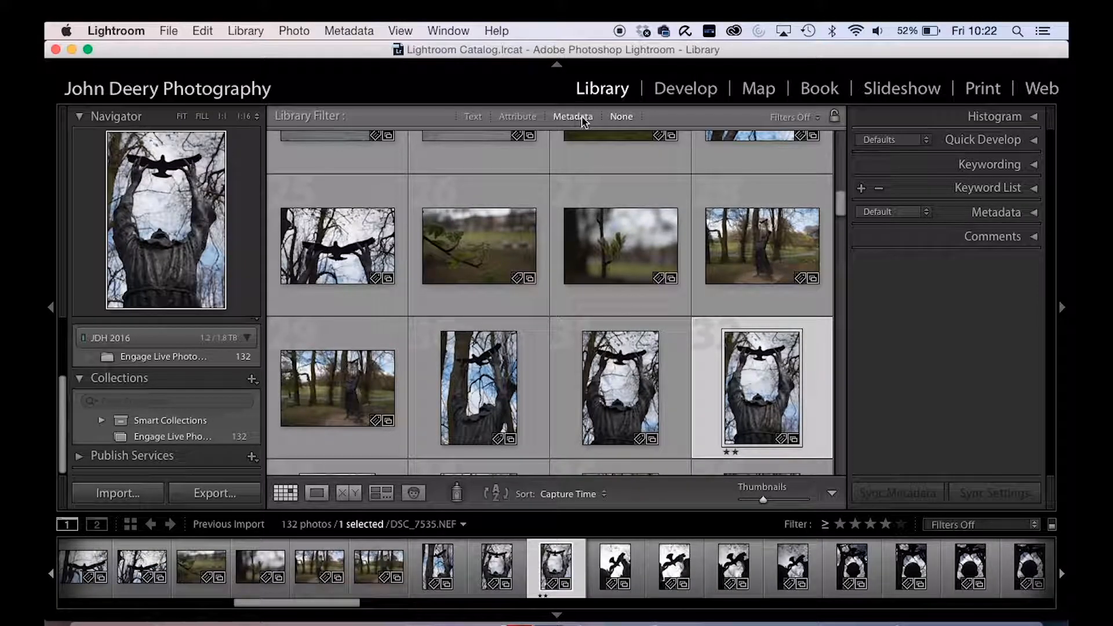
- Filter the library by attribute for two stars and higher, compare with three stars and higher, and return to two
left_click(529, 117)
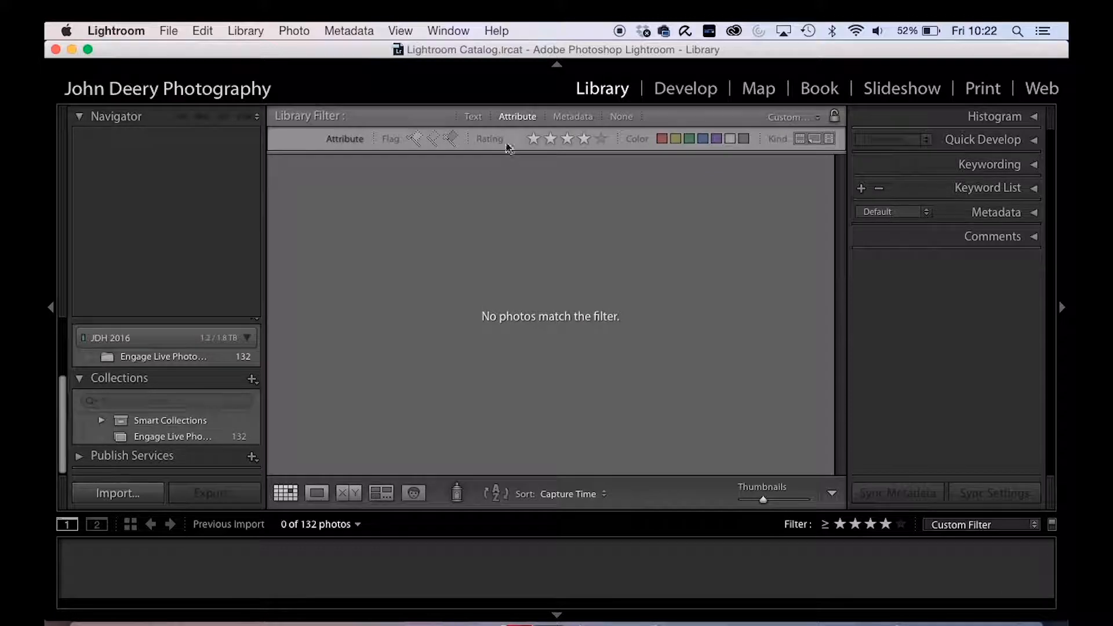
left_click(551, 140)
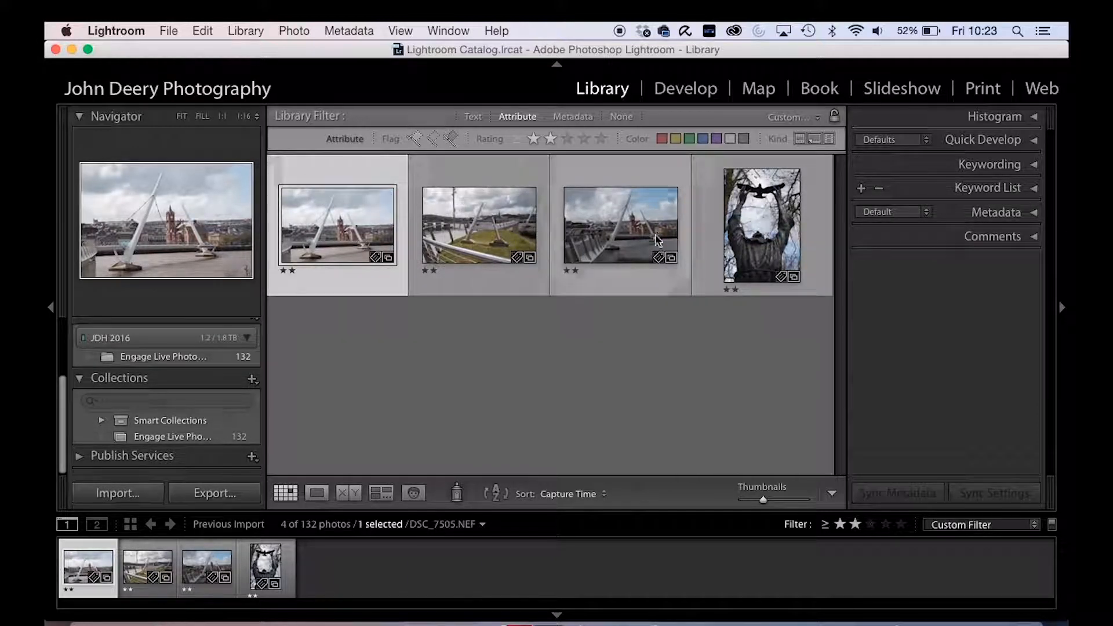
left_click(567, 139)
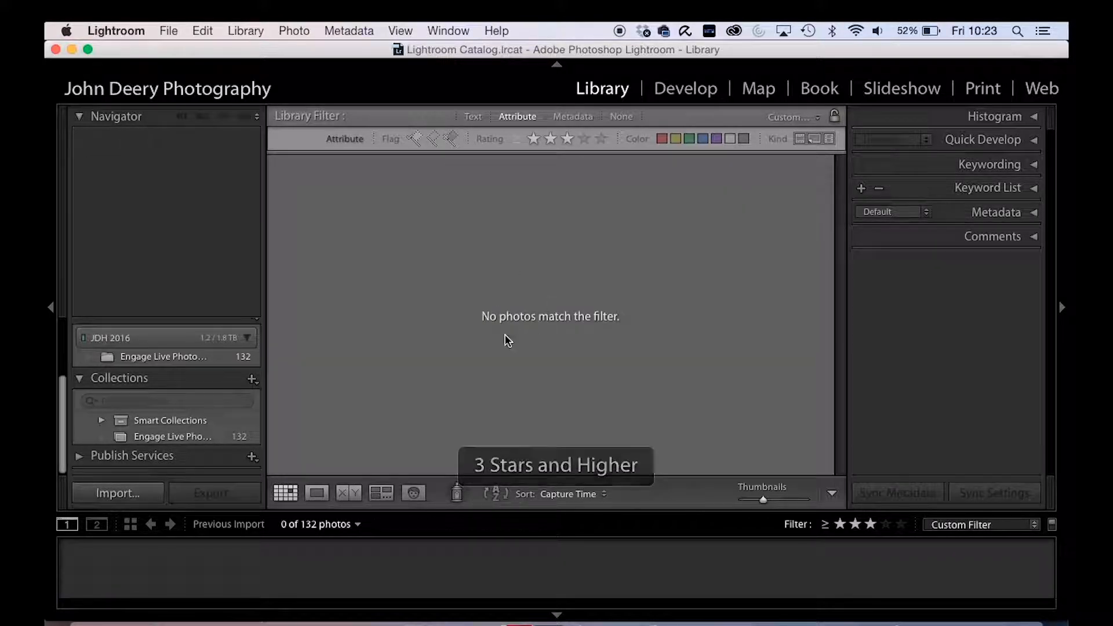
left_click(553, 142)
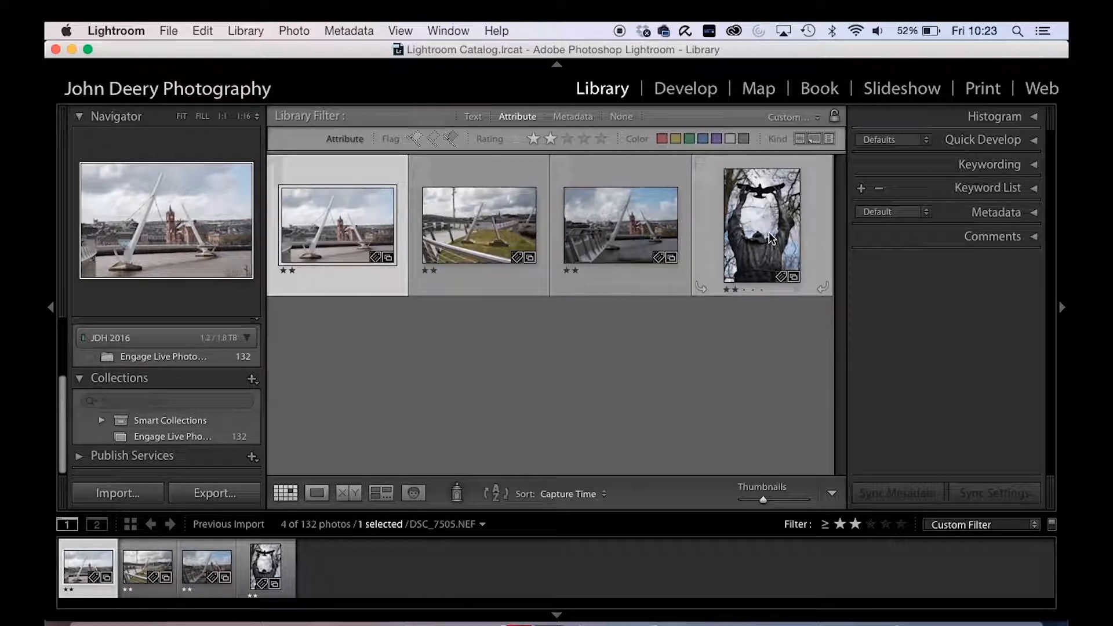
- Reset the rating of all the filtered photos to 0 and turn the library filter off
key("super+a")
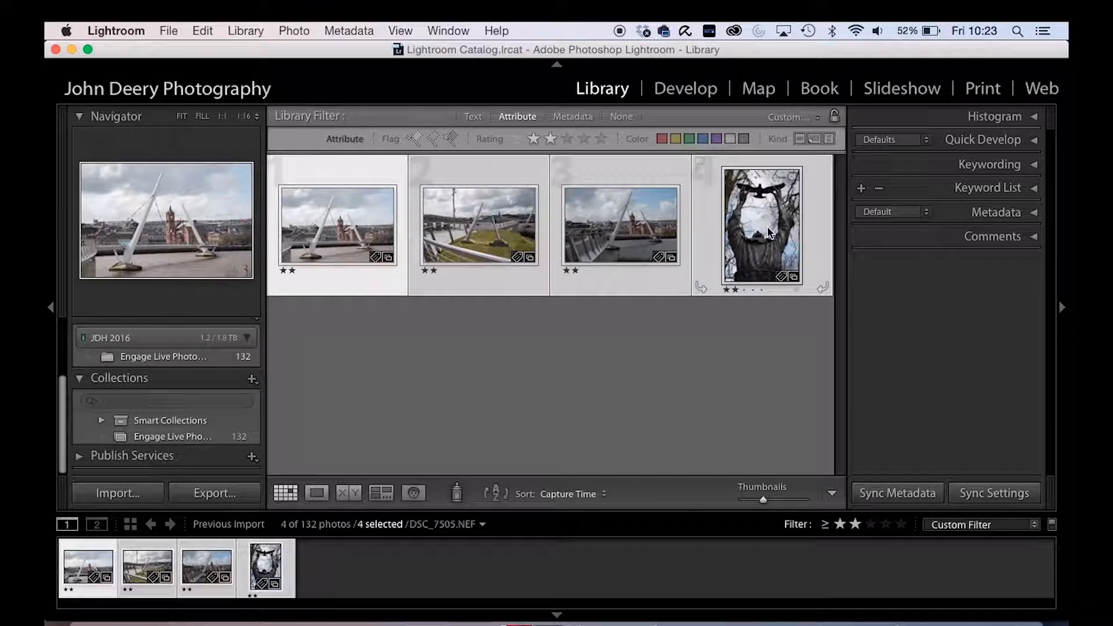
key("0")
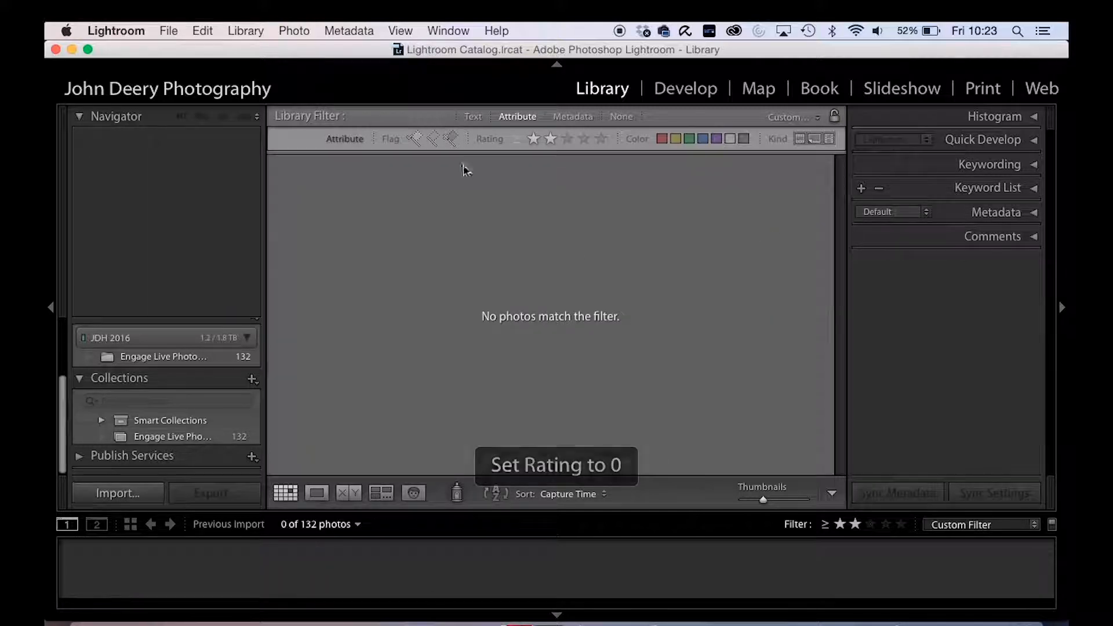
left_click(622, 116)
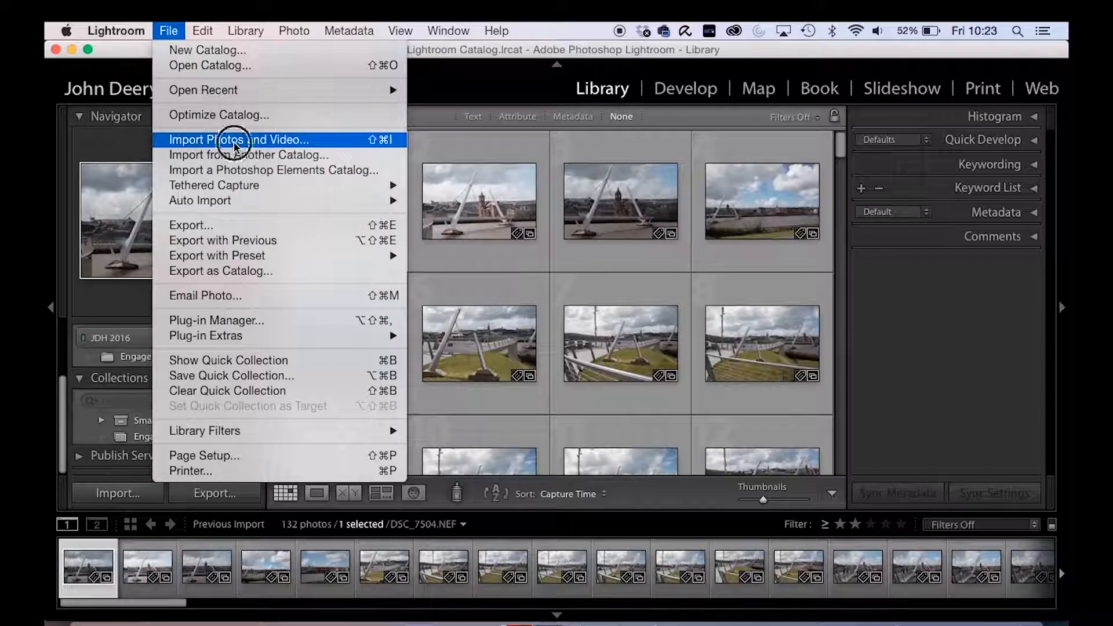
- Start a photo import from the Engage Live Photo Walkabout folder, excluding DSC_7502.NEF and keeping DSC_7503.NEF checked
left_click(236, 142)
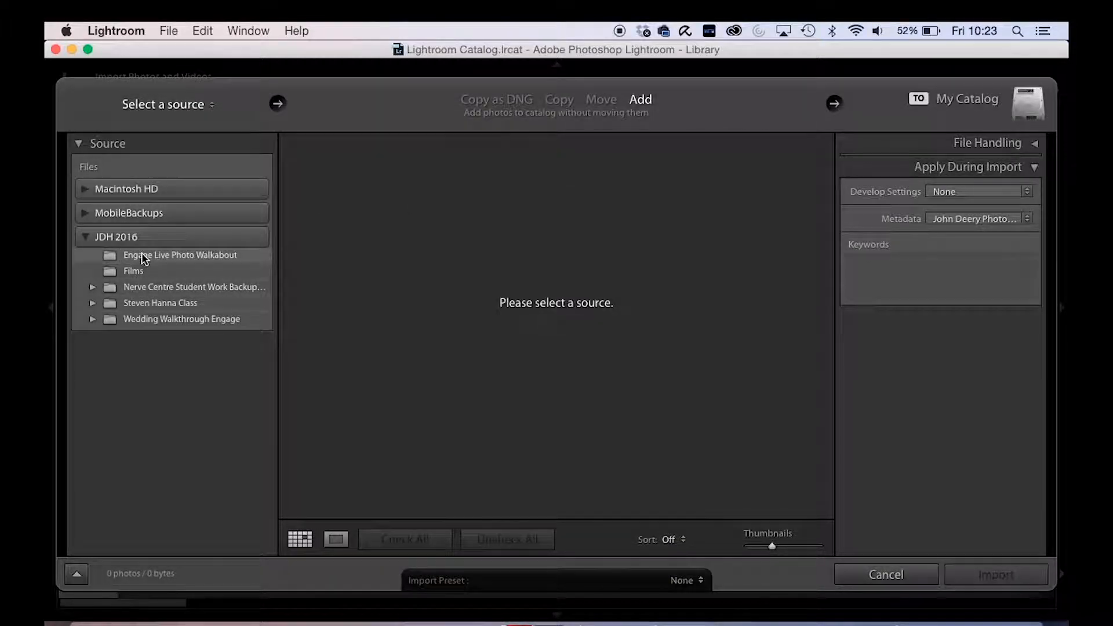
left_click(165, 258)
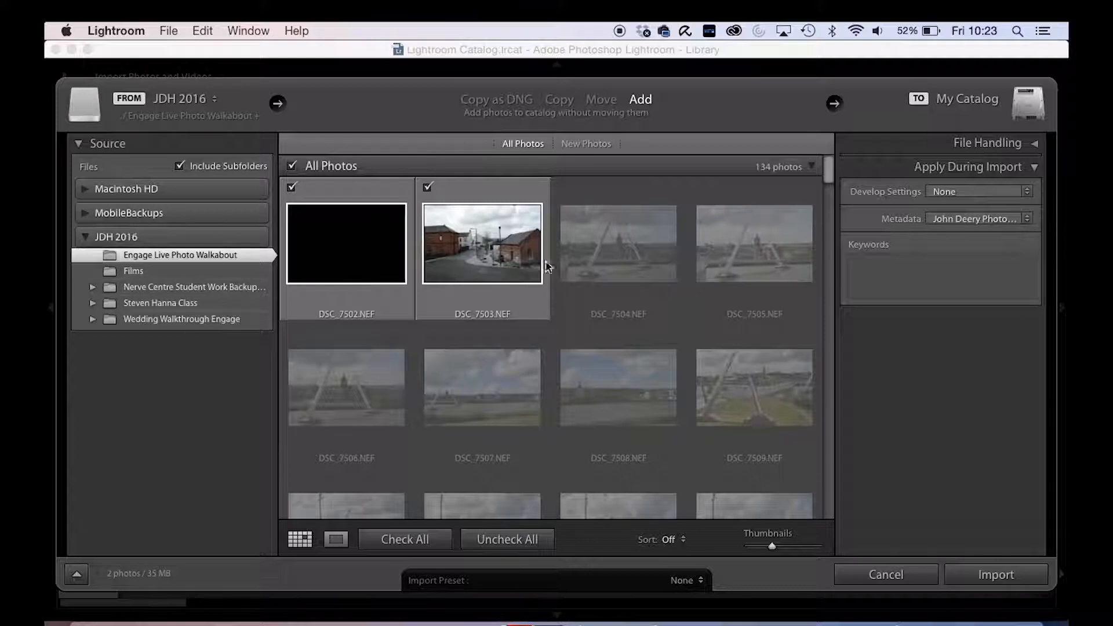
left_click(472, 264)
left_click(291, 187)
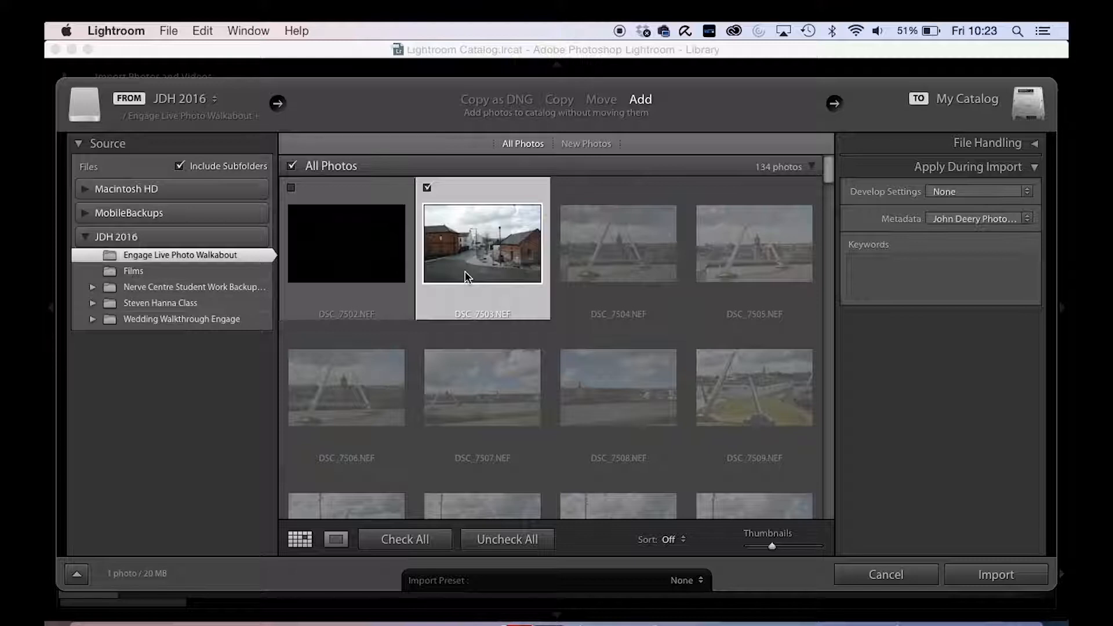
- Set the import to Copy as DNG, with the Engage Live Photo Walkabout folder on JDH 2016 as its destination
mouse_move(467, 277)
mouse_move(466, 227)
left_click(508, 103)
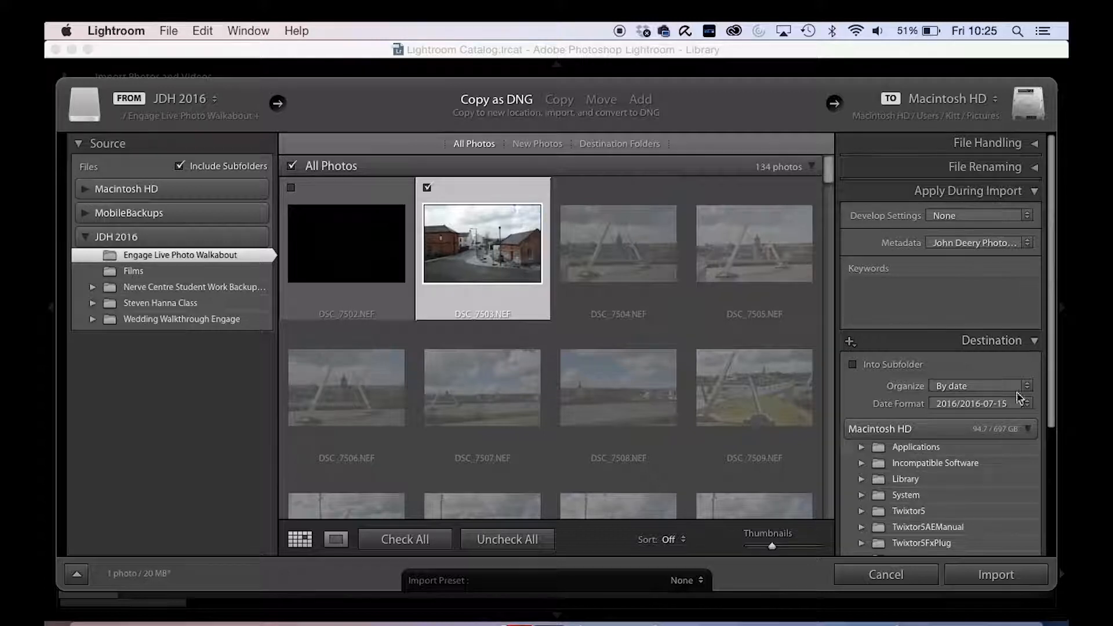
scroll(944, 513, "down", 2)
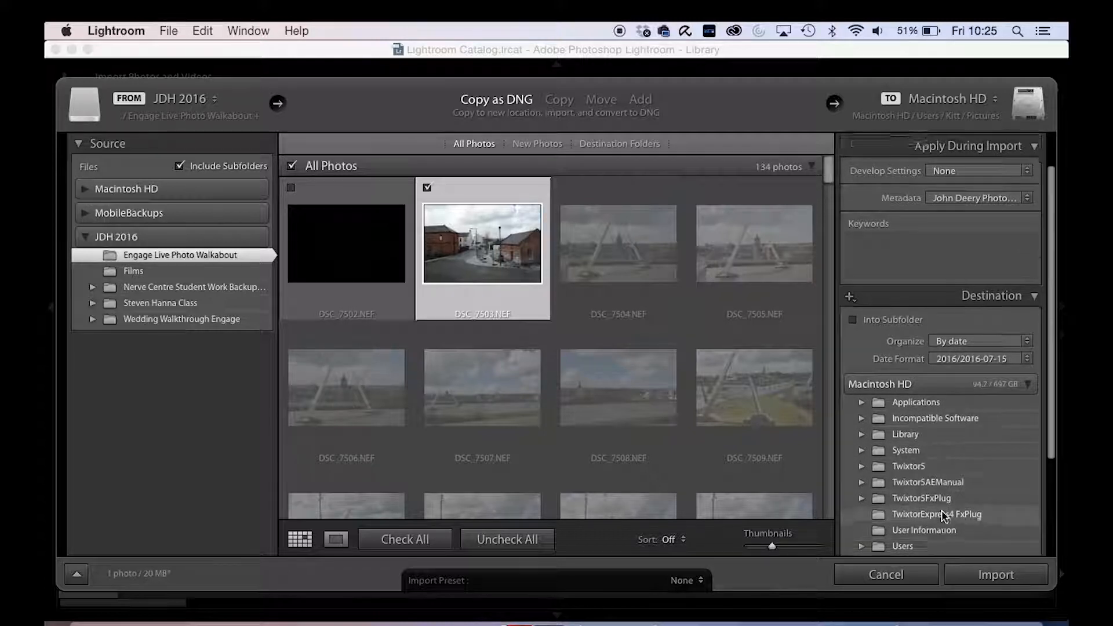
scroll(944, 514, "up", 2)
scroll(953, 402, "down", 2)
scroll(955, 404, "down", 4)
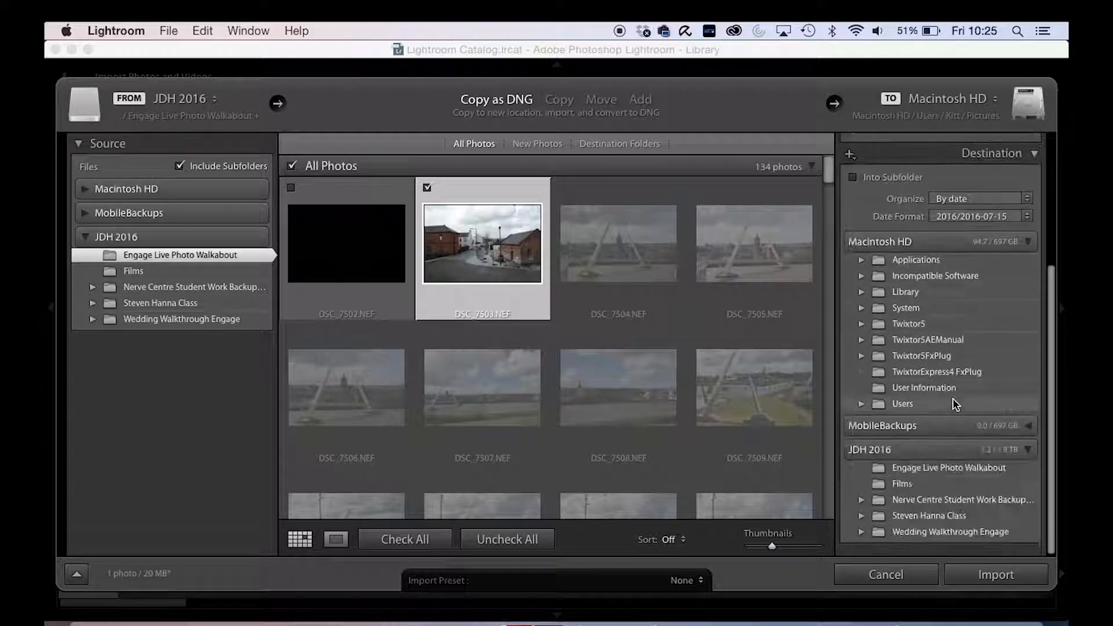
scroll(922, 426, "up", 4)
scroll(921, 424, "up", 3)
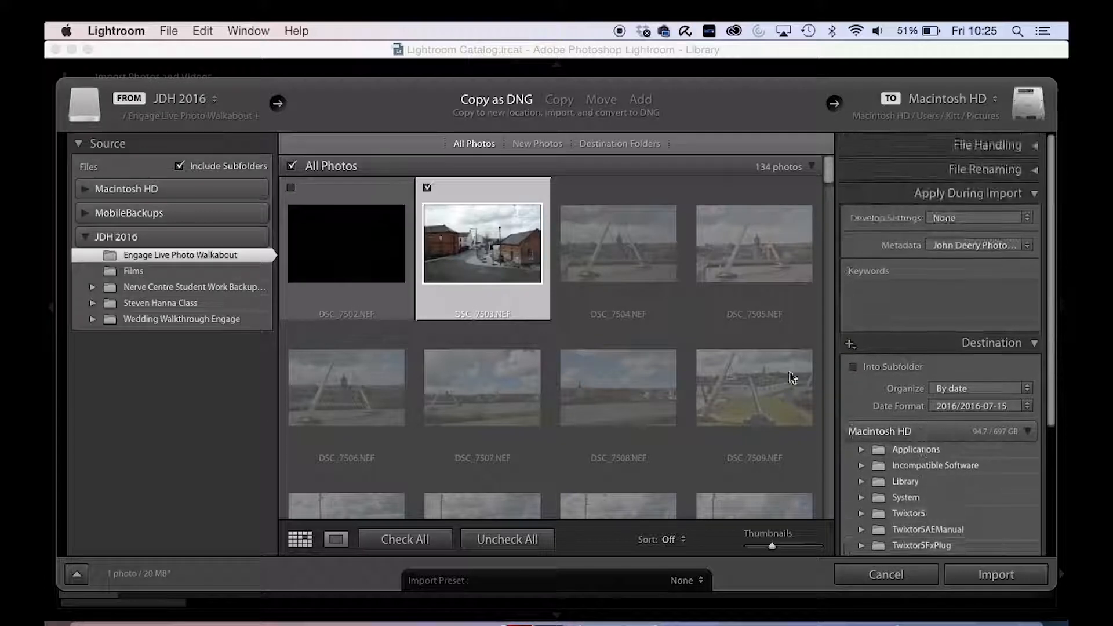
left_click(1027, 428)
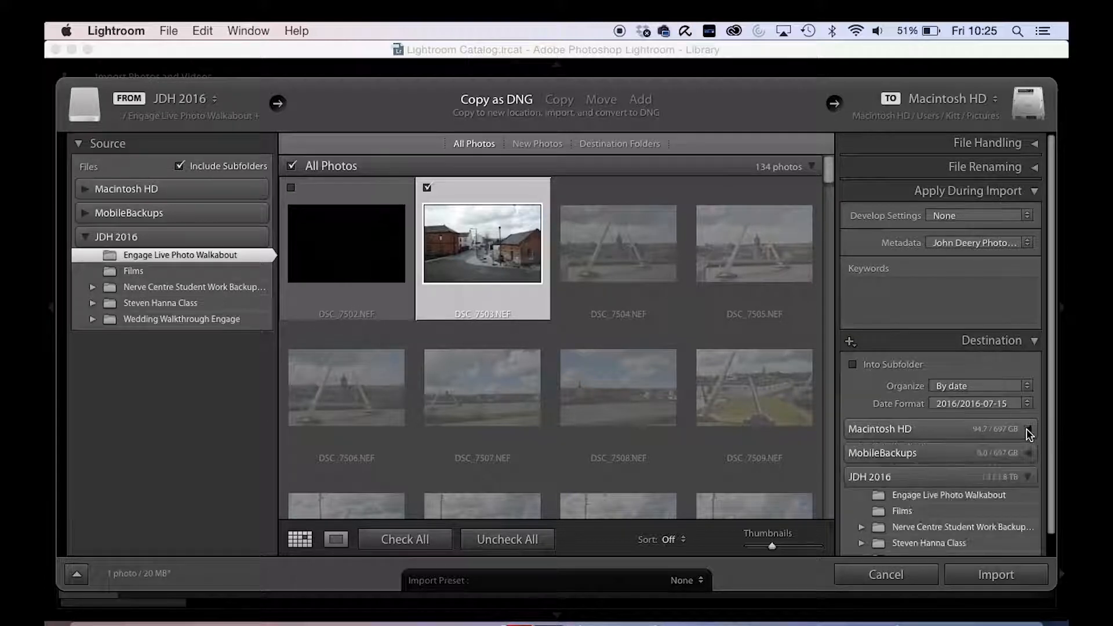
left_click(1027, 476)
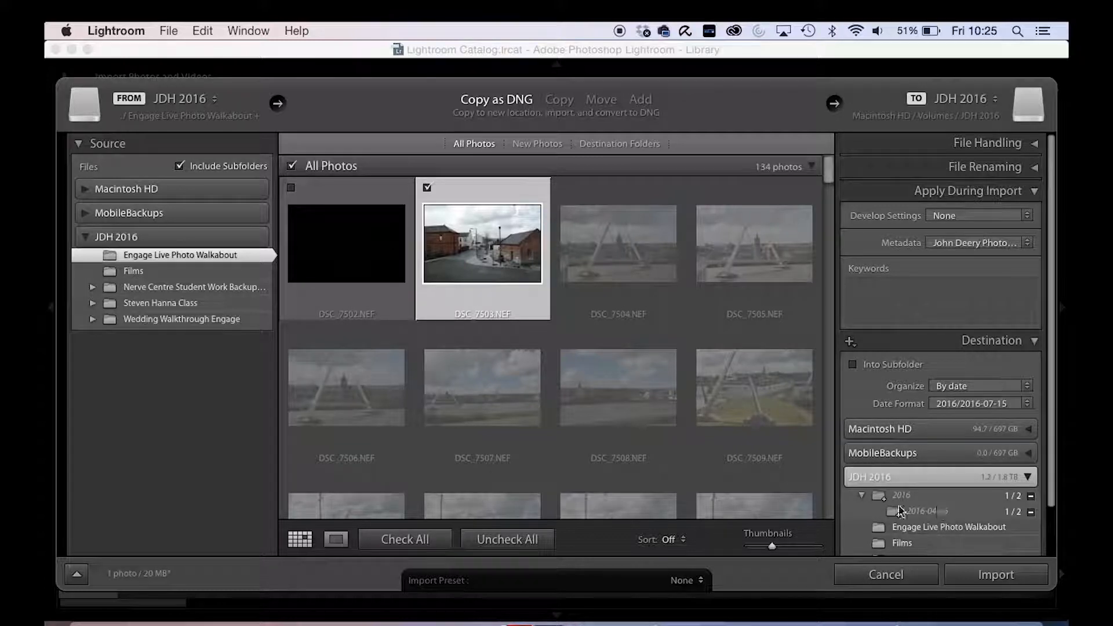
left_click(927, 528)
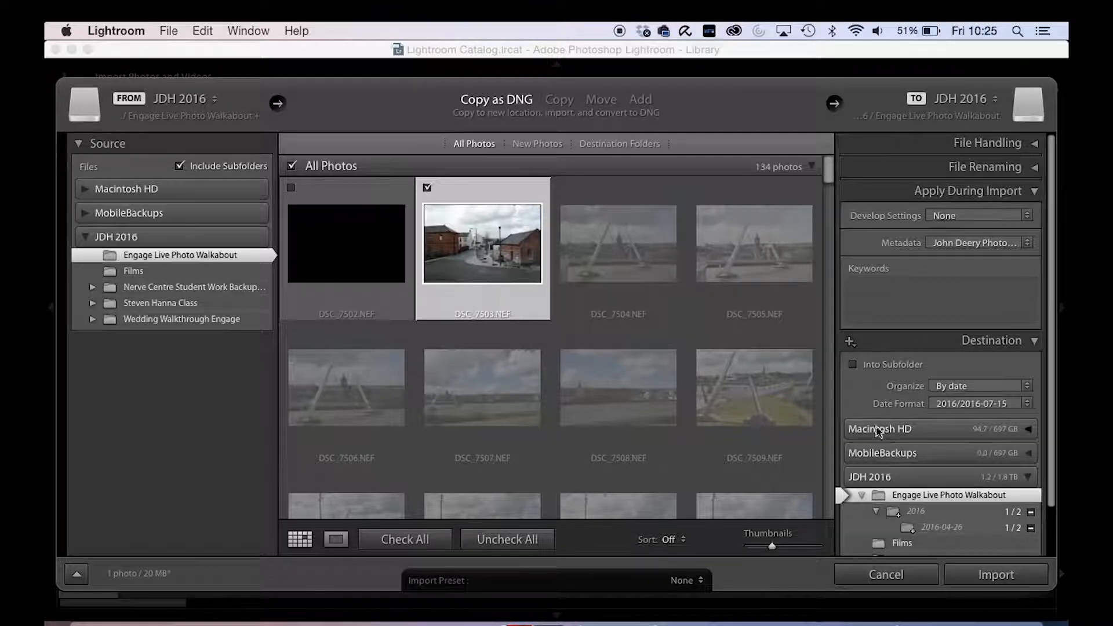
- Show the file handling options and enable renaming of the imported files with the Custom Name template
left_click(1031, 145)
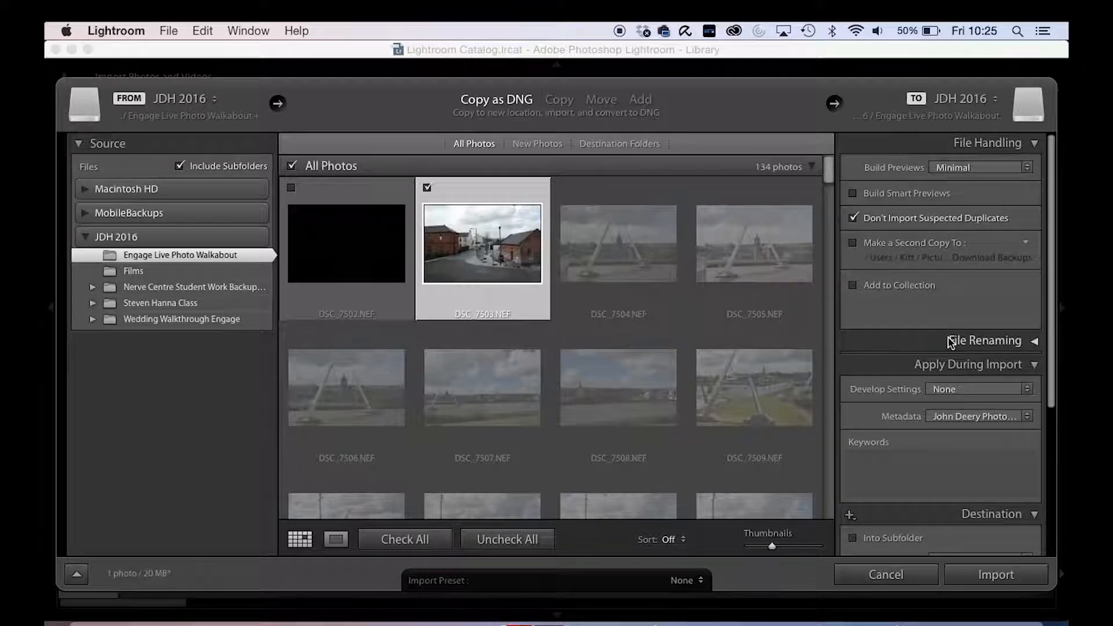
left_click(1031, 343)
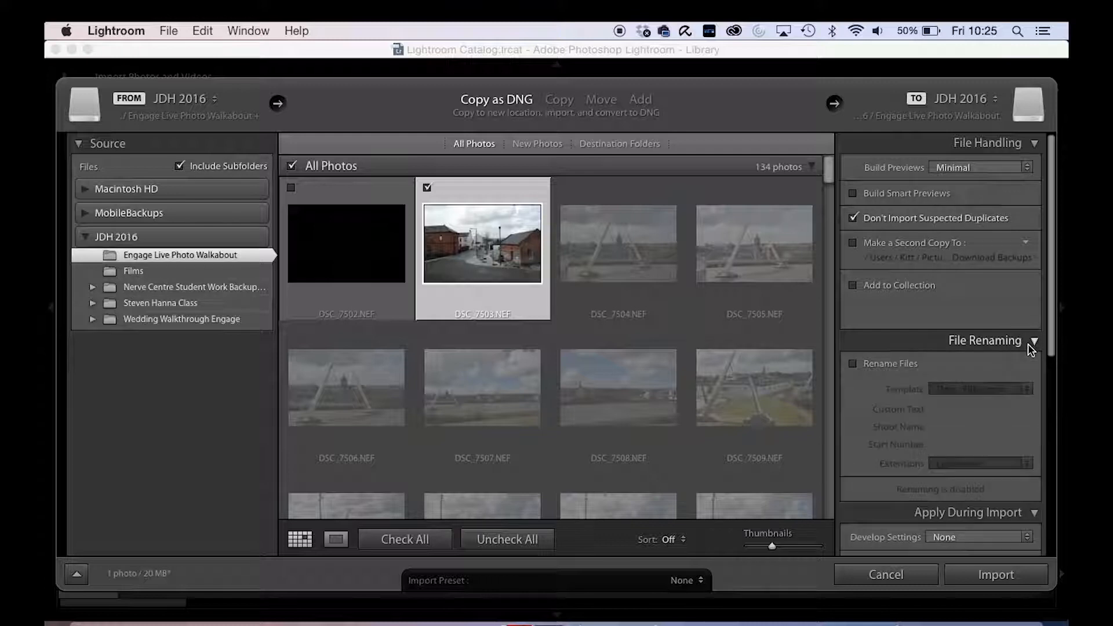
scroll(948, 383, "down", 2)
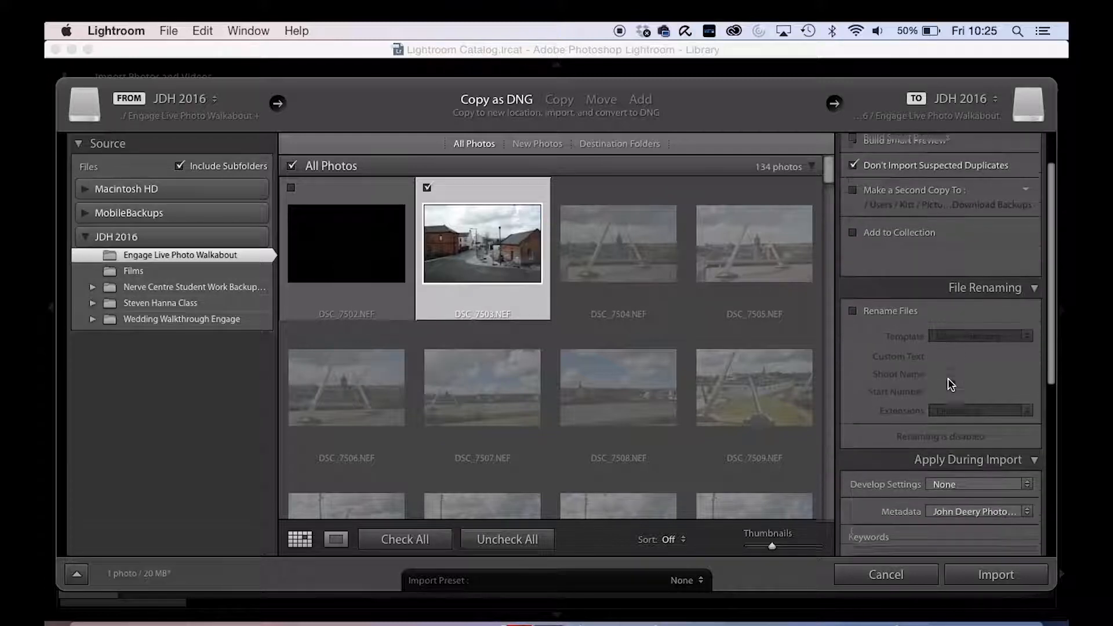
left_click(853, 309)
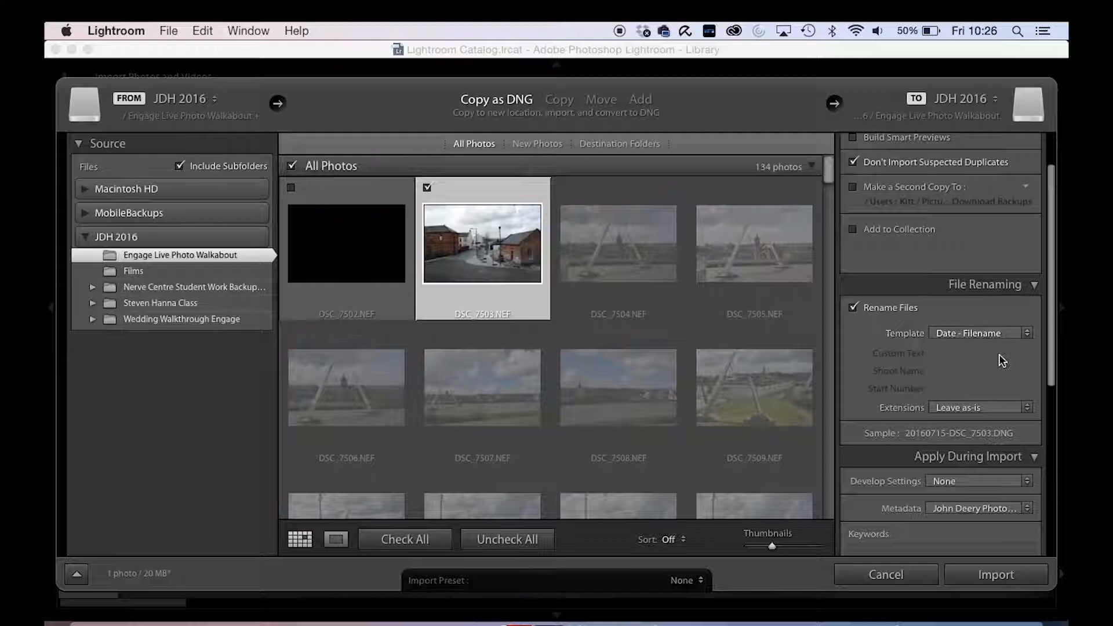
left_click(1026, 334)
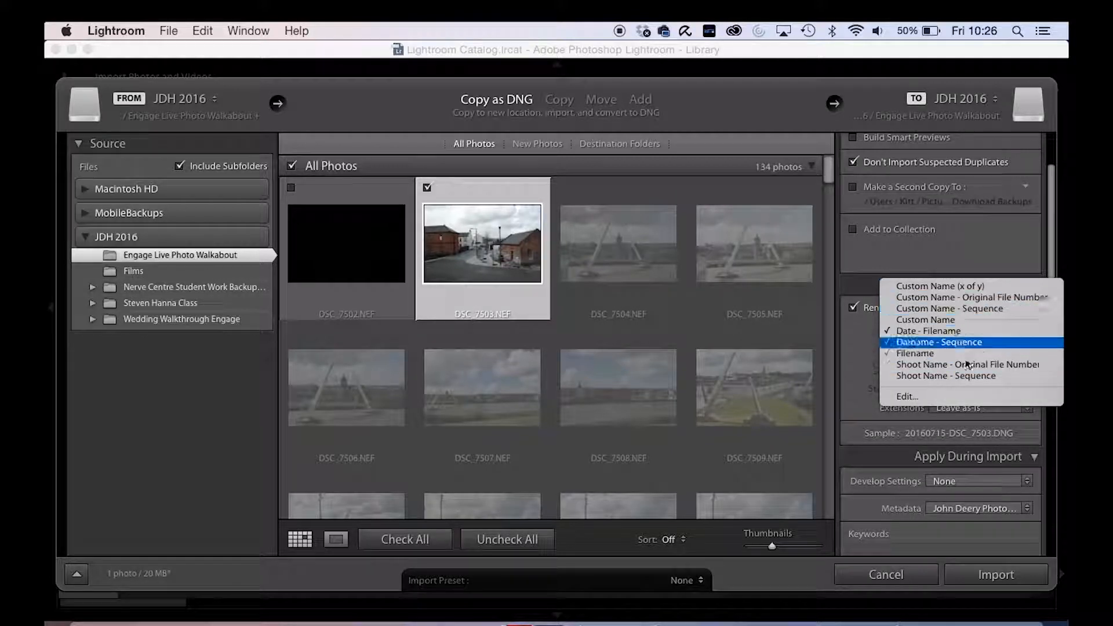
left_click(854, 352)
left_click(989, 332)
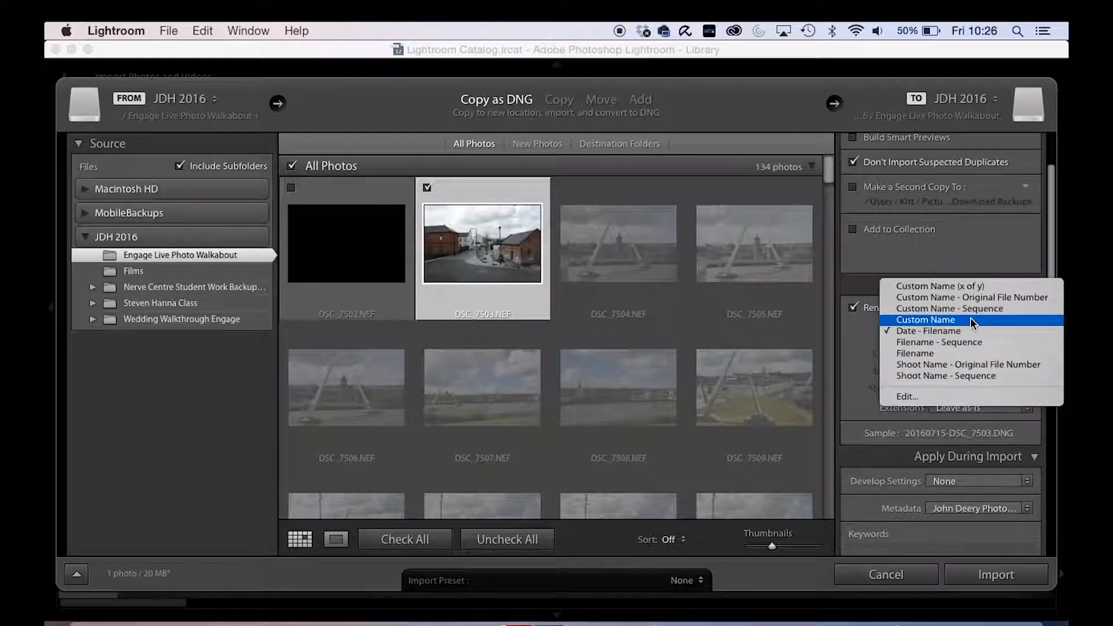
left_click(970, 320)
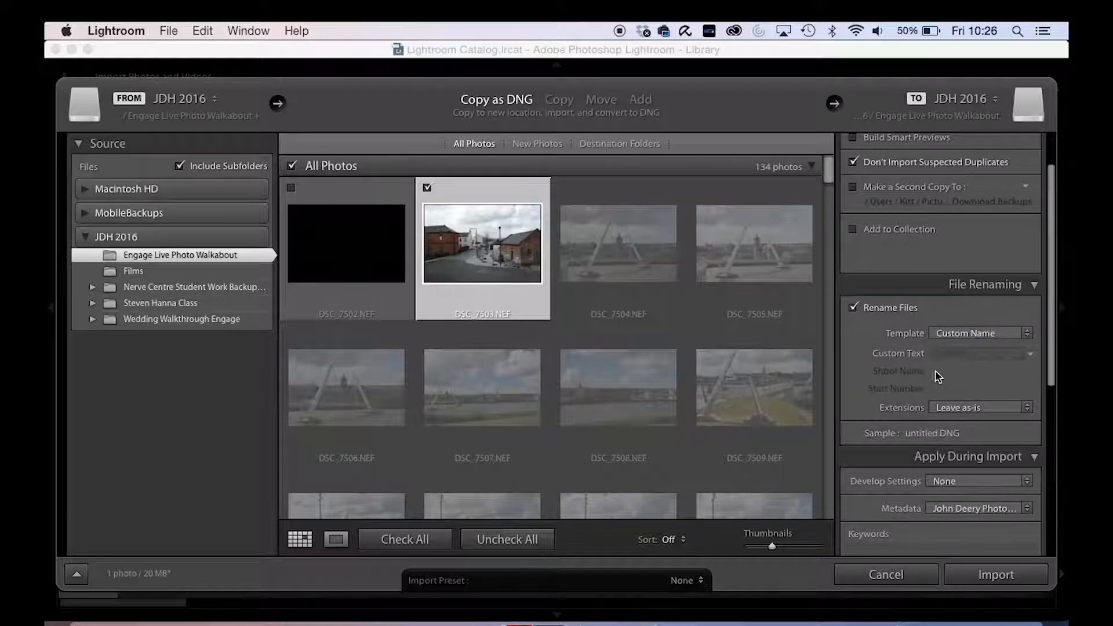
- Set the custom text for the renamed files to the photographer's first name followed by "Test Shoot 01"
left_click(967, 353)
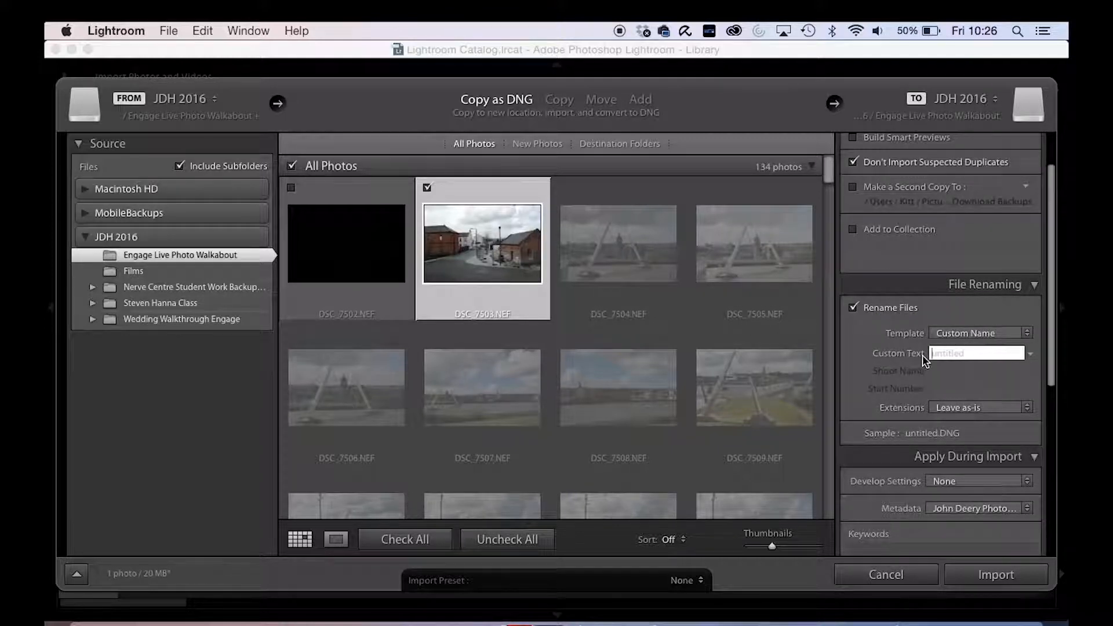
type("John Test Shoot")
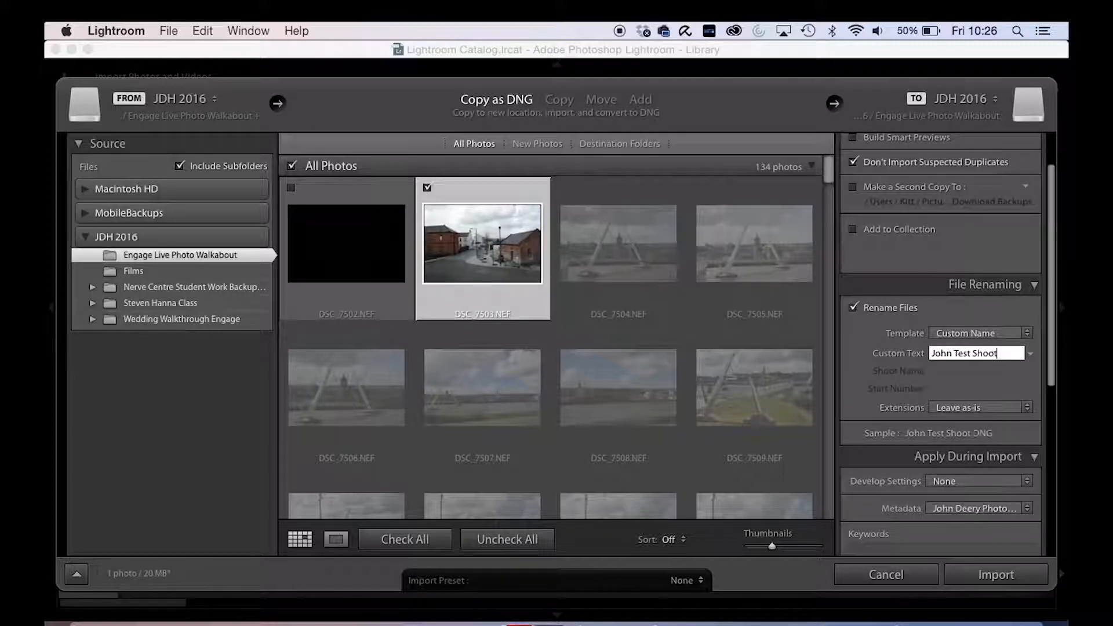
type(" 01")
left_click_drag(1017, 353, 800, 351)
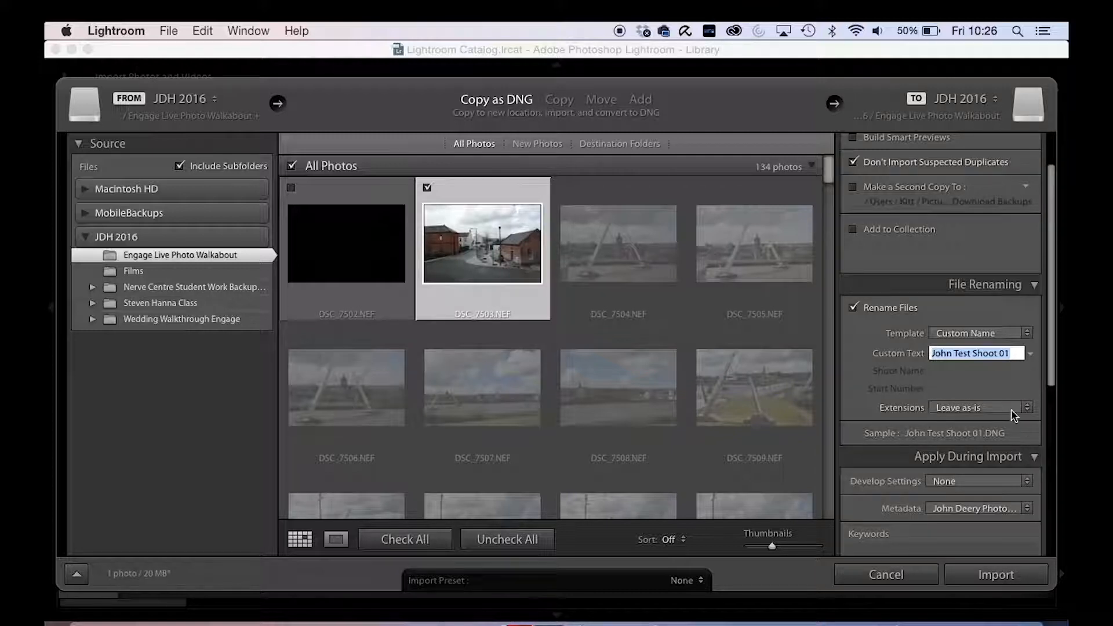
- Review the remaining metadata and destination settings of the import, and cancel the import
scroll(982, 384, "down", 5)
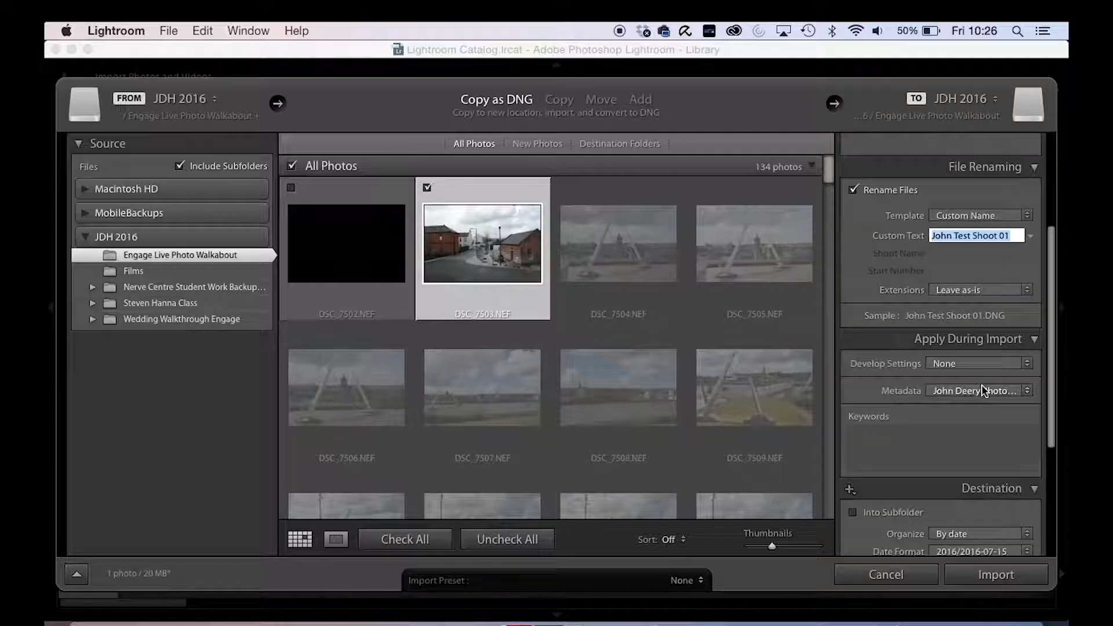
scroll(982, 384, "down", 8)
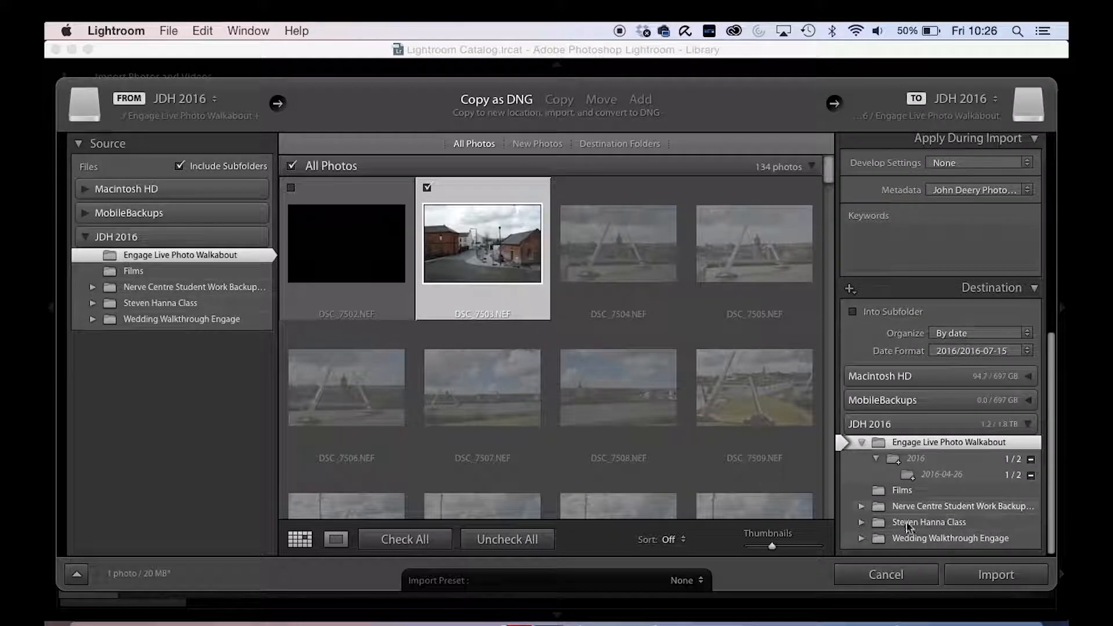
left_click(887, 576)
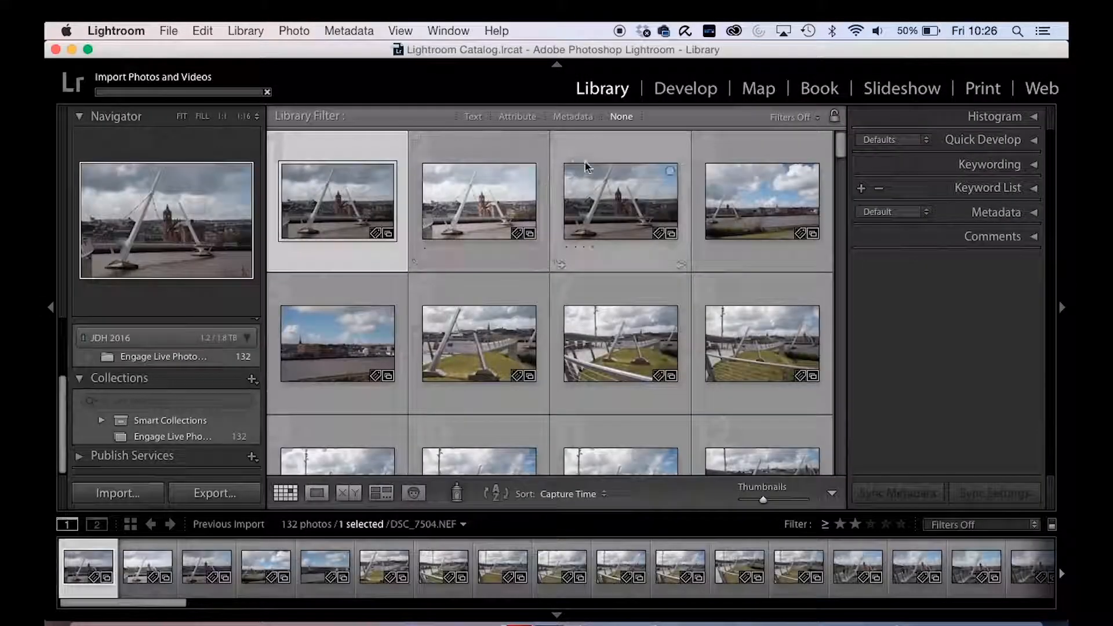